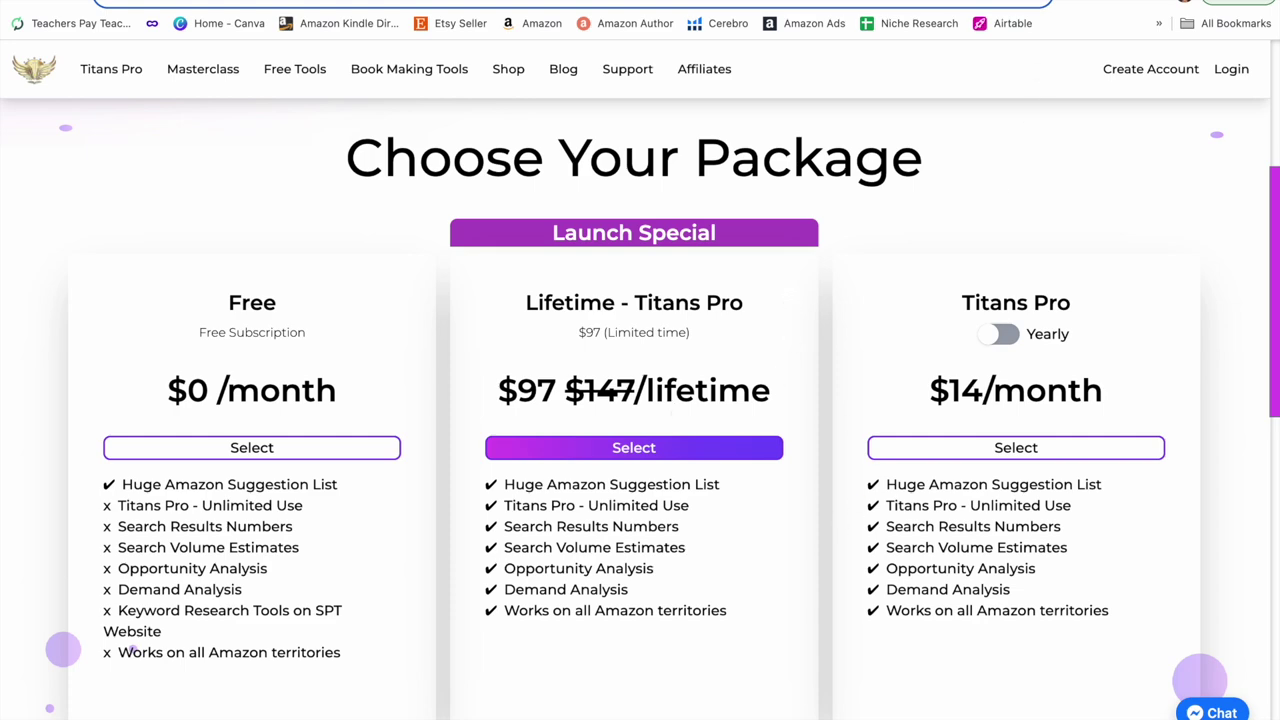
Review the Halloween theme list in ChatGPT and ask for 10 more words related to "haunted house"
{"action": "left_click", "coordinate": [1044, 4]}
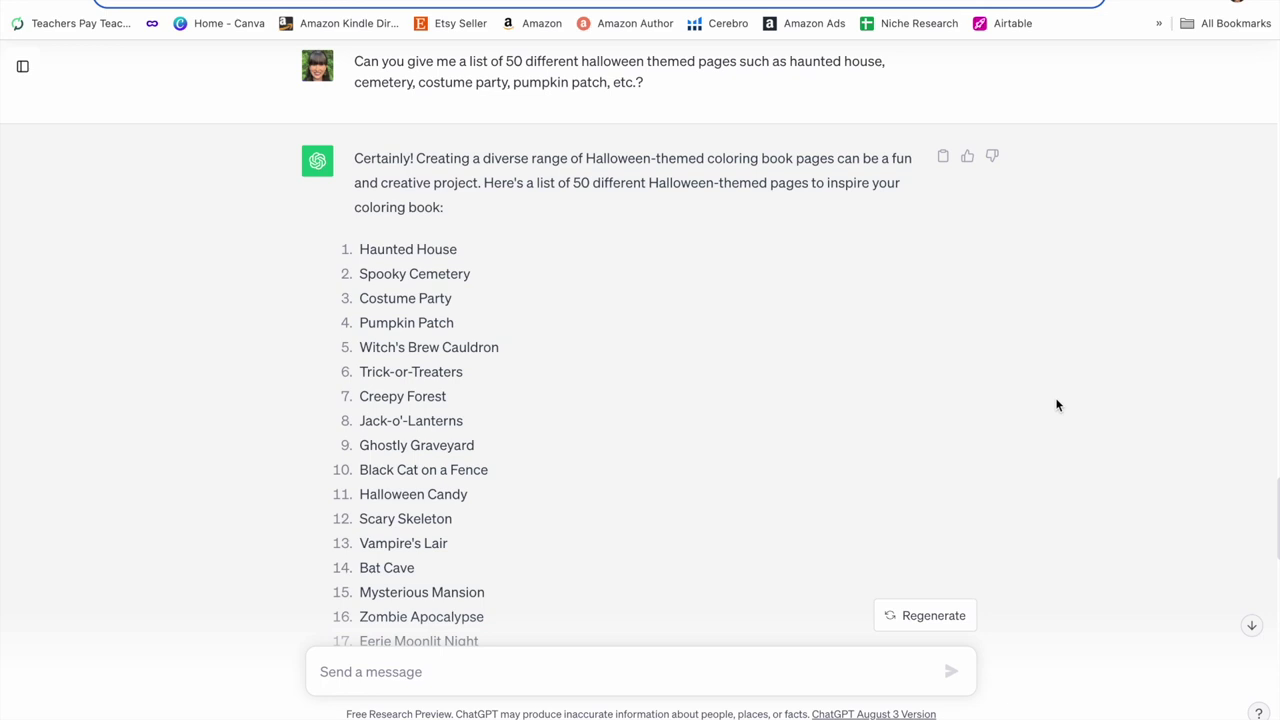
{"action": "scroll", "coordinate": [1005, 408], "scroll_direction": "down", "scroll_amount": 4}
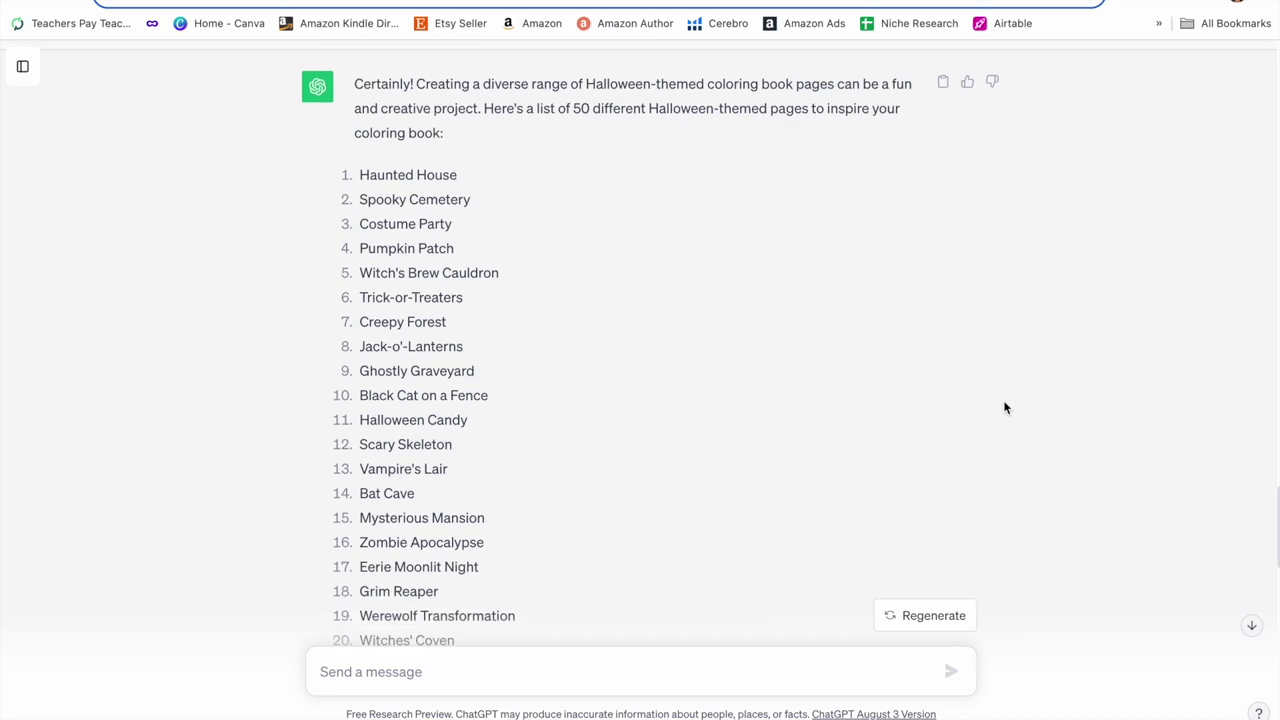
{"action": "scroll", "coordinate": [1005, 408], "scroll_direction": "up", "scroll_amount": 4}
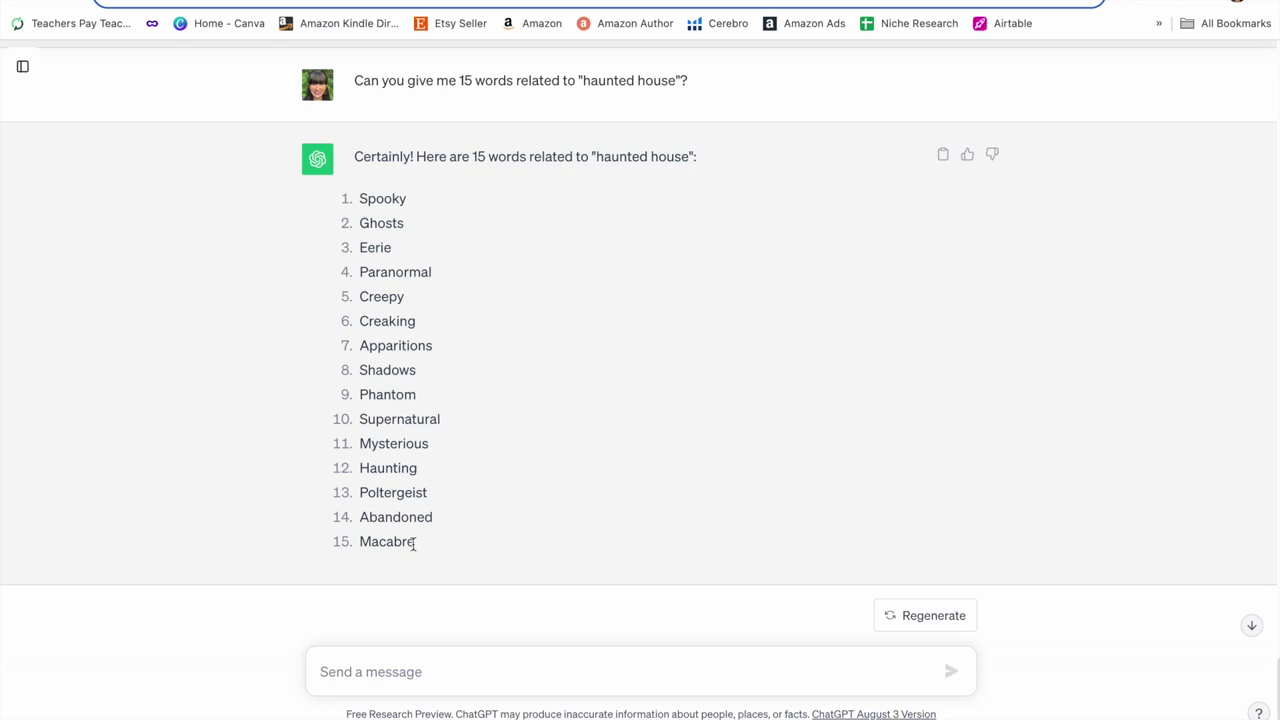
{"action": "type", "text": "Can you give me 10 more words related to \"haunted house\"?"}
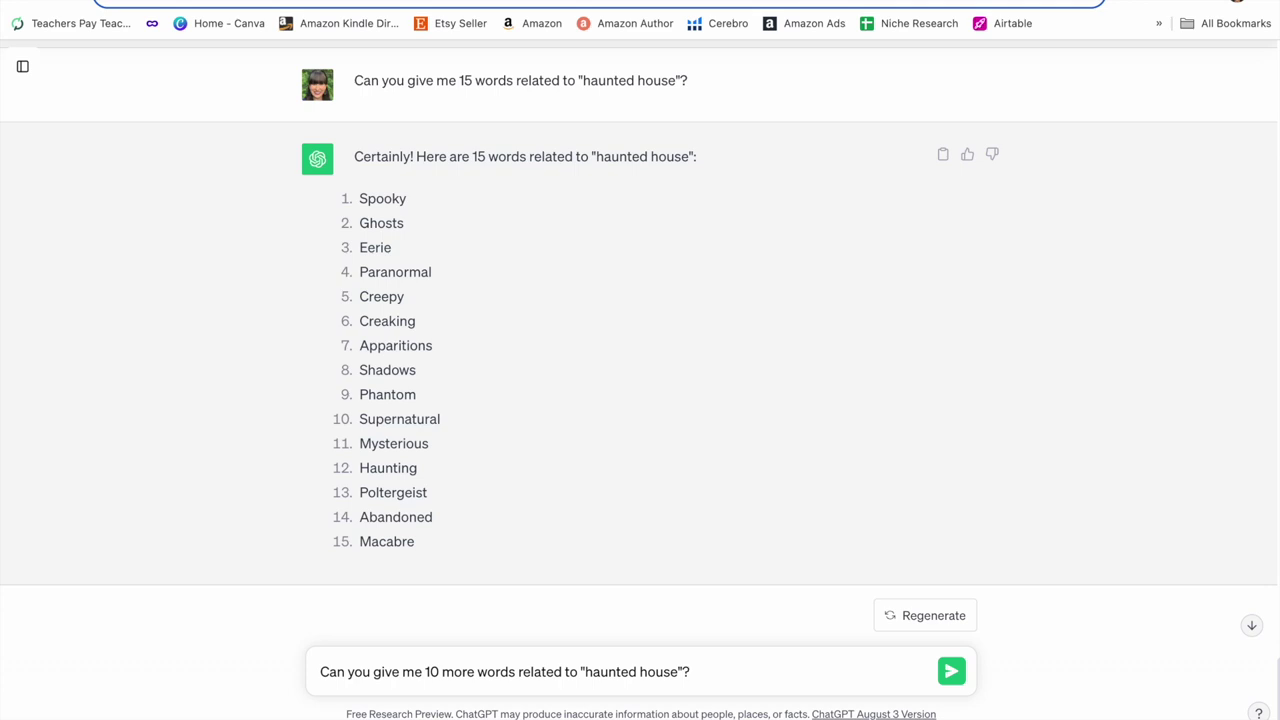
{"action": "key", "text": "Return"}
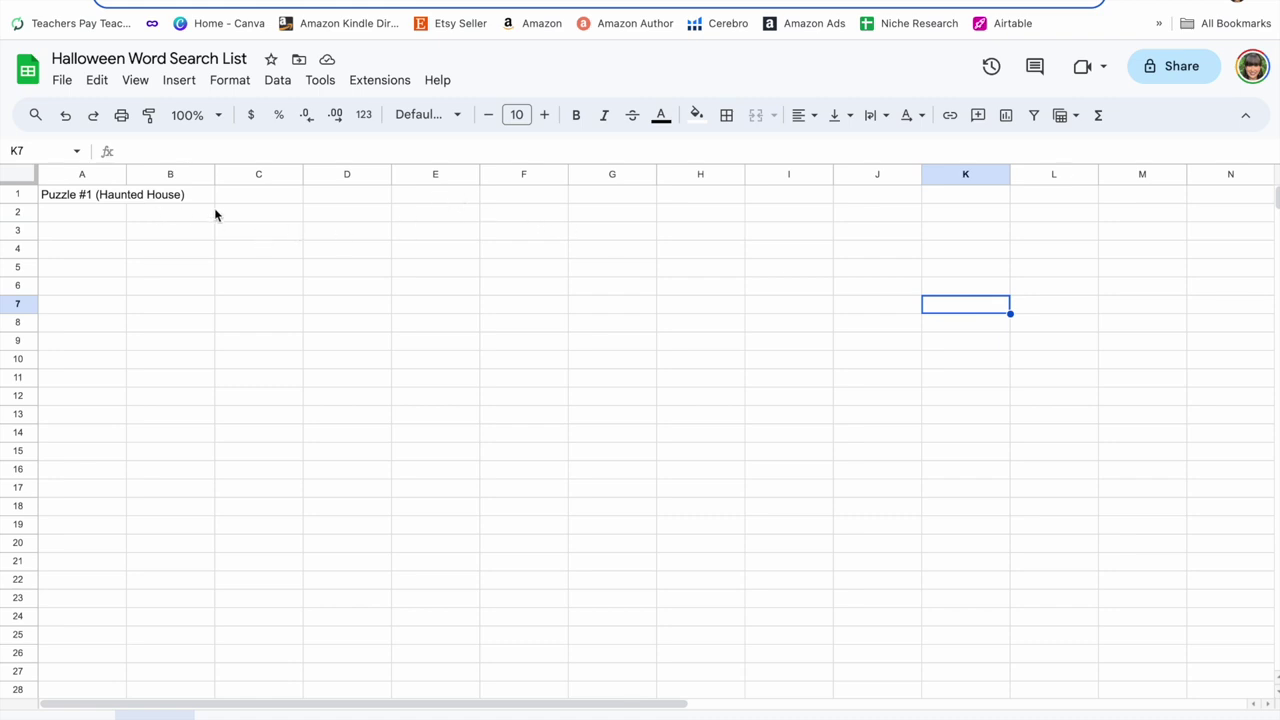
Copy the 15 haunted house words under the sheet's Puzzle #1 heading, replacing Poltergeist with Terrifying and Macabre with Unsettling
{"action": "left_click", "coordinate": [72, 197]}
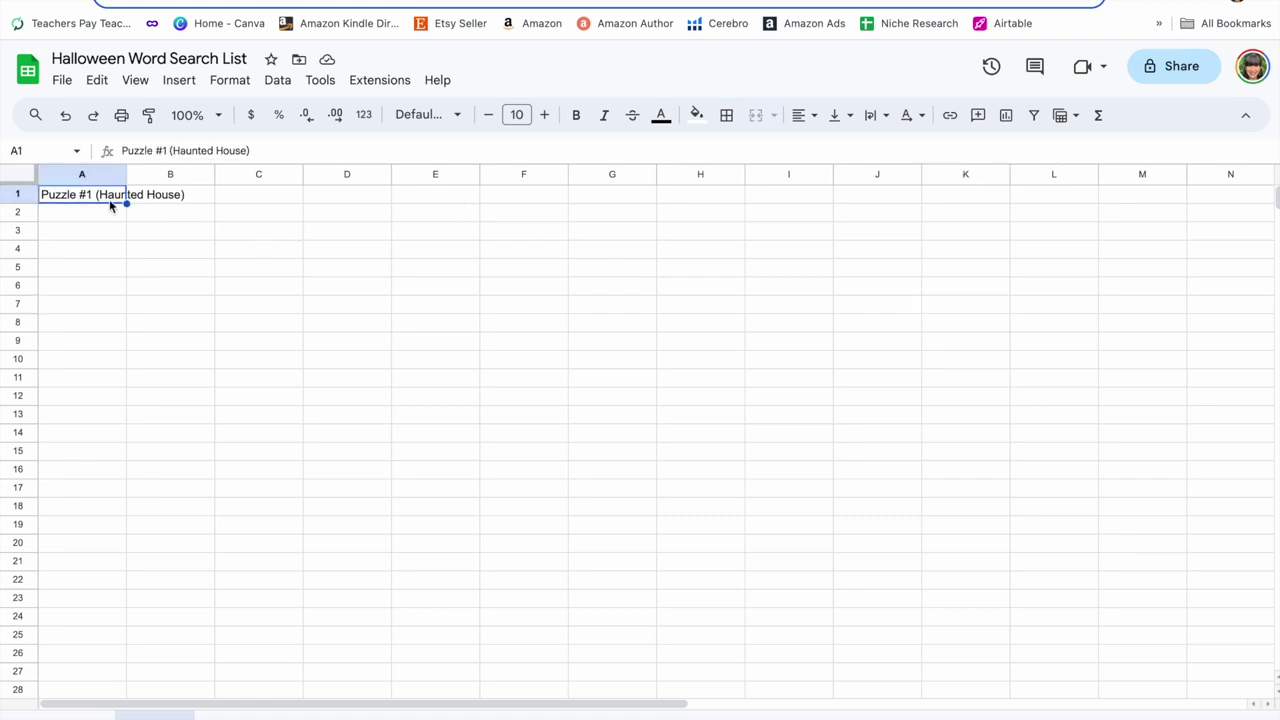
{"action": "left_click", "coordinate": [236, 202]}
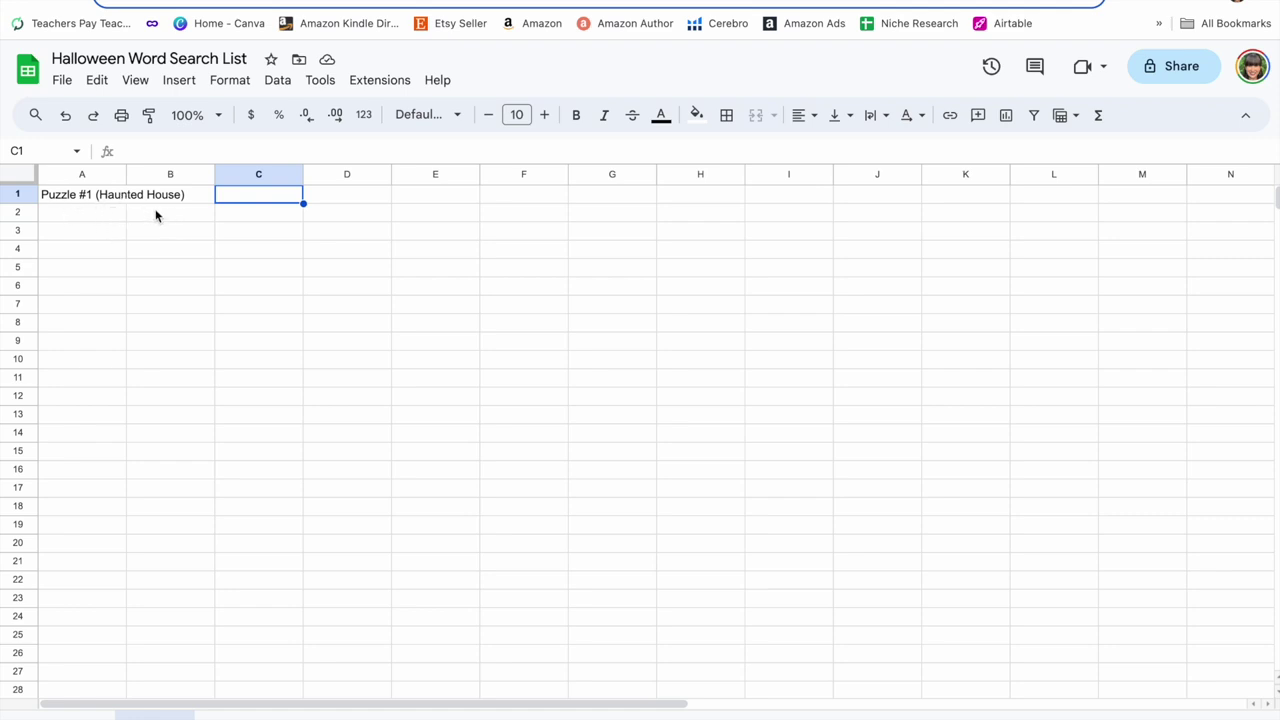
{"action": "key", "text": "ctrl+Tab"}
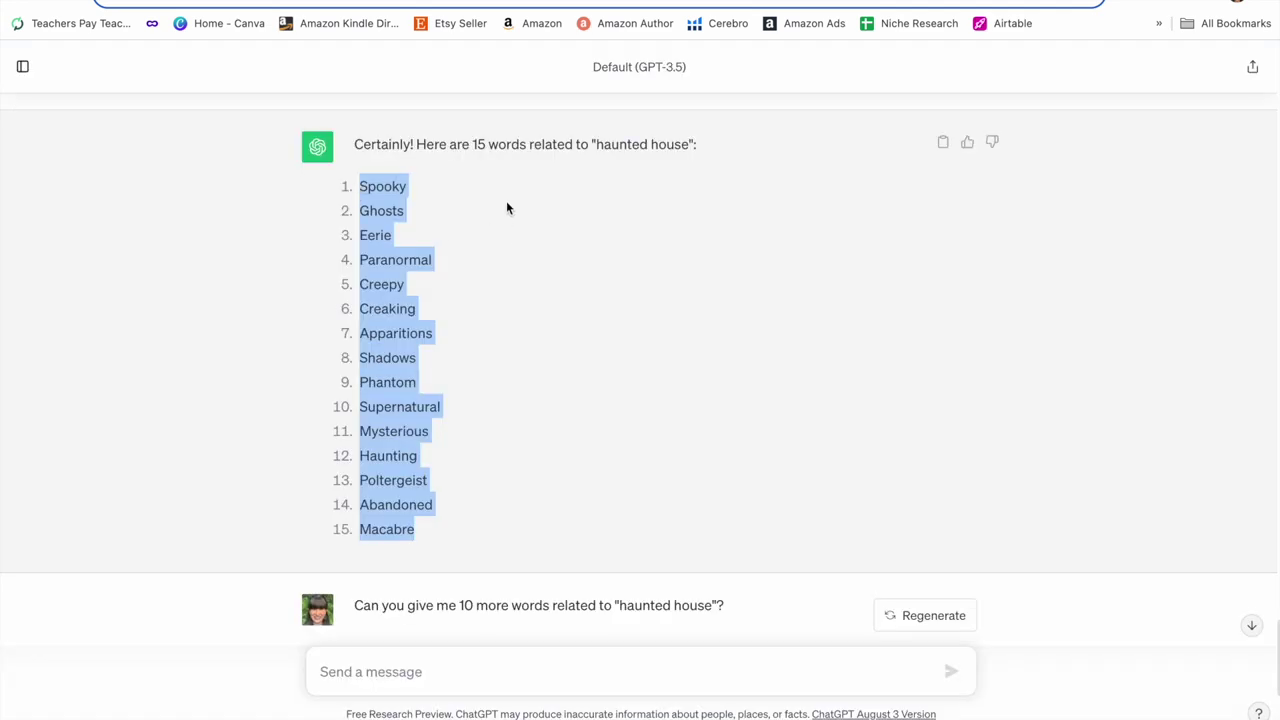
{"action": "key", "text": "ctrl+shift+Tab"}
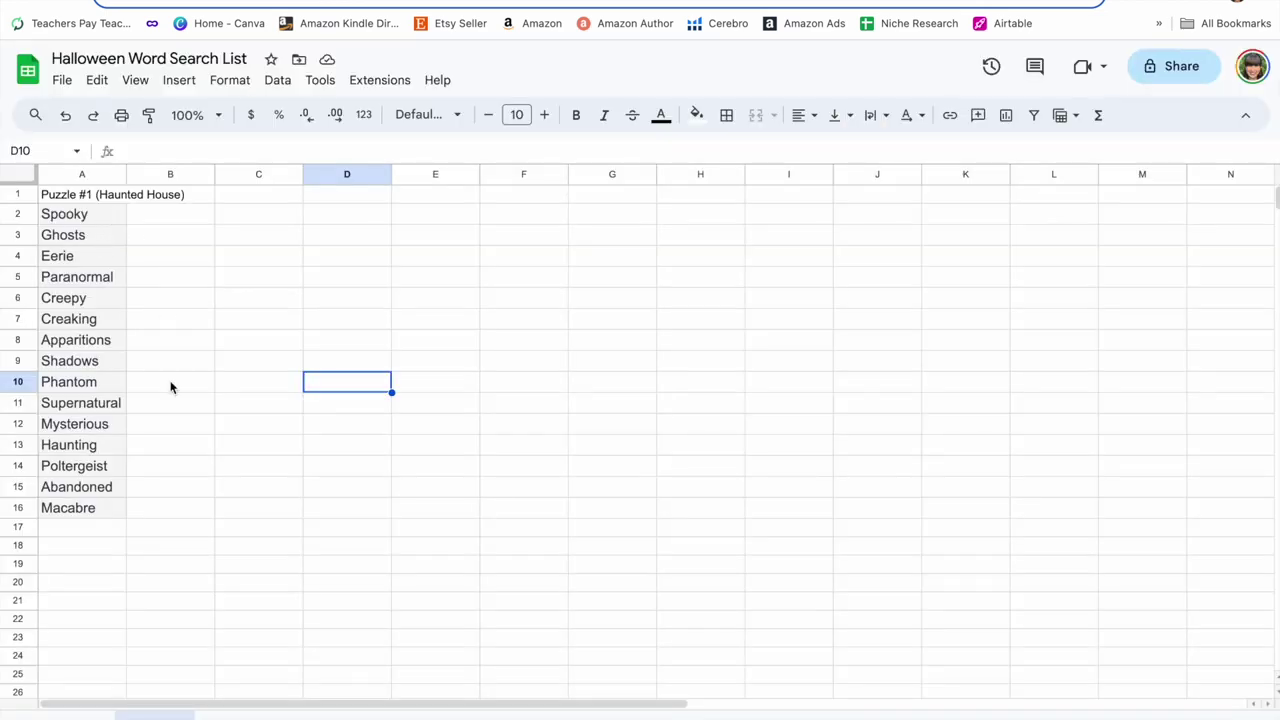
{"action": "key", "text": "ctrl+Tab"}
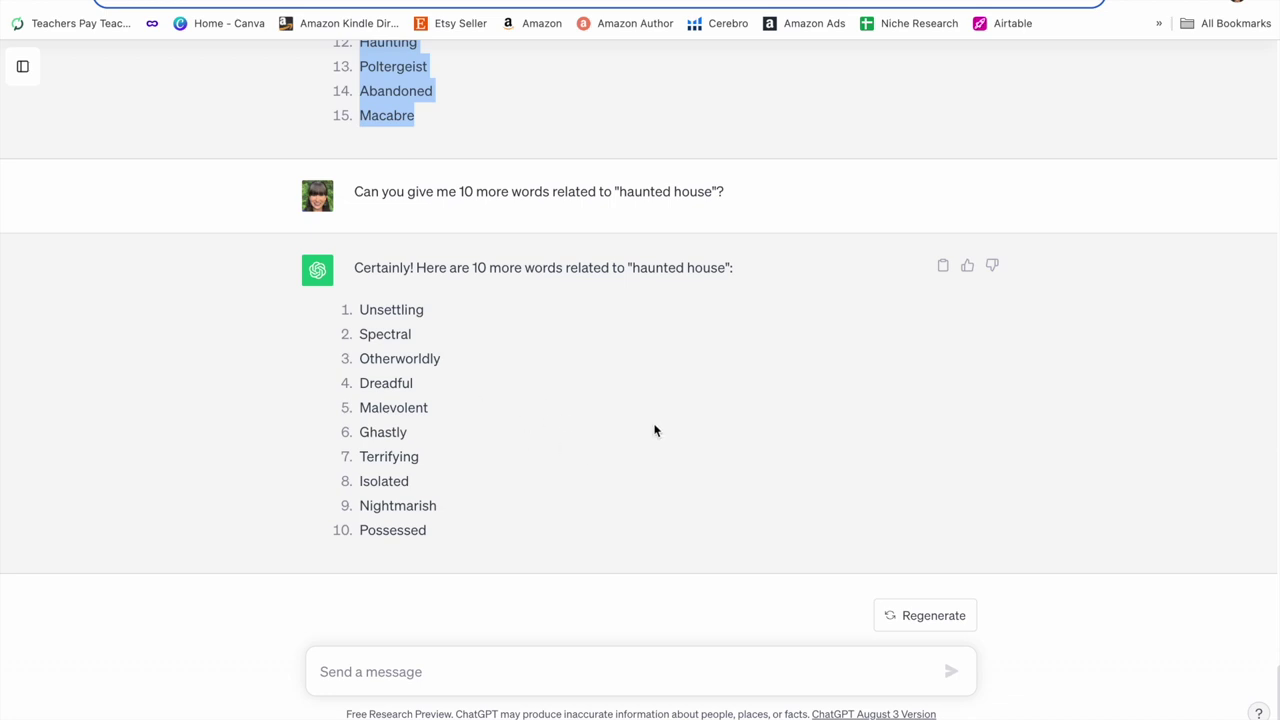
{"action": "key", "text": "ctrl+shift+Tab"}
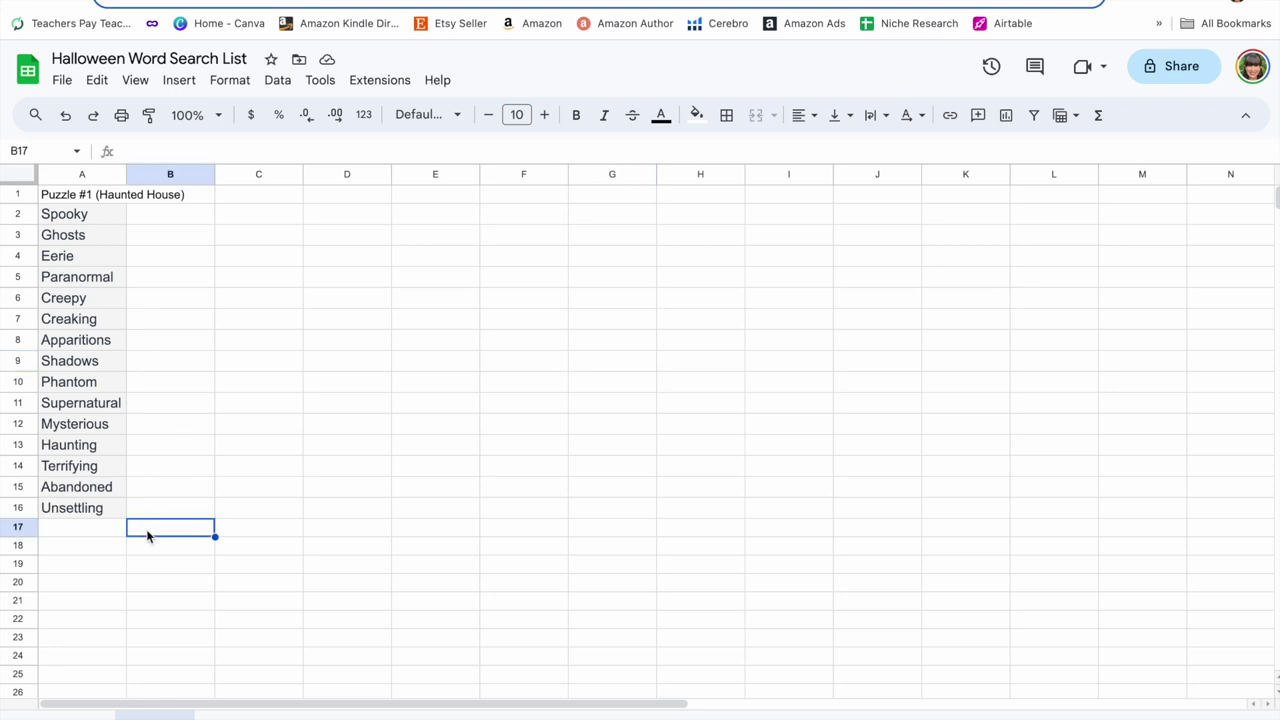
Start the Puzzle #2 heading in cell A18 and ask ChatGPT for 15 words related to "Spooky Cemetery"
{"action": "left_click", "coordinate": [112, 548]}
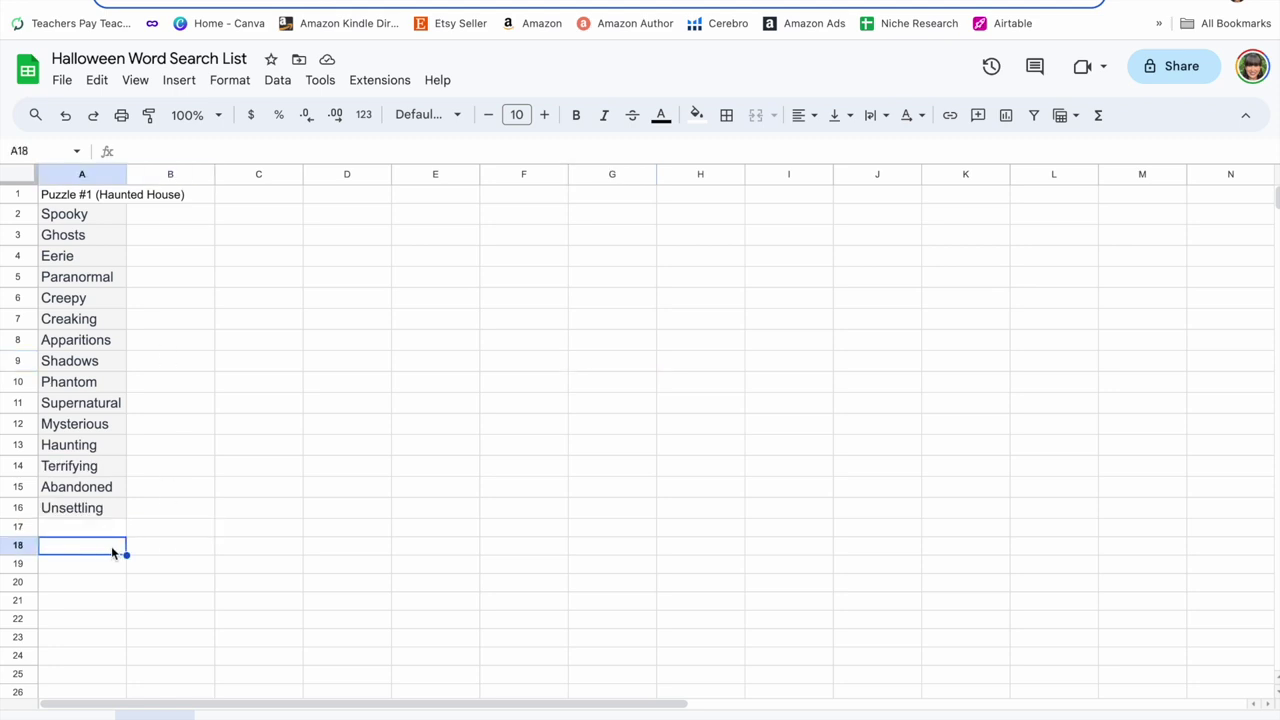
{"action": "type", "text": "Puzzle #2 ("}
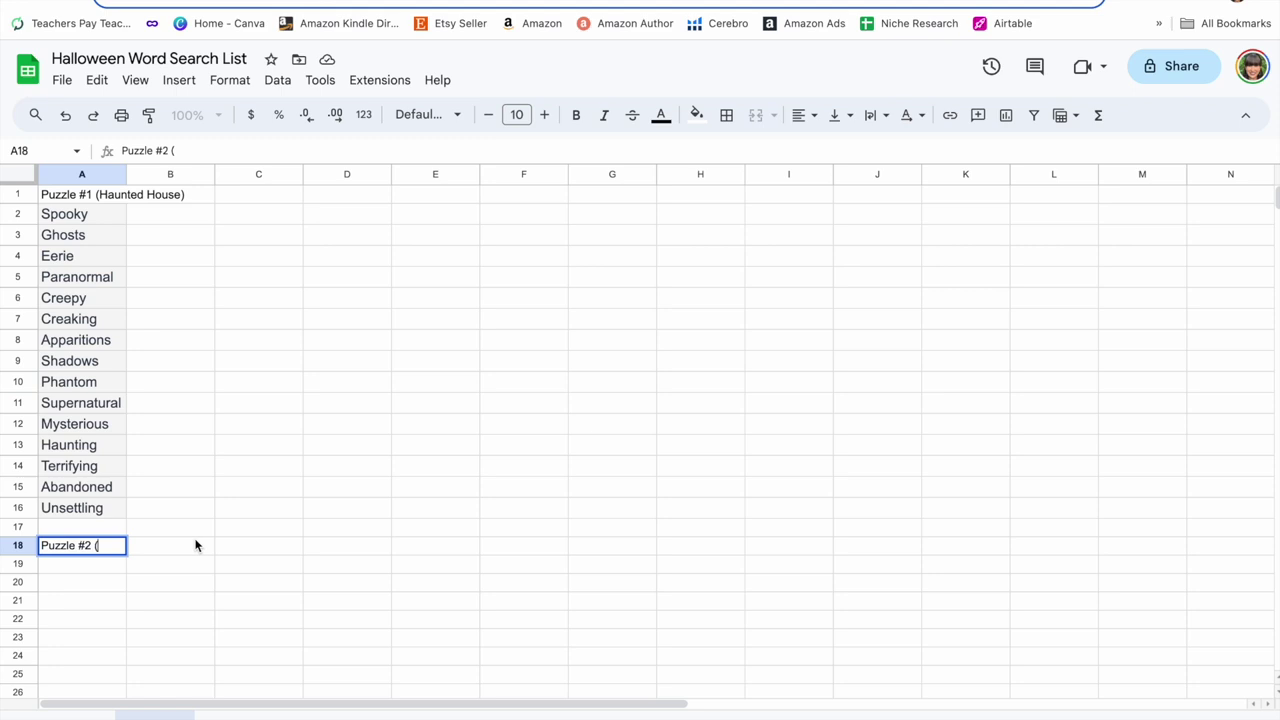
{"action": "key", "text": "ctrl+Tab"}
{"action": "left_click_drag", "start_coordinate": [472, 216], "coordinate": [360, 216]}
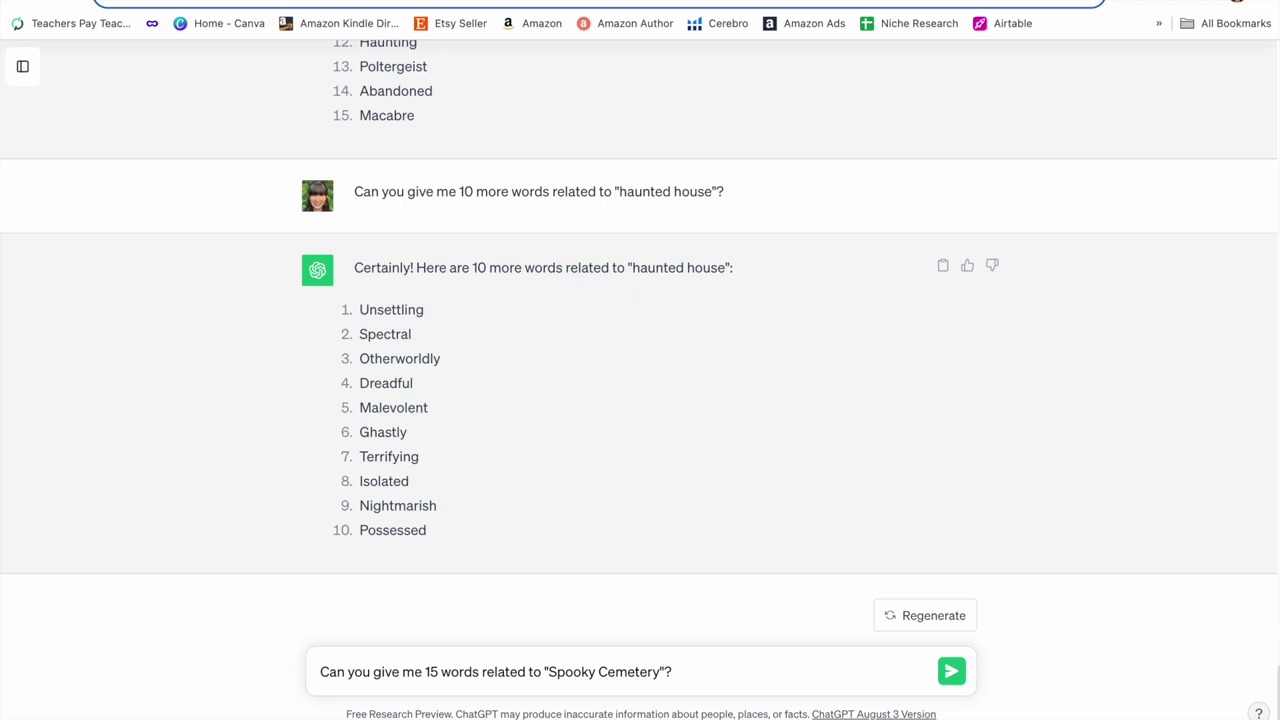
{"action": "key", "text": "Return"}
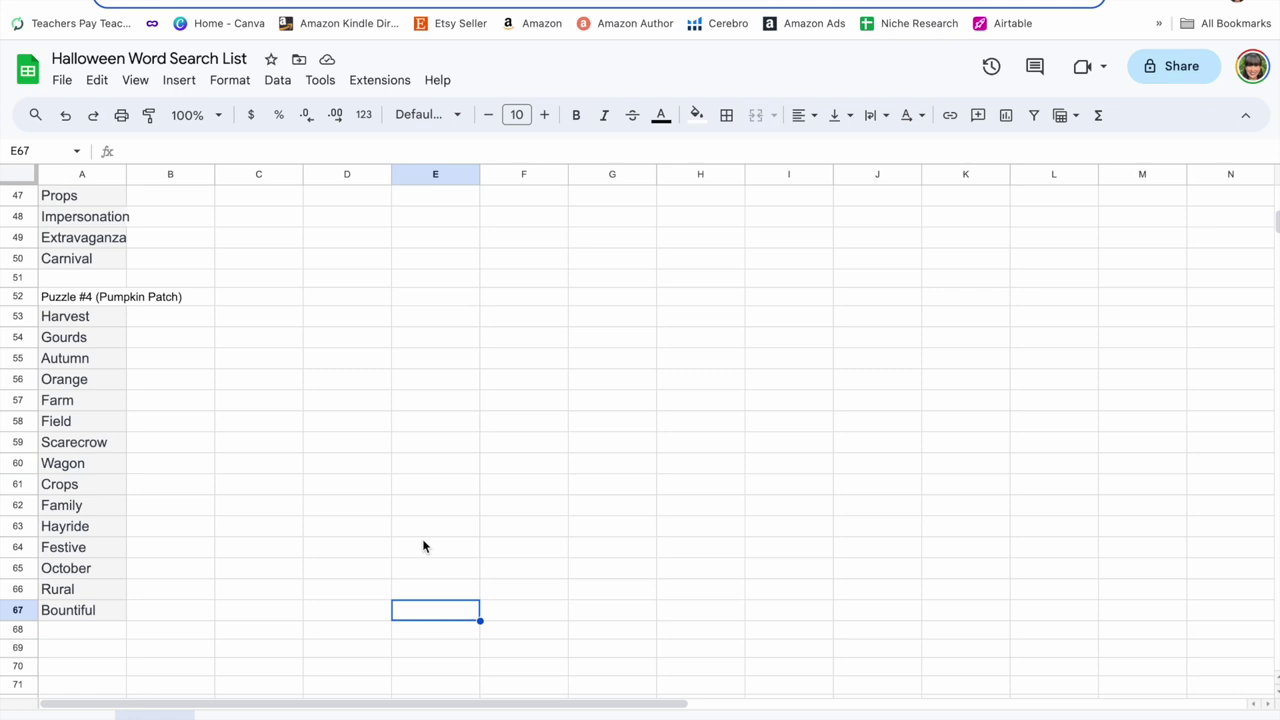
Review the puzzle word lists from the first row and download the Halloween Word Search List spreadsheet
{"action": "scroll", "coordinate": [423, 546], "scroll_direction": "up", "scroll_amount": 10}
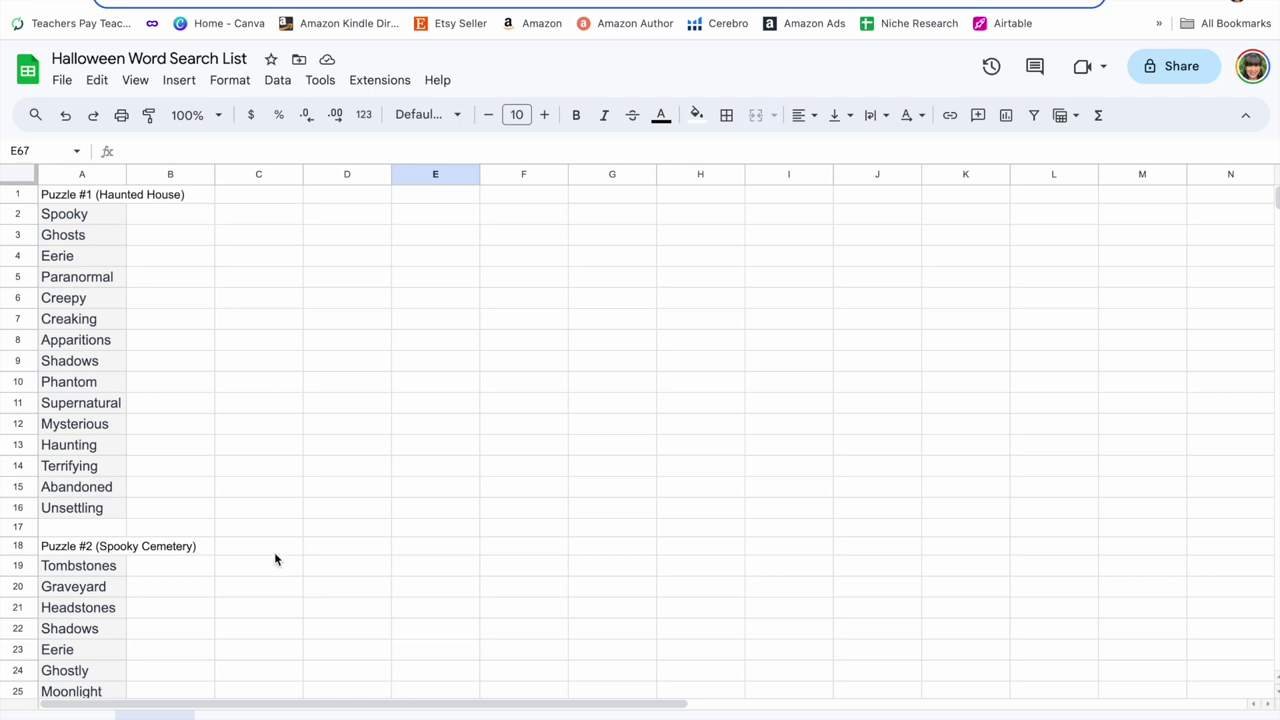
{"action": "left_click", "coordinate": [435, 213]}
{"action": "left_click", "coordinate": [62, 80]}
{"action": "mouse_move", "coordinate": [126, 300]}
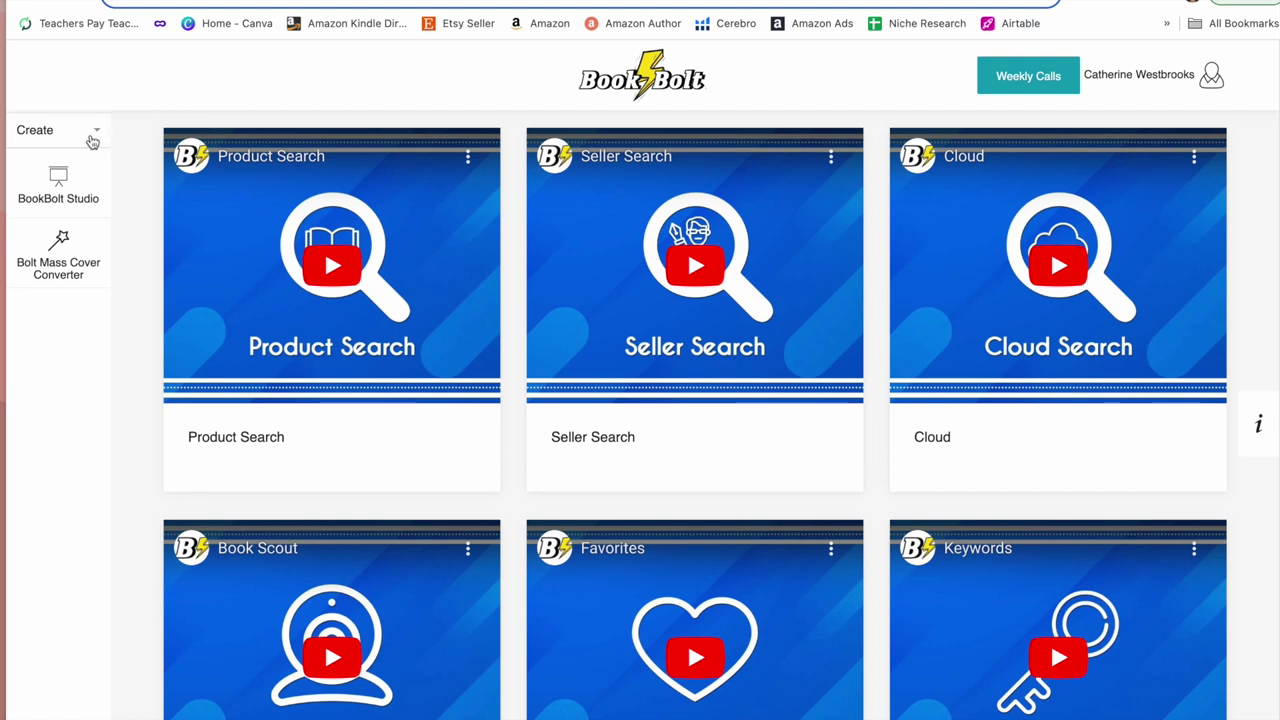
In BookBolt Studio, create the paperback interior project Halloween Word Search: 8.5 x 11 in, black and white on white paper, bleed, 103 pages
{"action": "left_click", "coordinate": [58, 190]}
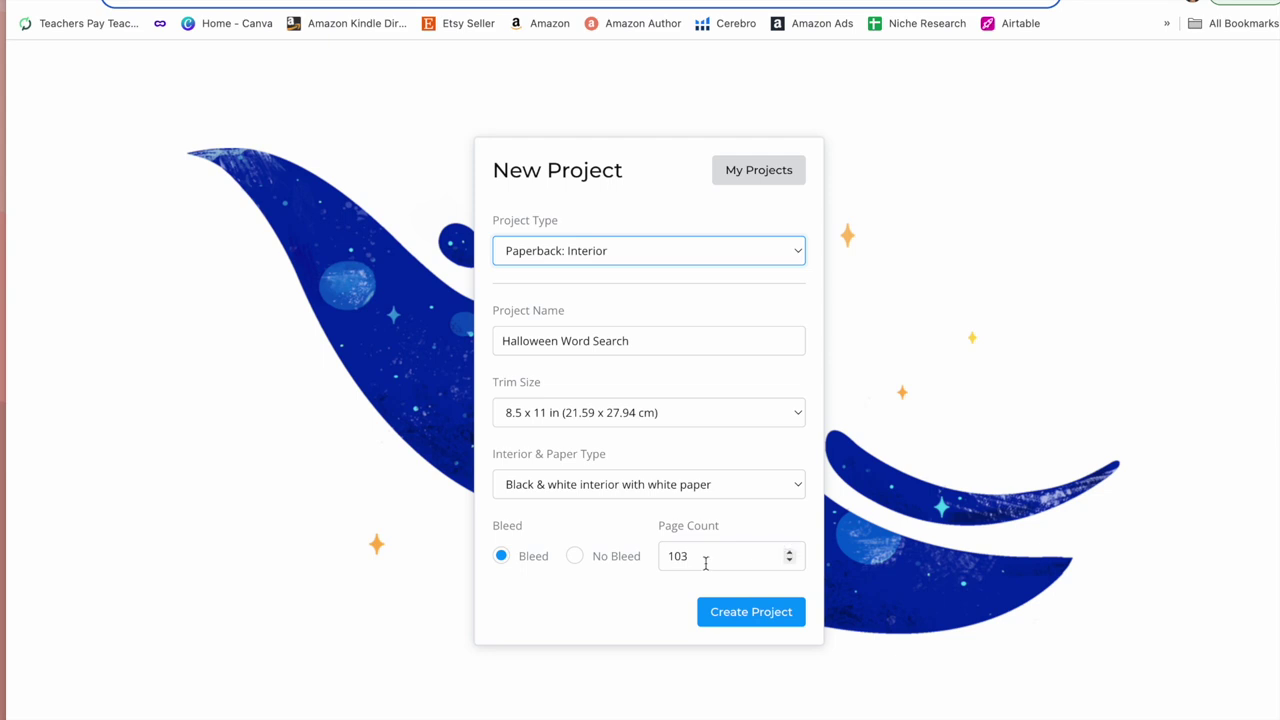
{"action": "left_click", "coordinate": [754, 620]}
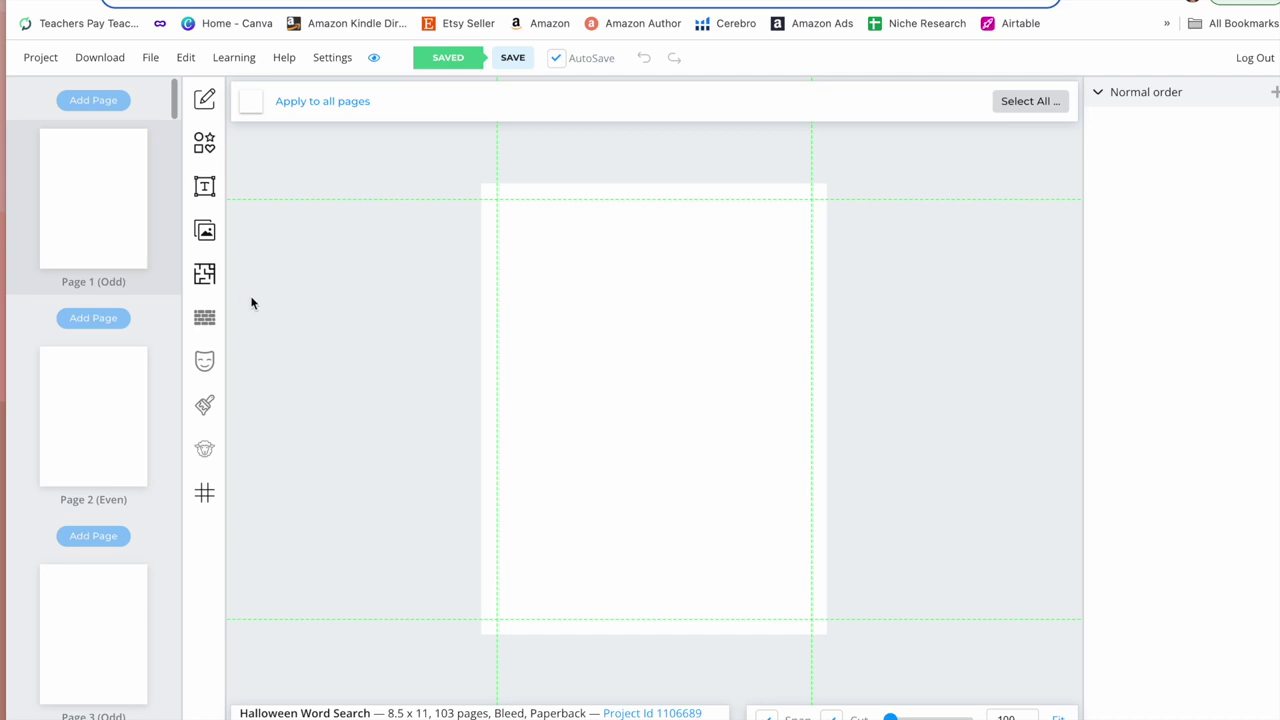
Choose the WordsSearch puzzle from the Interior Templates Library
{"action": "left_click", "coordinate": [222, 287]}
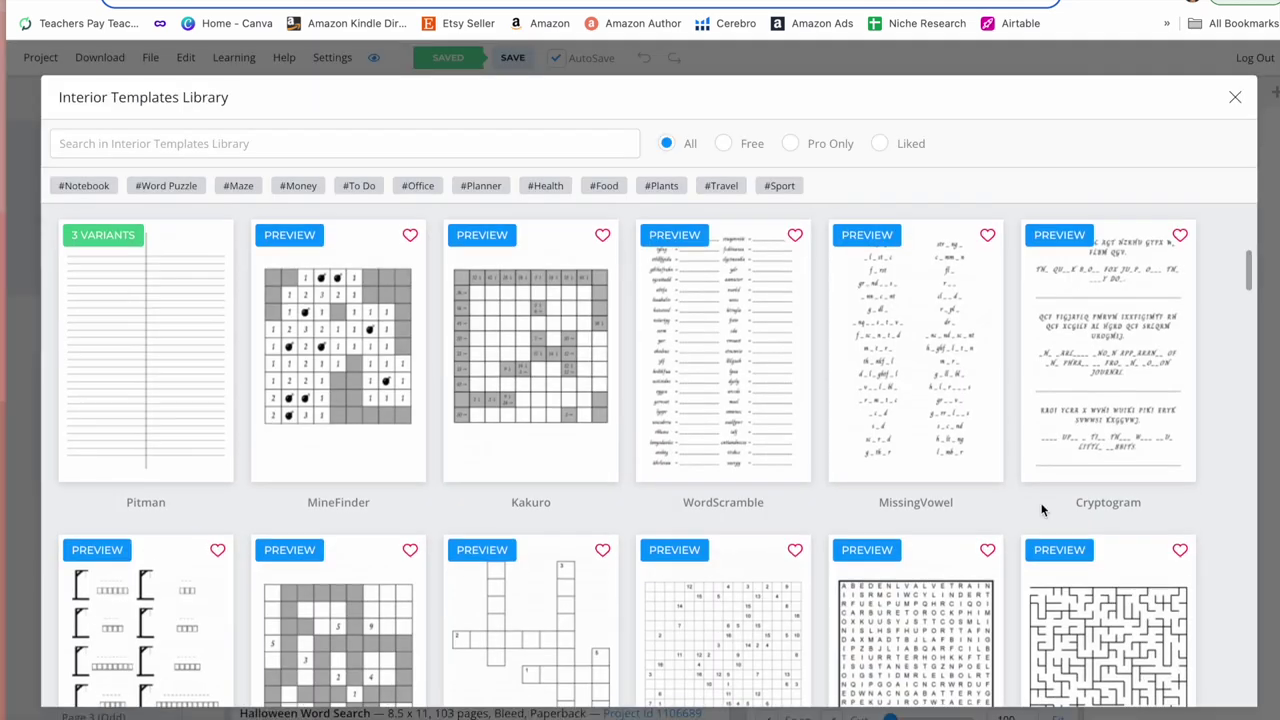
{"action": "scroll", "coordinate": [1042, 510], "scroll_direction": "down", "scroll_amount": 1}
{"action": "scroll", "coordinate": [1042, 510], "scroll_direction": "down", "scroll_amount": 2}
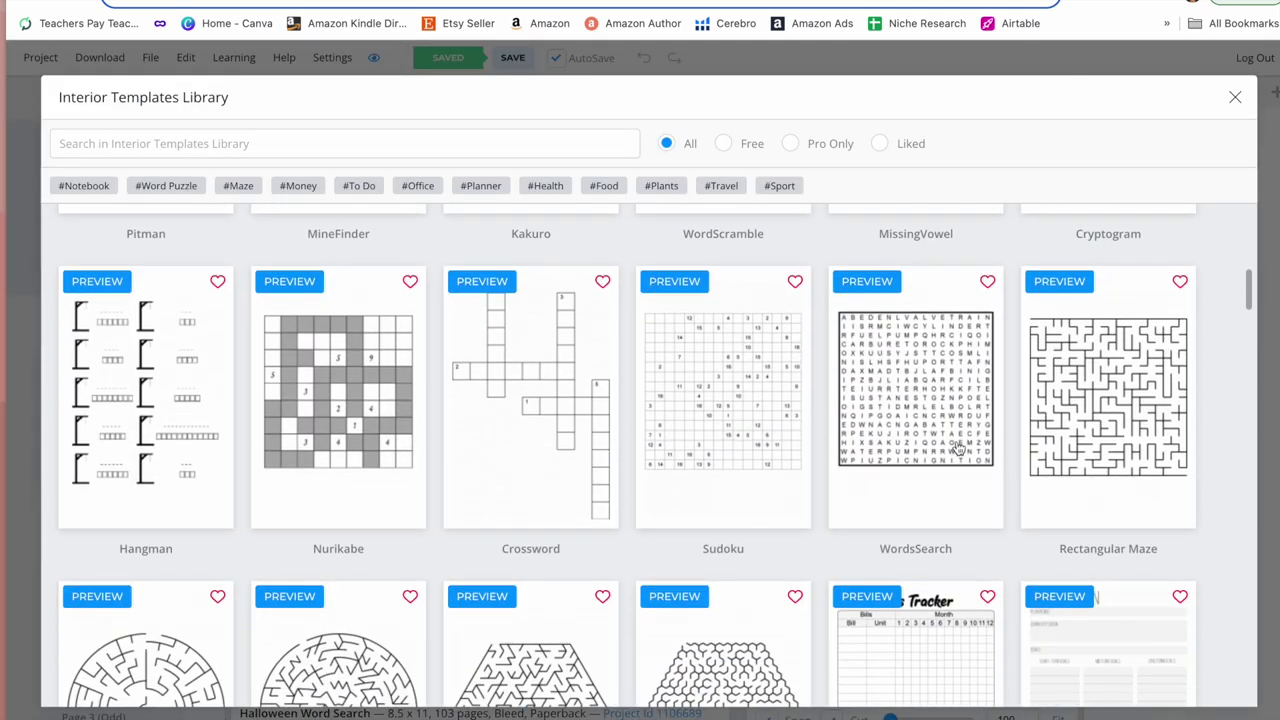
{"action": "left_click", "coordinate": [957, 449]}
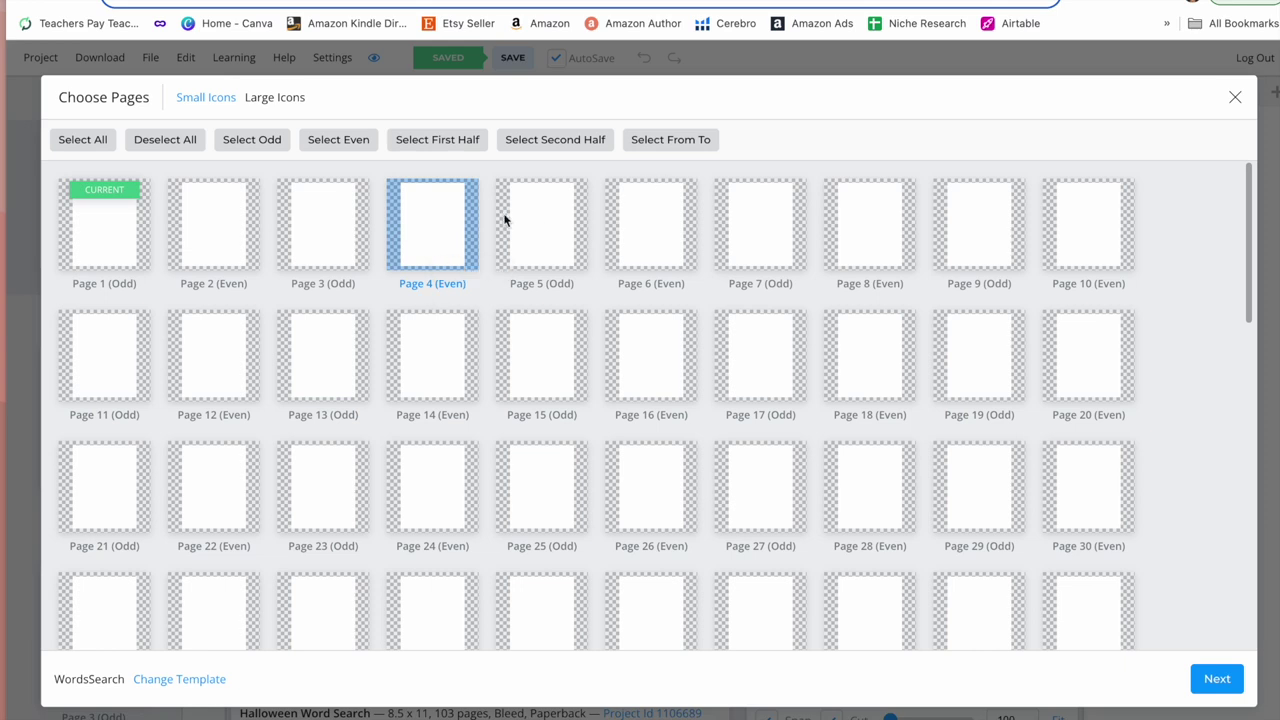
Try to select the page range from 4 to 54 for the word search puzzles
{"action": "left_click", "coordinate": [667, 141]}
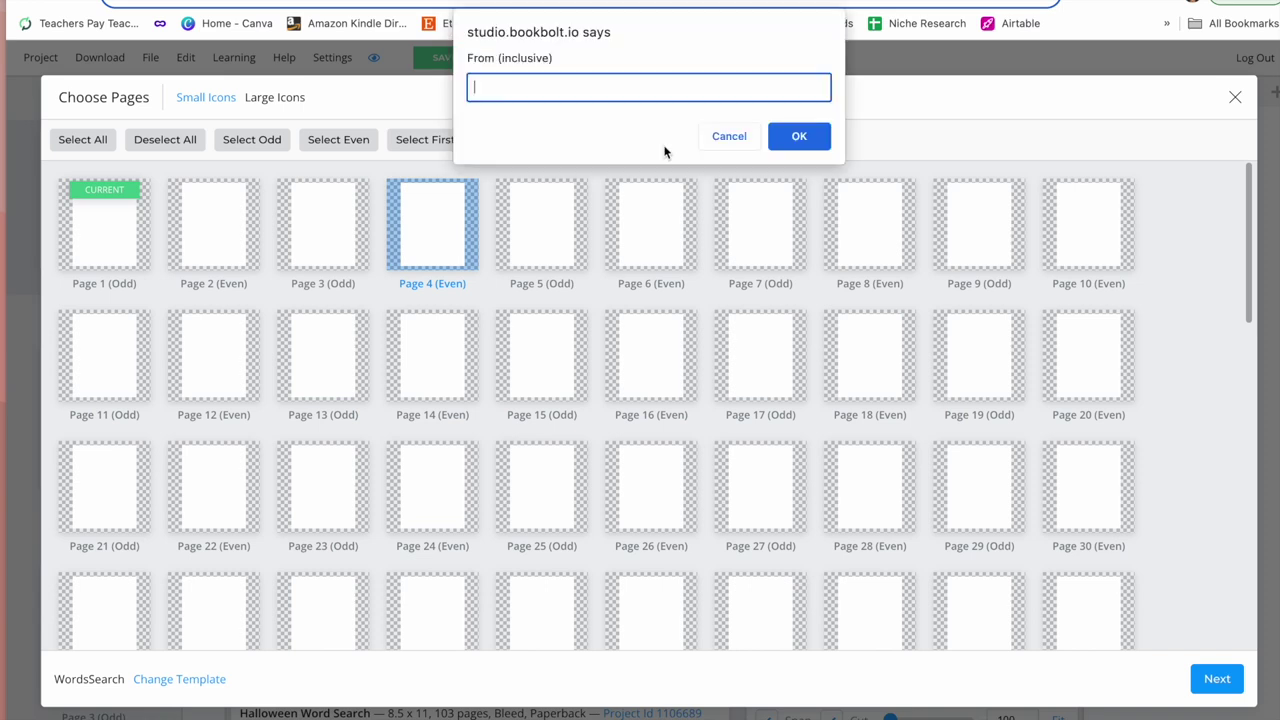
{"action": "type", "text": "4"}
{"action": "left_click", "coordinate": [797, 142]}
{"action": "type", "text": "54"}
{"action": "left_click", "coordinate": [797, 140]}
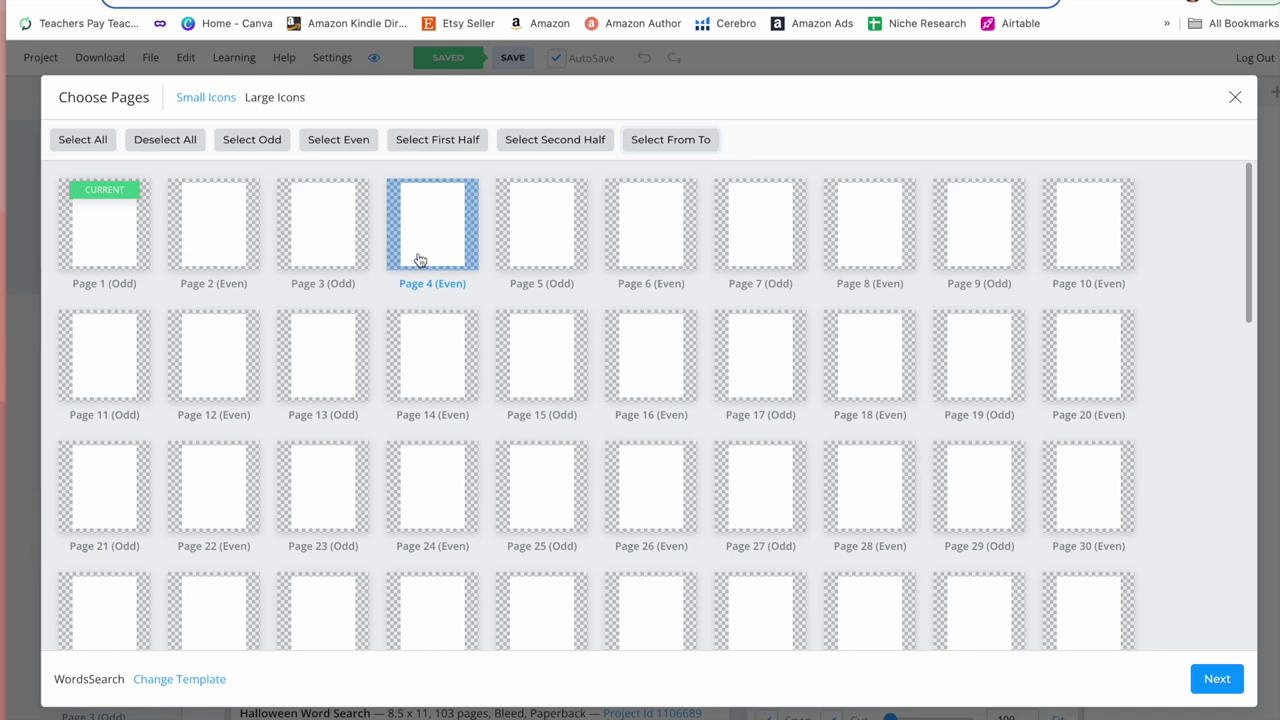
Add pages 5, 6 and 7 to the selected page 4 and continue to the word search options
{"action": "left_click", "coordinate": [545, 250]}
{"action": "left_click", "coordinate": [636, 252]}
{"action": "left_click", "coordinate": [794, 240]}
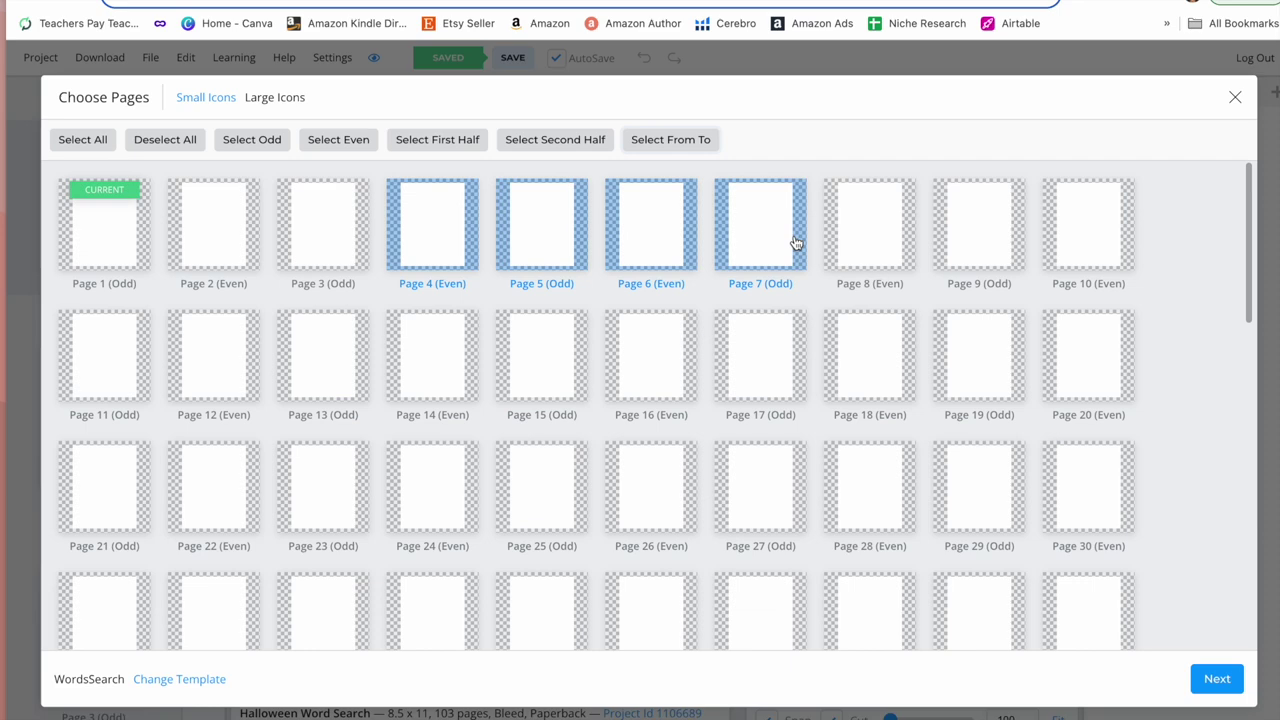
{"action": "left_click", "coordinate": [1214, 679]}
Look through the free fonts for the puzzle and examine Halloween font designs on the font marketplace
{"action": "scroll", "coordinate": [1006, 411], "scroll_direction": "down", "scroll_amount": 1}
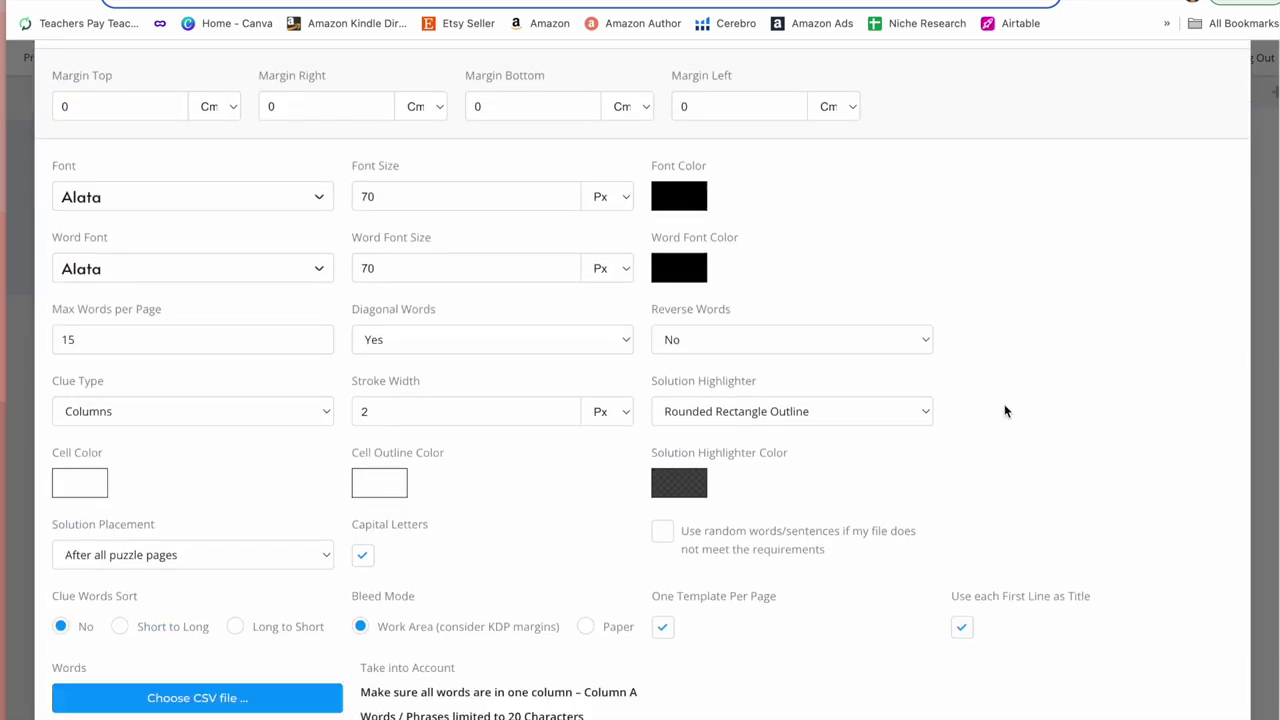
{"action": "left_click", "coordinate": [190, 197]}
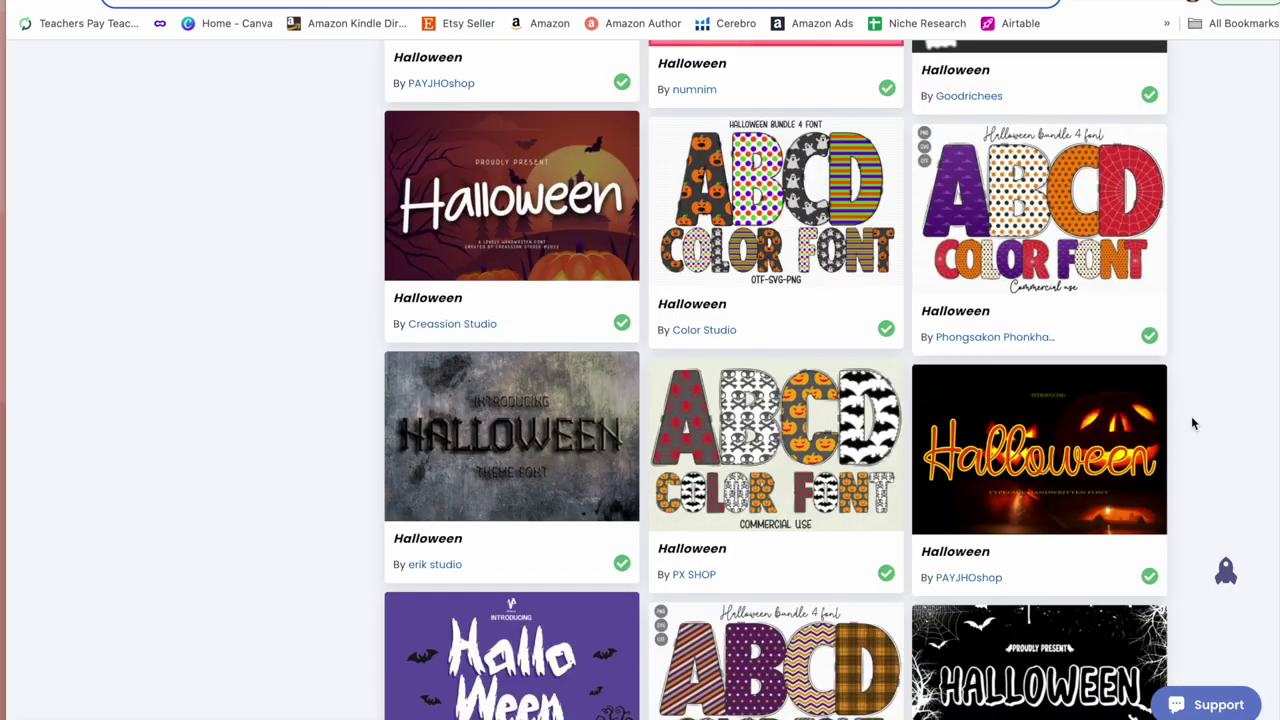
{"action": "scroll", "coordinate": [1204, 417], "scroll_direction": "up", "scroll_amount": 3}
{"action": "scroll", "coordinate": [1204, 417], "scroll_direction": "up", "scroll_amount": 2}
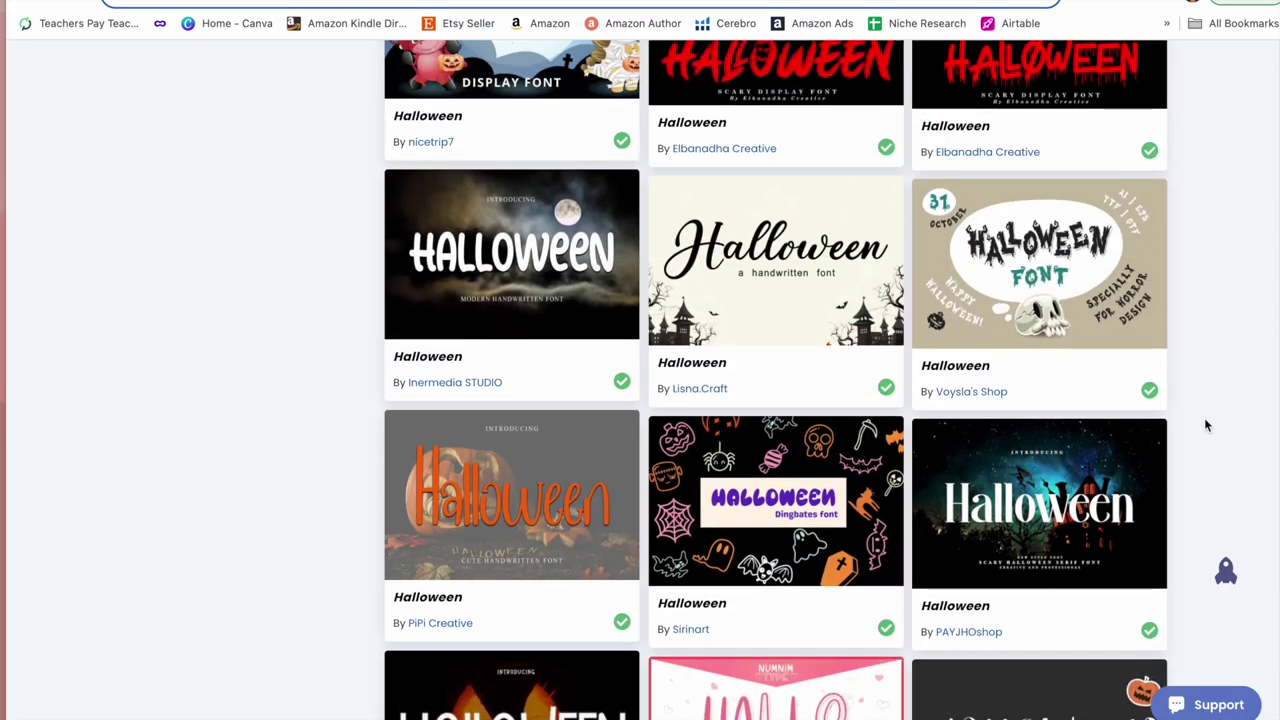
{"action": "scroll", "coordinate": [1204, 417], "scroll_direction": "down", "scroll_amount": 5}
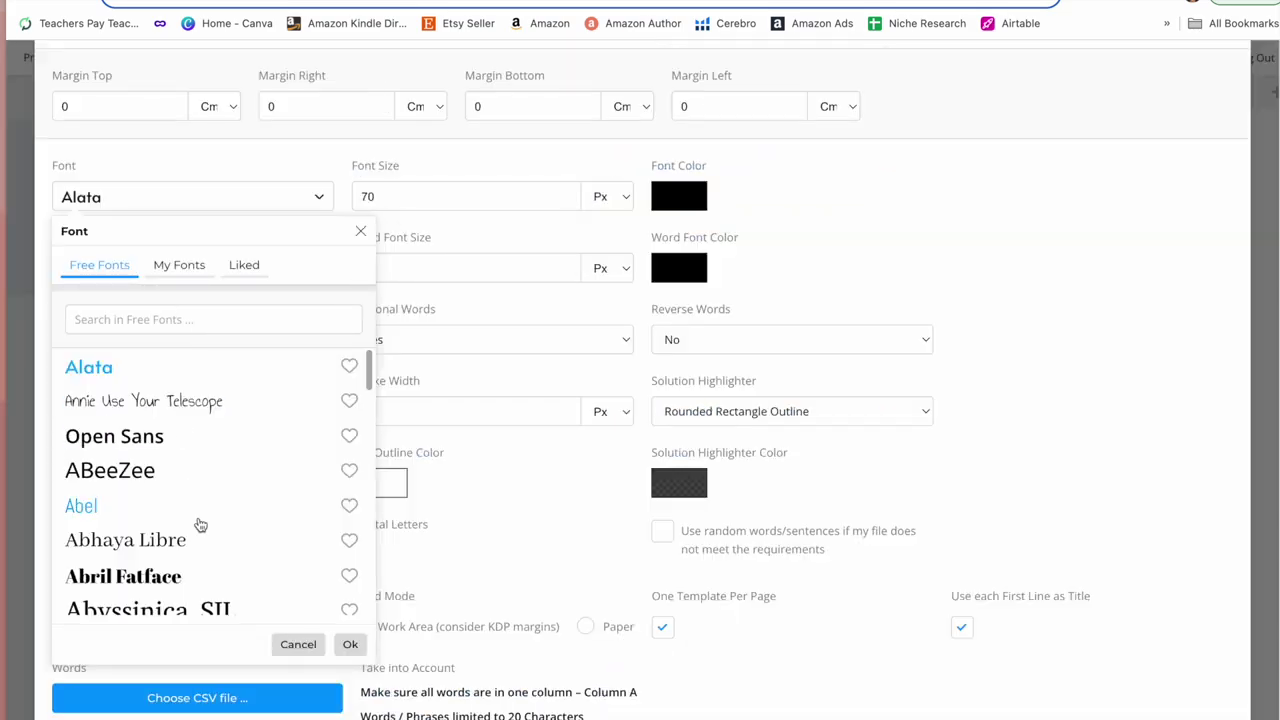
{"action": "left_click", "coordinate": [229, 199]}
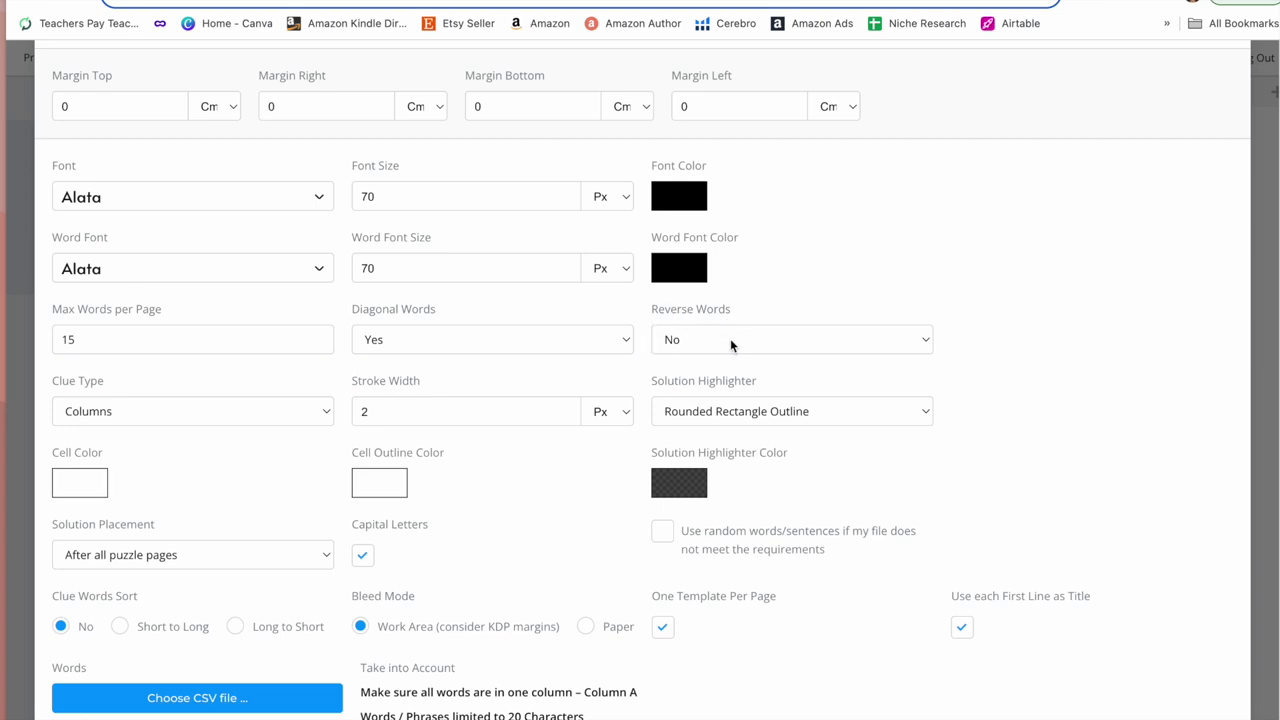
Review the word search options, choose the word list CSV file and continue to the solution page selection
{"action": "scroll", "coordinate": [730, 345], "scroll_direction": "down", "scroll_amount": 1}
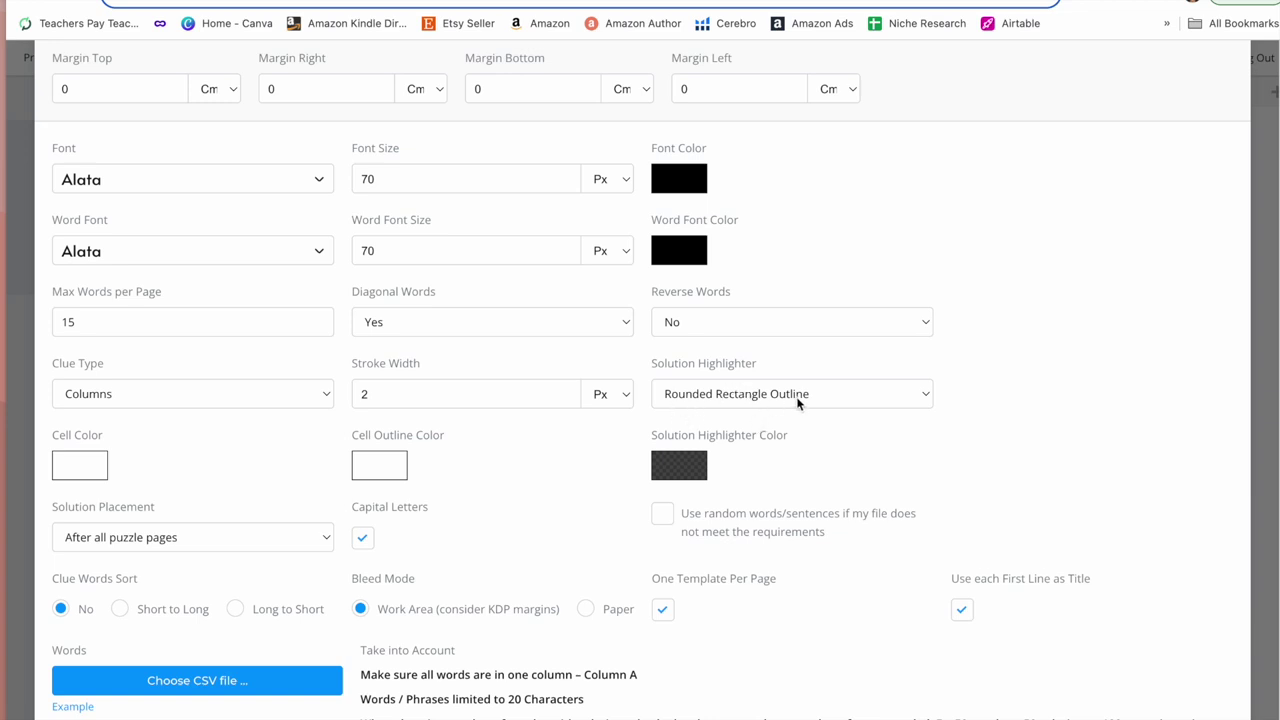
{"action": "scroll", "coordinate": [797, 399], "scroll_direction": "down", "scroll_amount": 1}
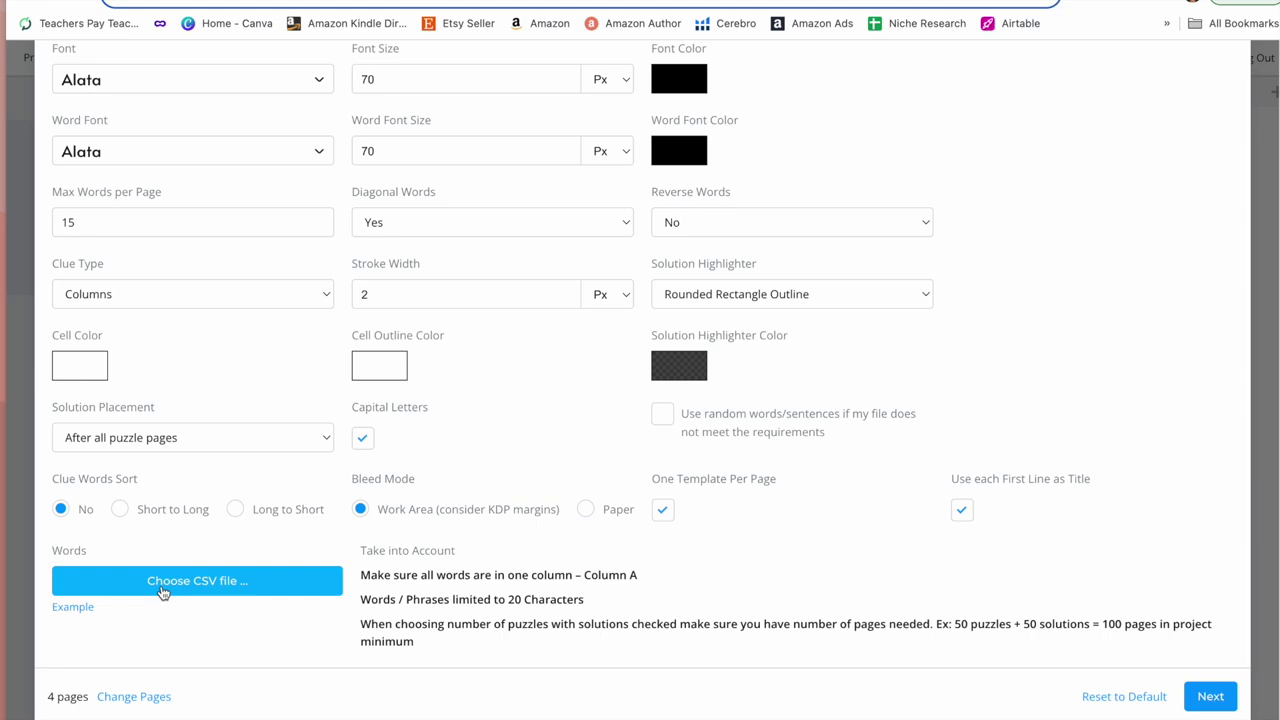
{"action": "left_click", "coordinate": [310, 580]}
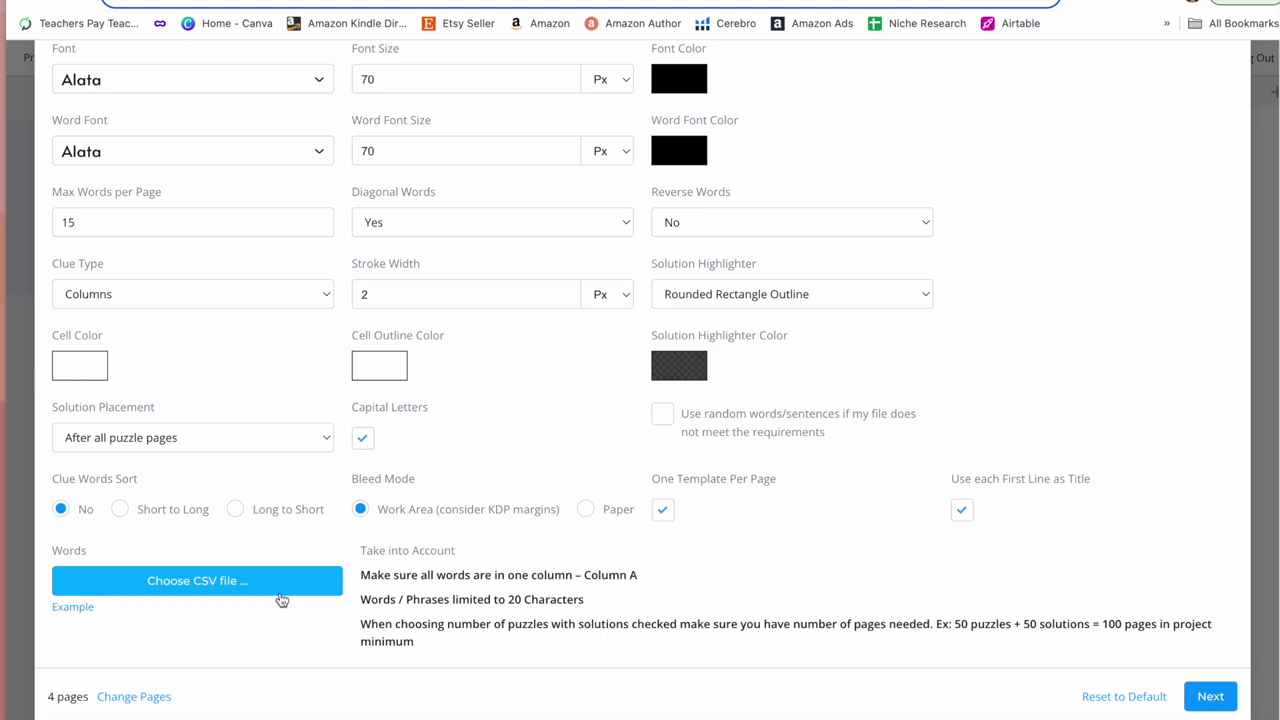
{"action": "left_click", "coordinate": [1200, 695]}
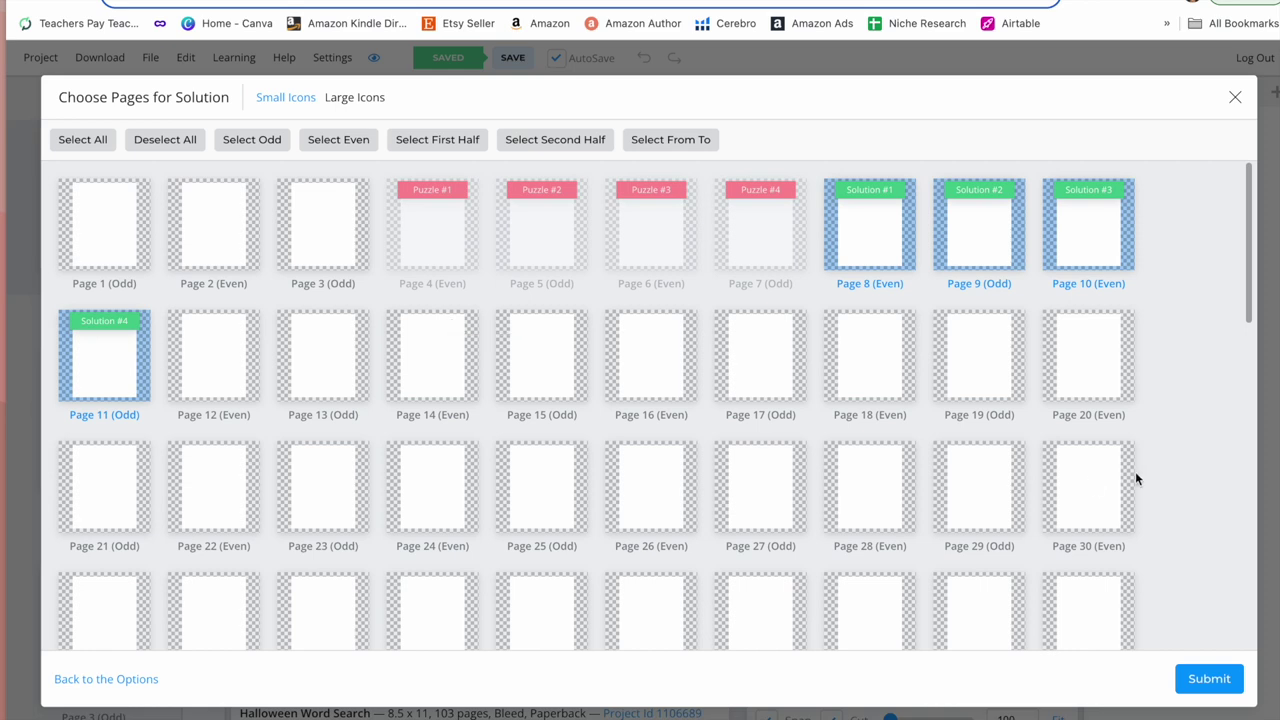
Review the solution page selection, keep pages 8 to 11 and generate the word search puzzles
{"action": "scroll", "coordinate": [1080, 452], "scroll_direction": "down", "scroll_amount": 6}
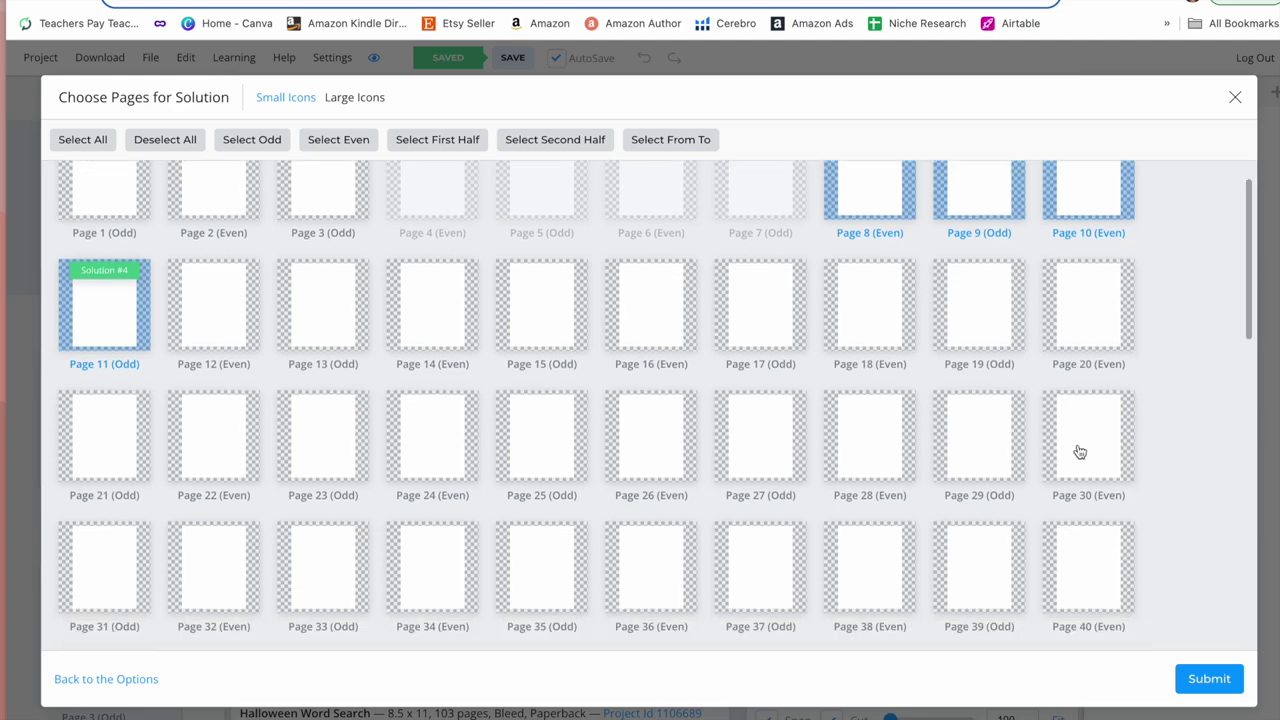
{"action": "scroll", "coordinate": [1080, 452], "scroll_direction": "down", "scroll_amount": 5}
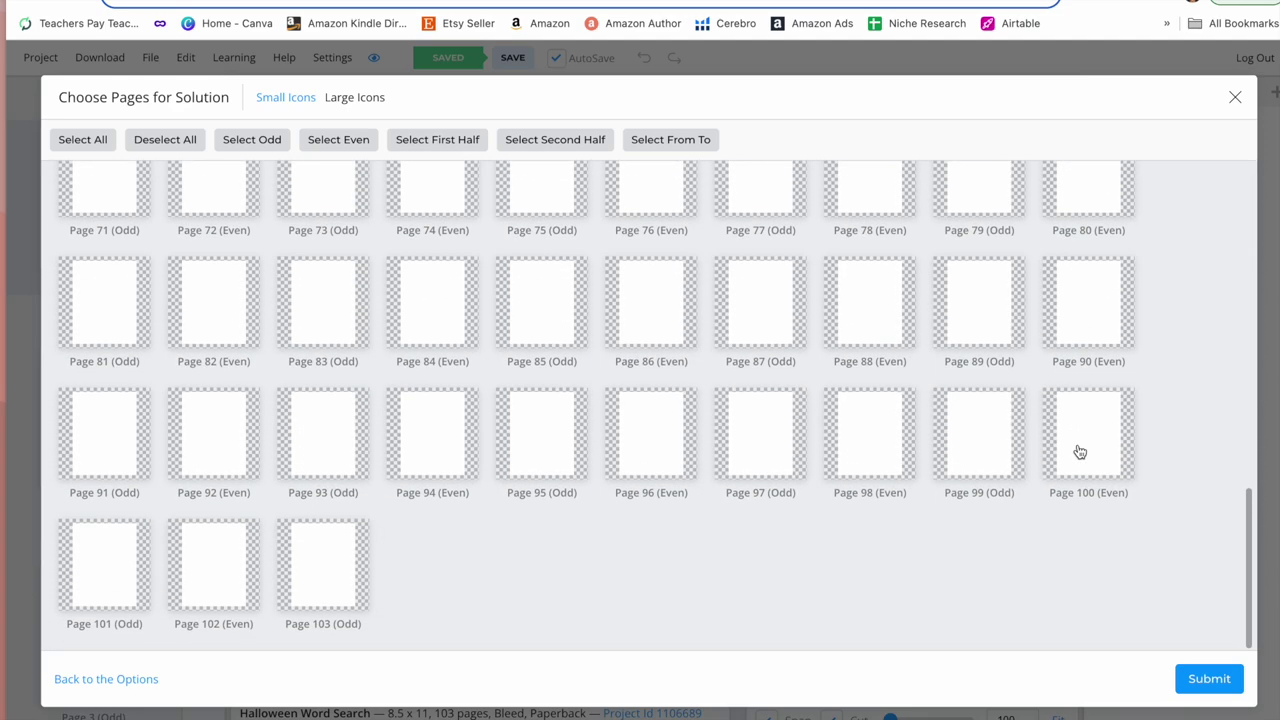
{"action": "scroll", "coordinate": [1102, 433], "scroll_direction": "up", "scroll_amount": 10}
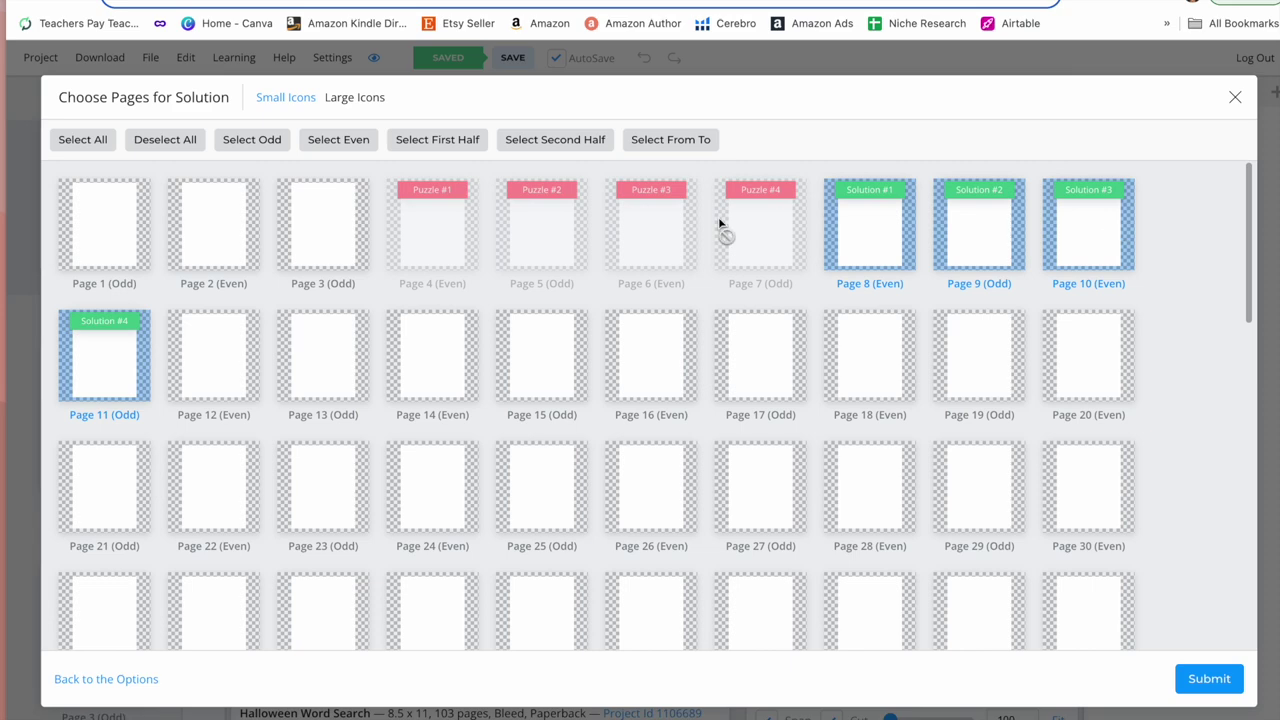
{"action": "left_click", "coordinate": [1209, 679]}
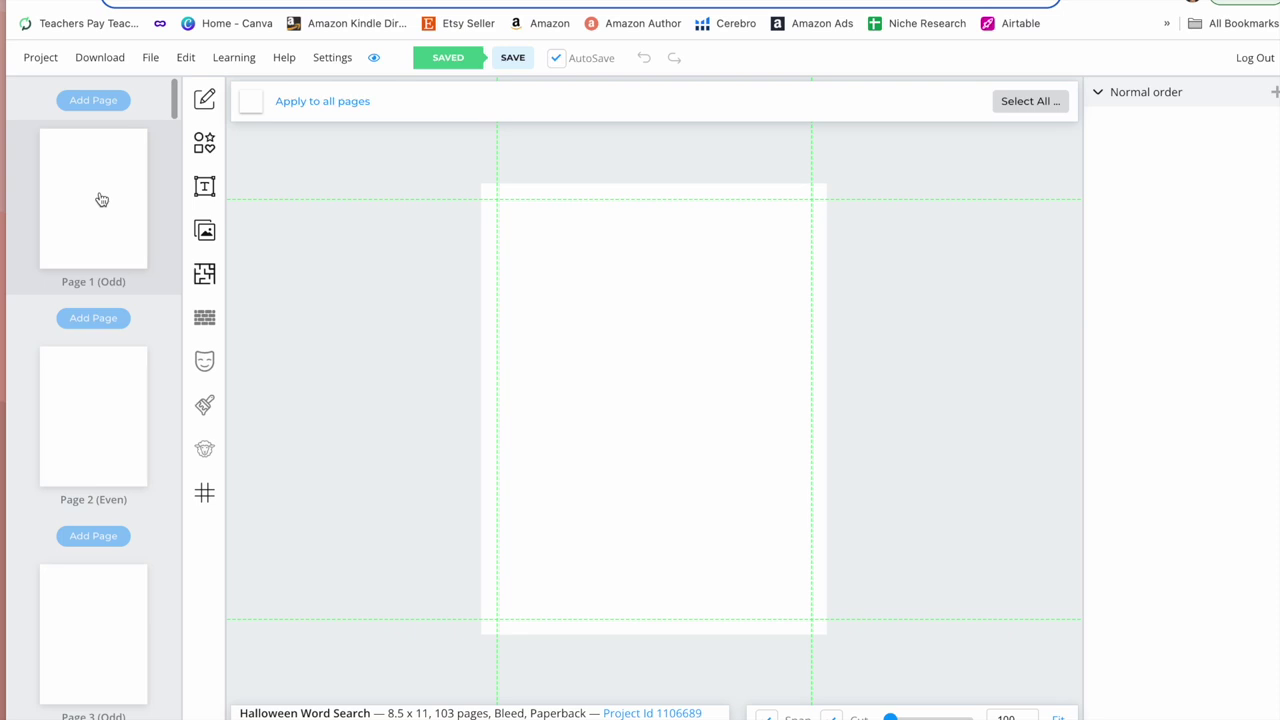
Make the puzzle contents on page 4 editable and widen the Puzzle #1 (Haunted House) title onto a single line above the grid
{"action": "scroll", "coordinate": [100, 197], "scroll_direction": "down", "scroll_amount": 2}
{"action": "scroll", "coordinate": [118, 299], "scroll_direction": "down", "scroll_amount": 2}
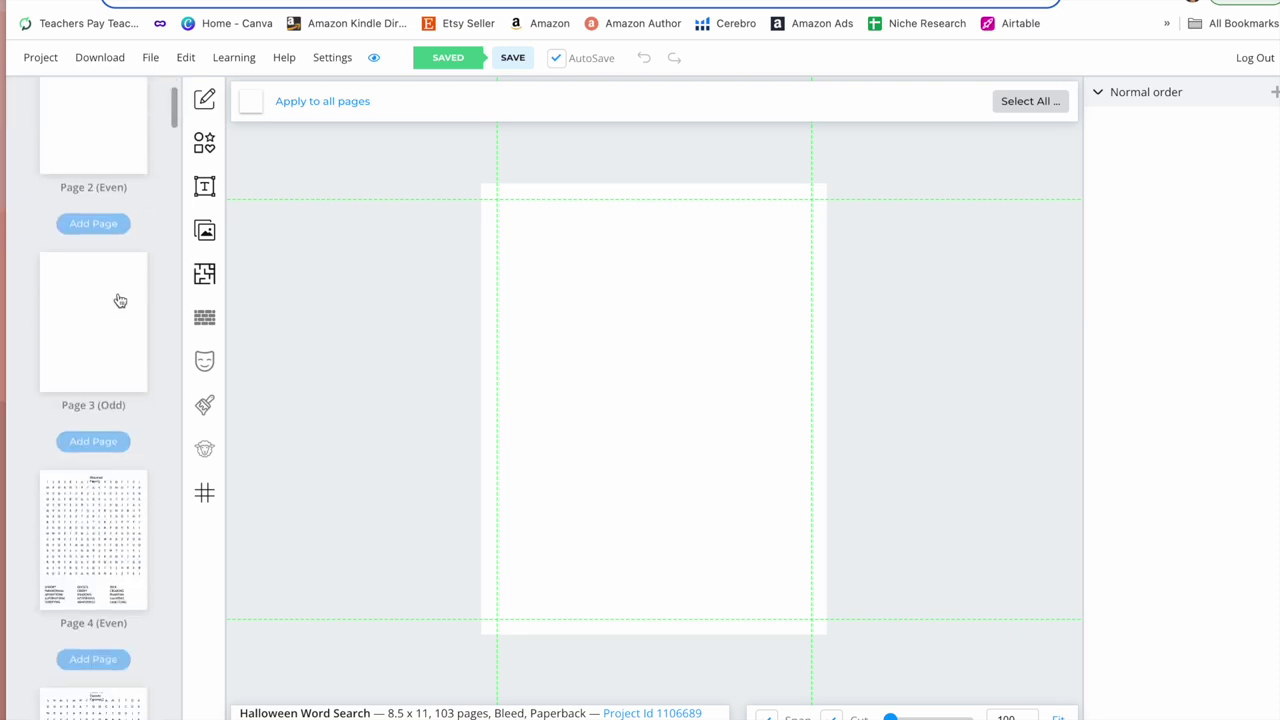
{"action": "scroll", "coordinate": [112, 350], "scroll_direction": "down", "scroll_amount": 2}
{"action": "left_click", "coordinate": [107, 360]}
{"action": "key", "text": "ctrl+Tab"}
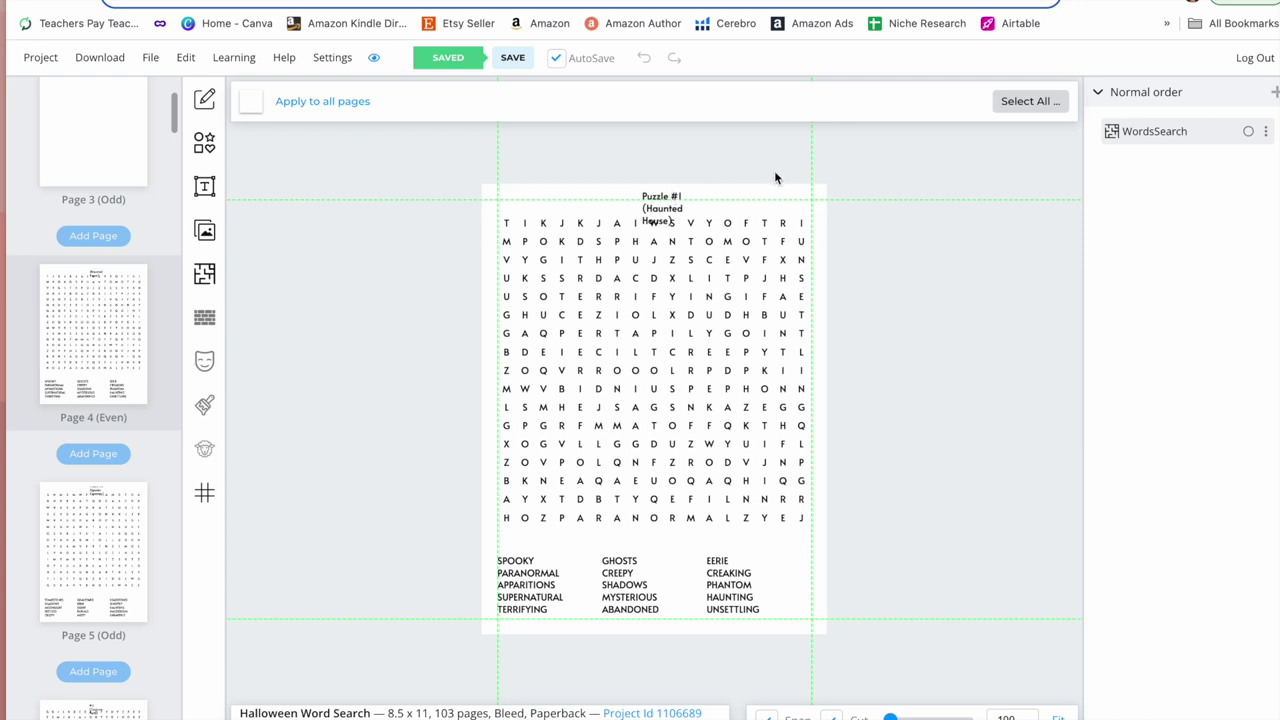
{"action": "right_click", "coordinate": [695, 270]}
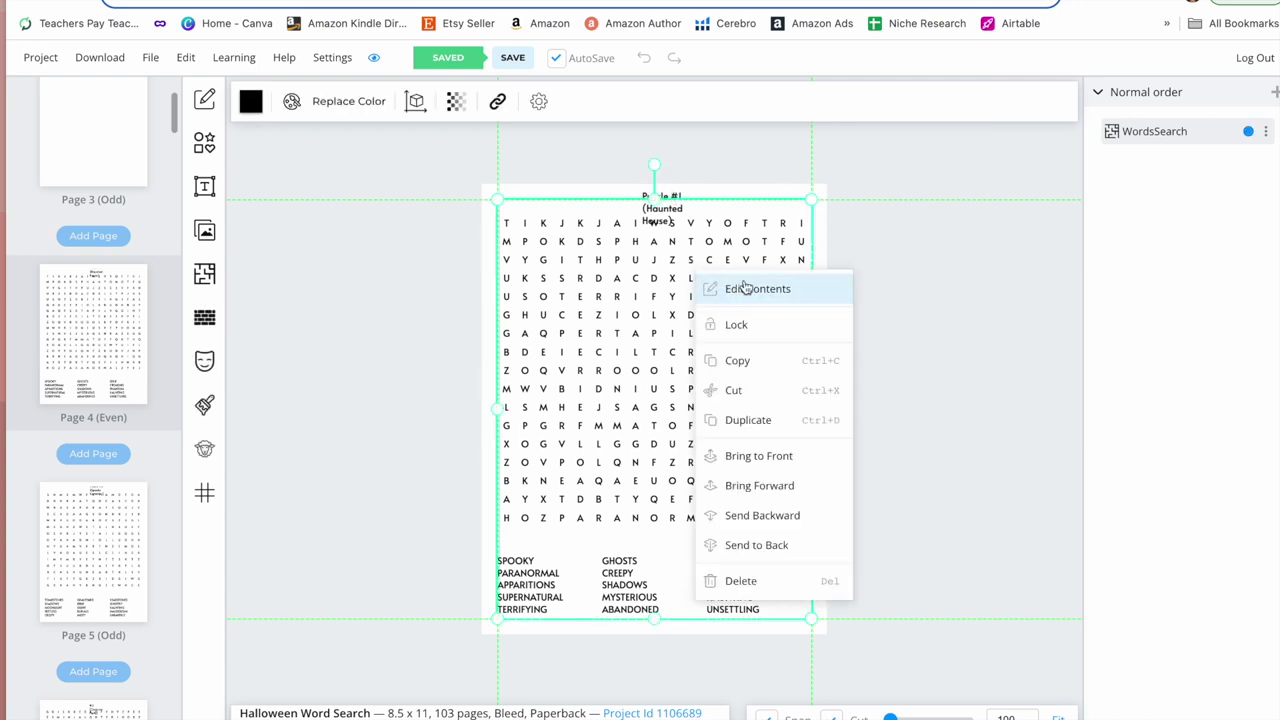
{"action": "left_click", "coordinate": [803, 294]}
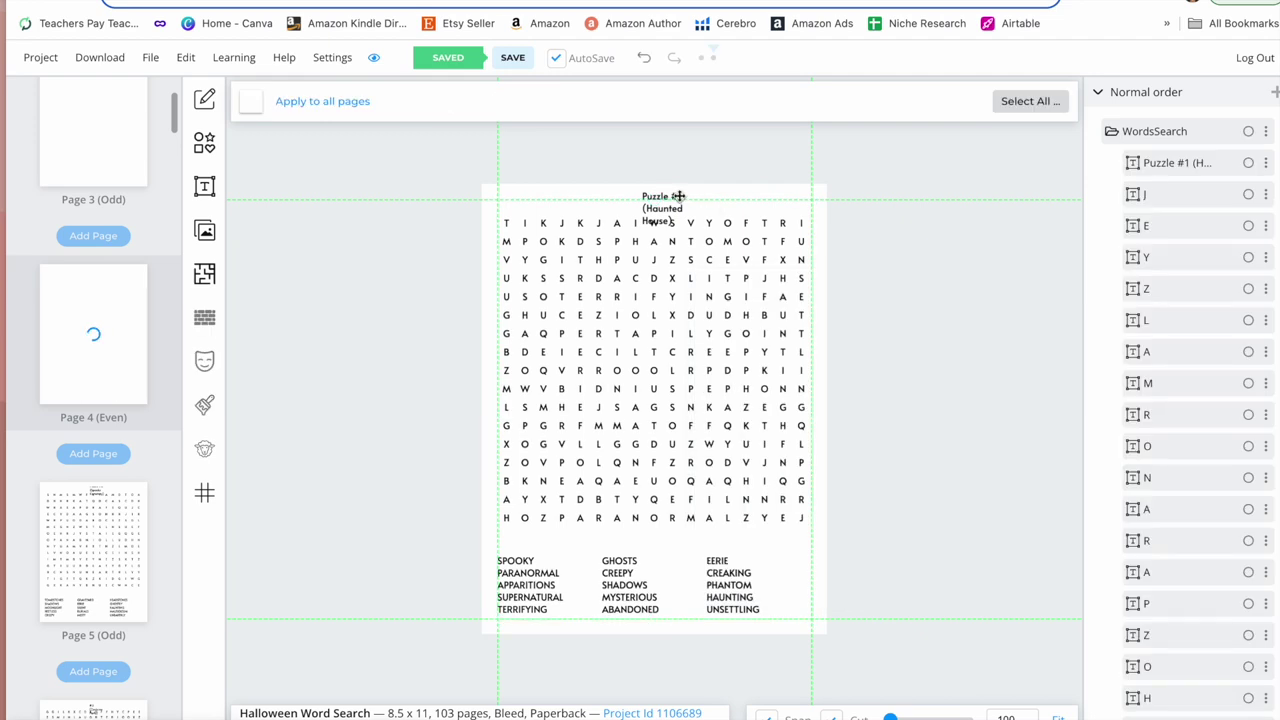
{"action": "left_click", "coordinate": [678, 196]}
{"action": "mouse_move", "coordinate": [640, 209]}
{"action": "left_mouse_down"}
{"action": "mouse_move", "coordinate": [562, 220]}
{"action": "mouse_move", "coordinate": [651, 210]}
{"action": "left_mouse_up"}
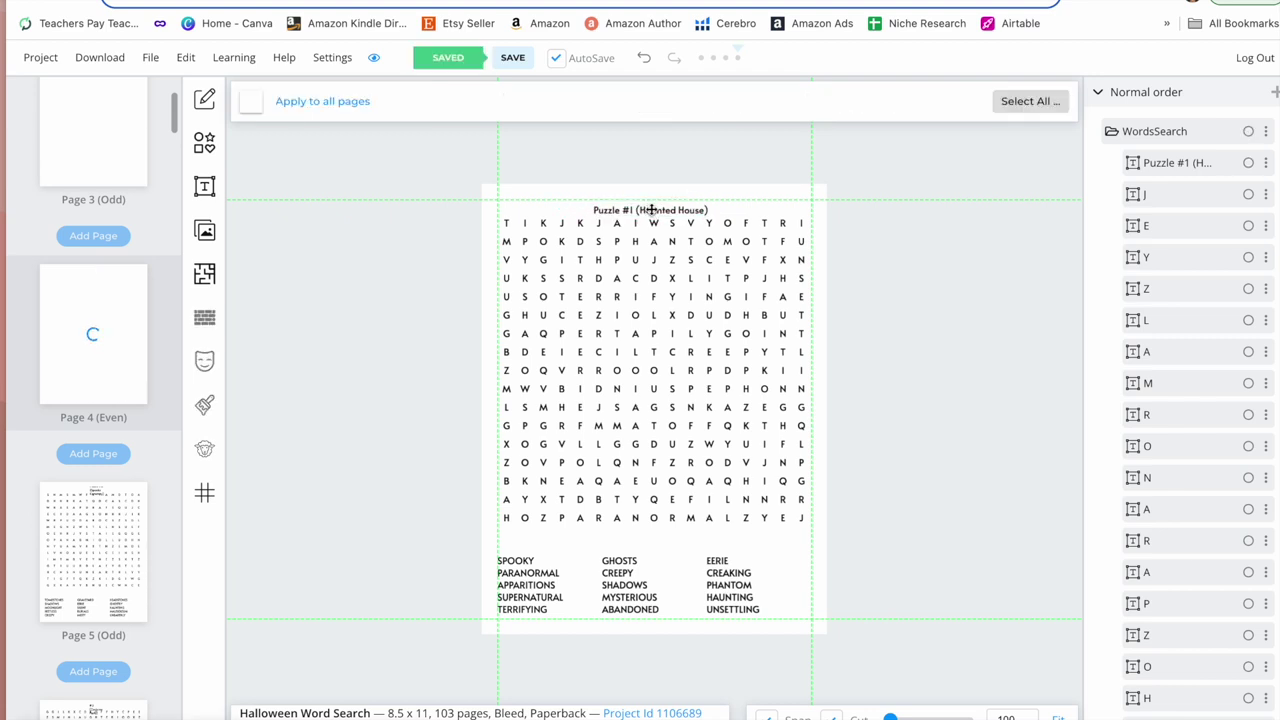
Center-align the word list on page 4 and move the letter grid down, clear of the title
{"action": "left_click_drag", "start_coordinate": [474, 540], "coordinate": [798, 626]}
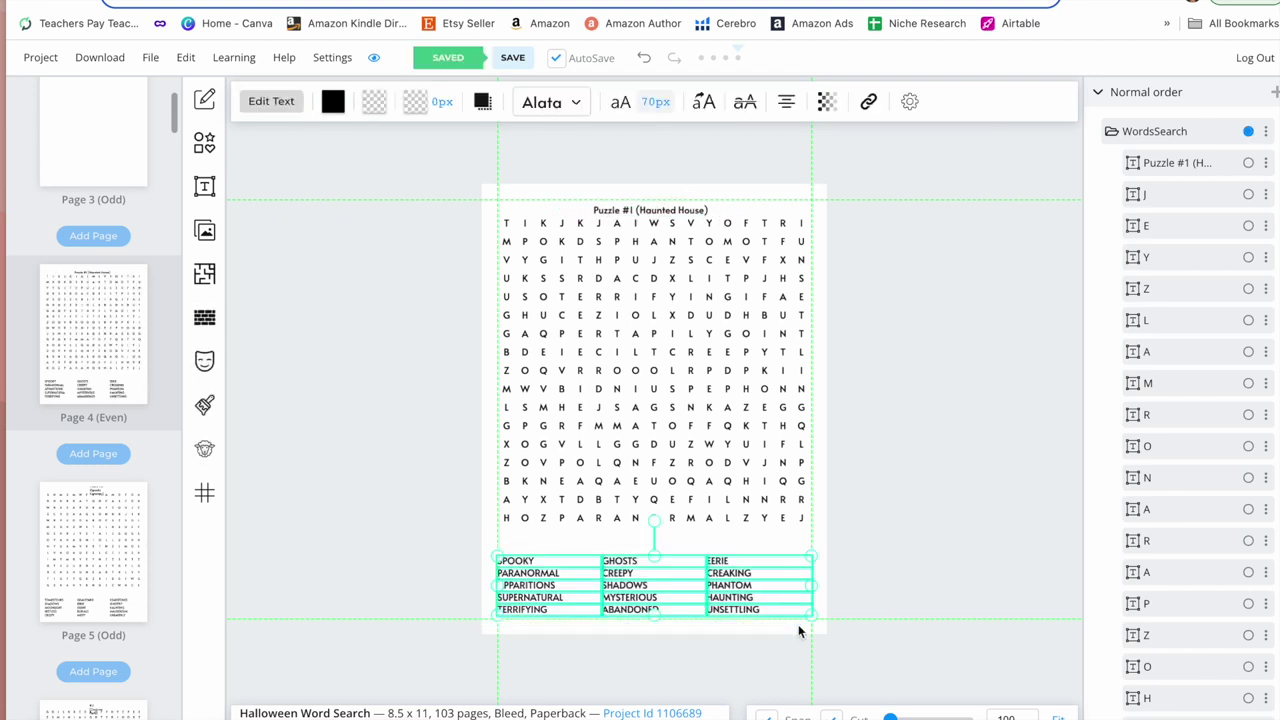
{"action": "left_click", "coordinate": [786, 101]}
{"action": "left_click", "coordinate": [848, 180]}
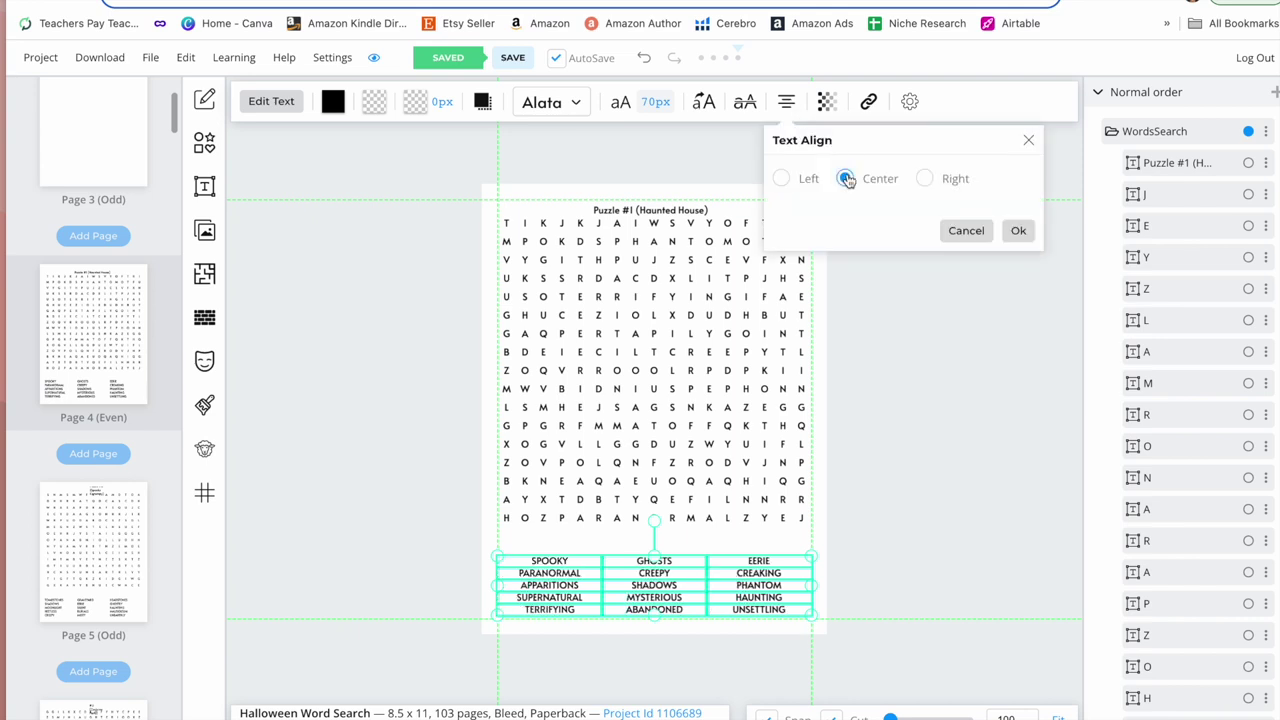
{"action": "left_click", "coordinate": [846, 610]}
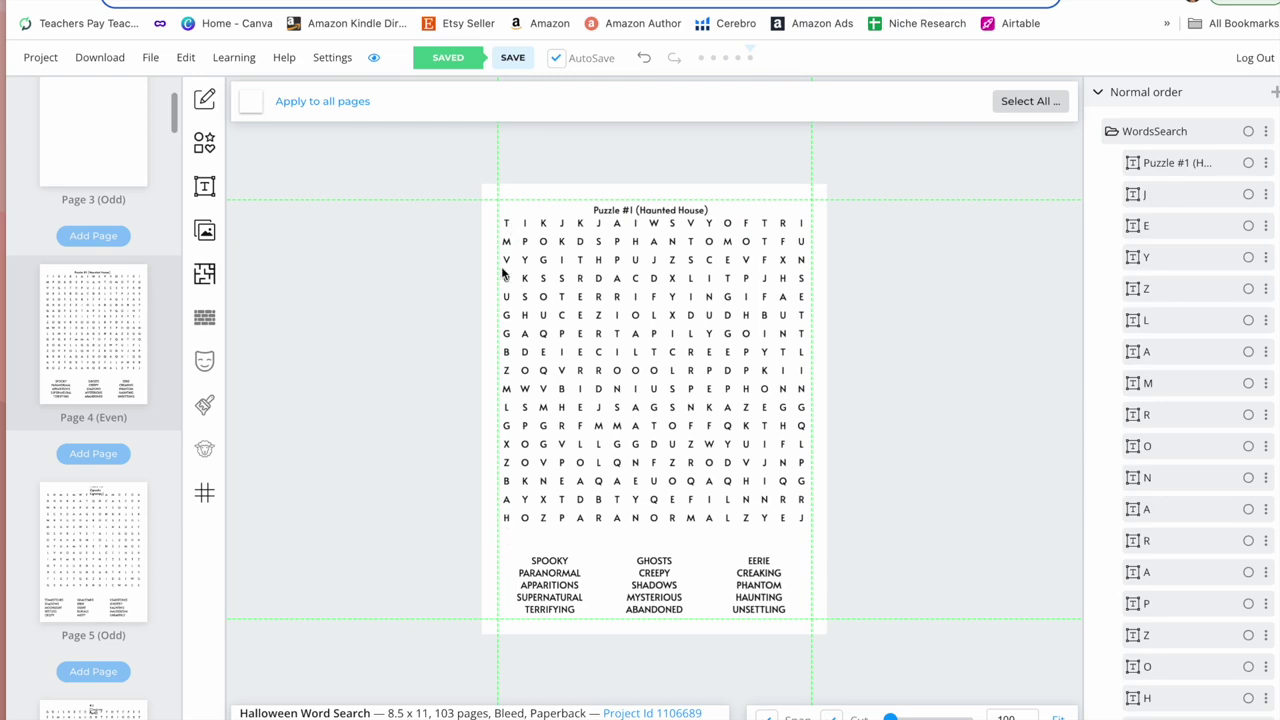
{"action": "left_click_drag", "start_coordinate": [484, 222], "coordinate": [828, 532]}
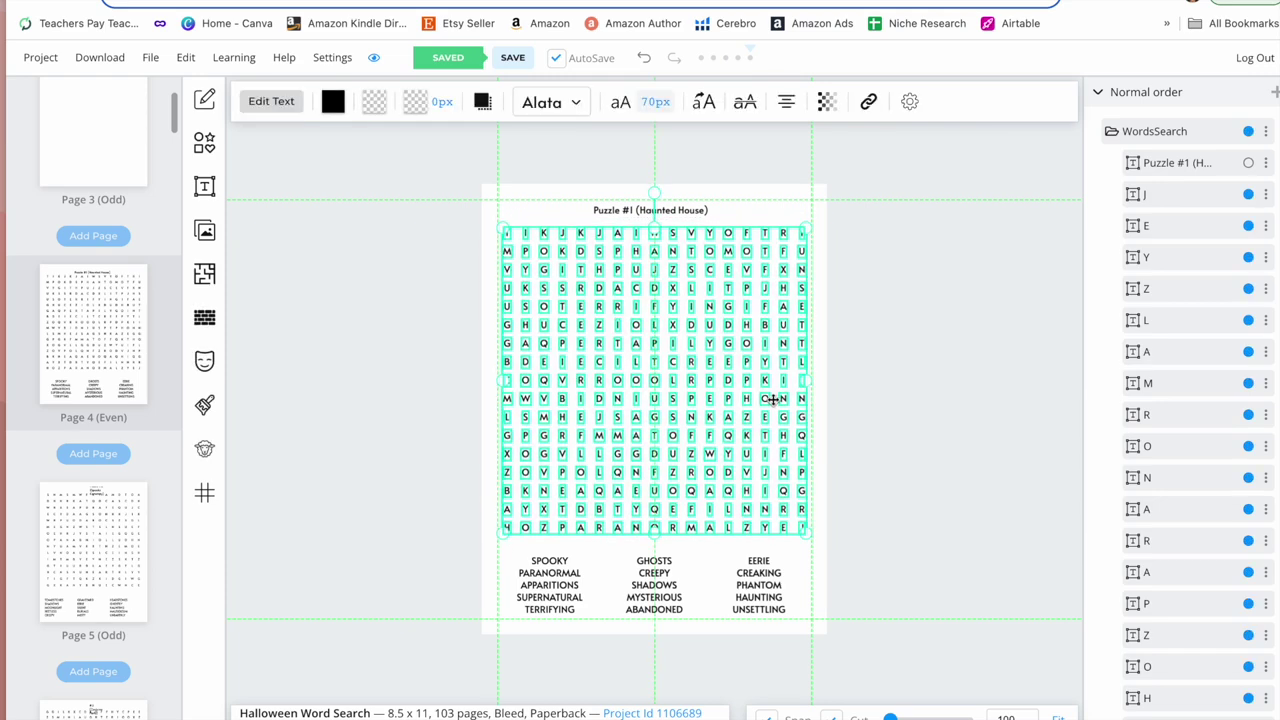
{"action": "left_click", "coordinate": [984, 643]}
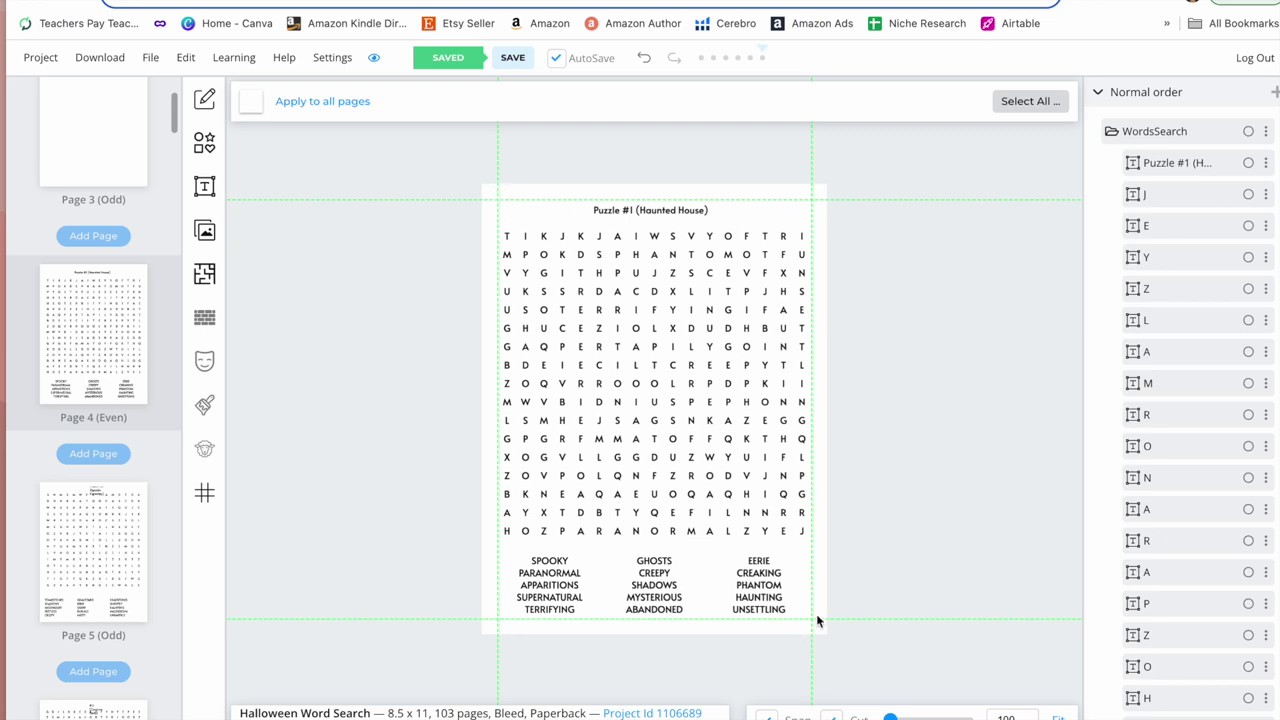
Add a rectangle to page 4 and stretch it to fill the whole area inside the margin guides
{"action": "left_click", "coordinate": [205, 143]}
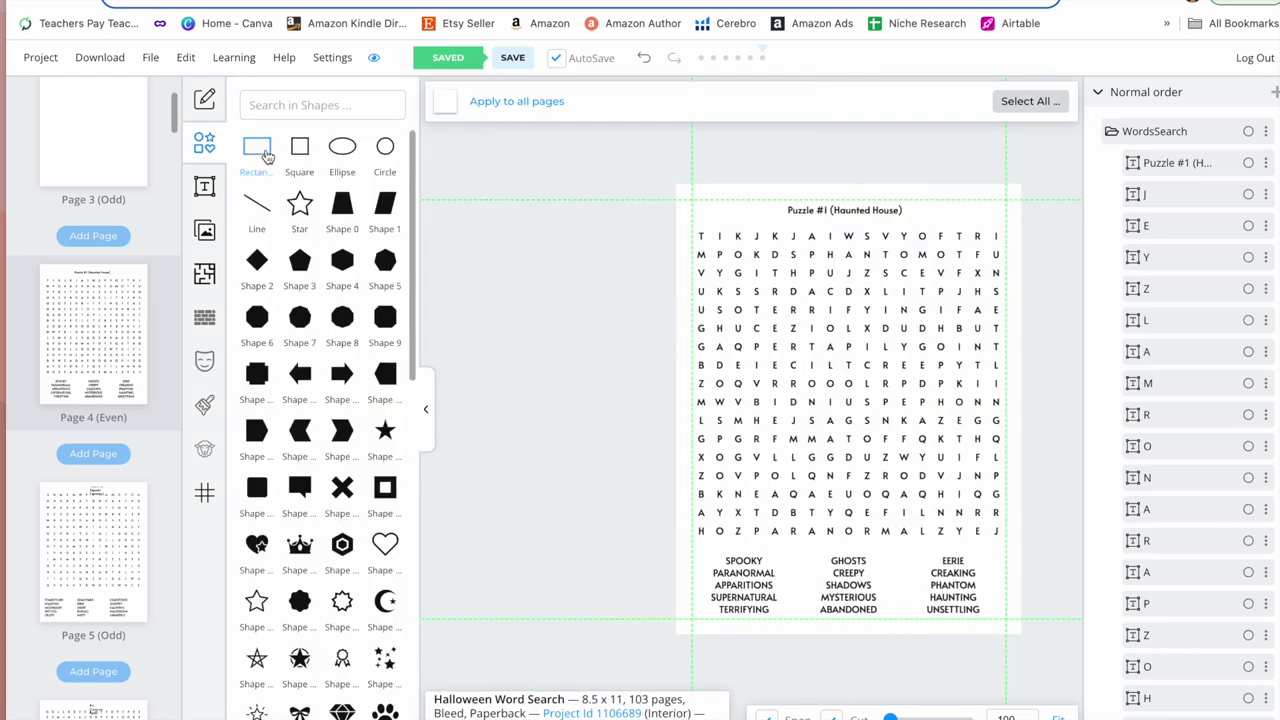
{"action": "left_click", "coordinate": [257, 148]}
{"action": "left_click_drag", "start_coordinate": [837, 388], "coordinate": [1002, 248]}
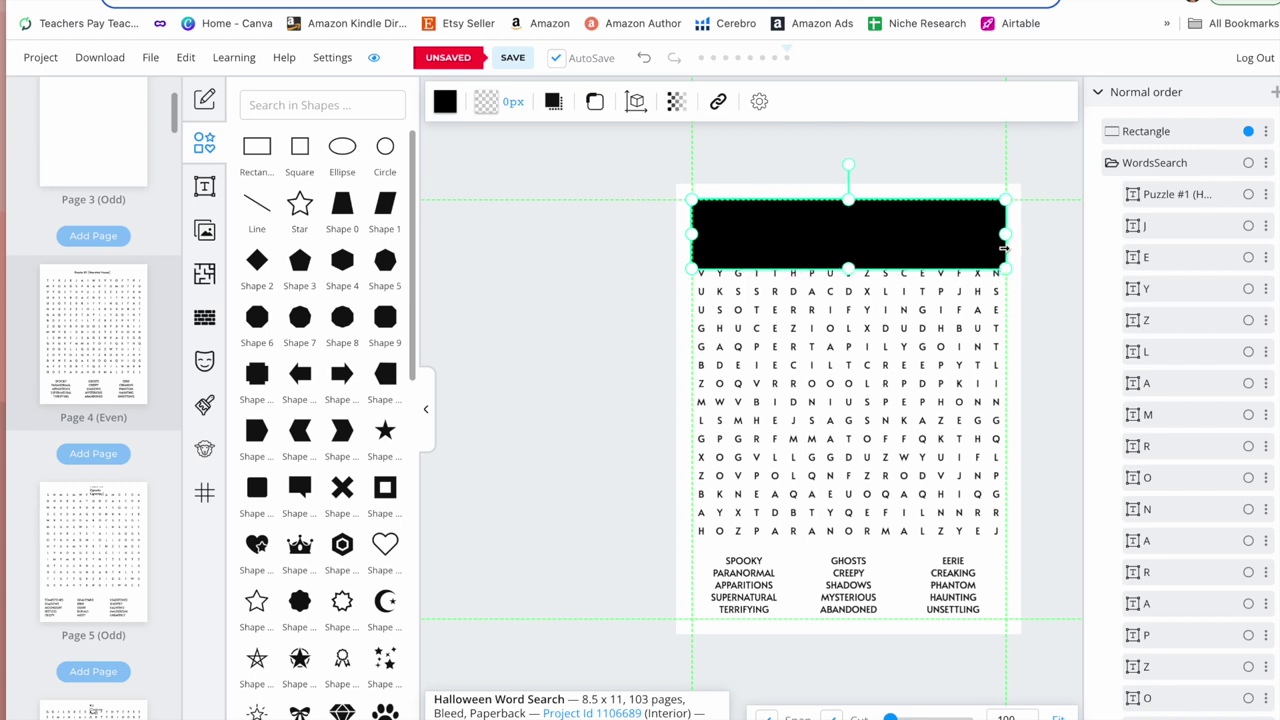
{"action": "left_click_drag", "start_coordinate": [850, 270], "coordinate": [848, 618]}
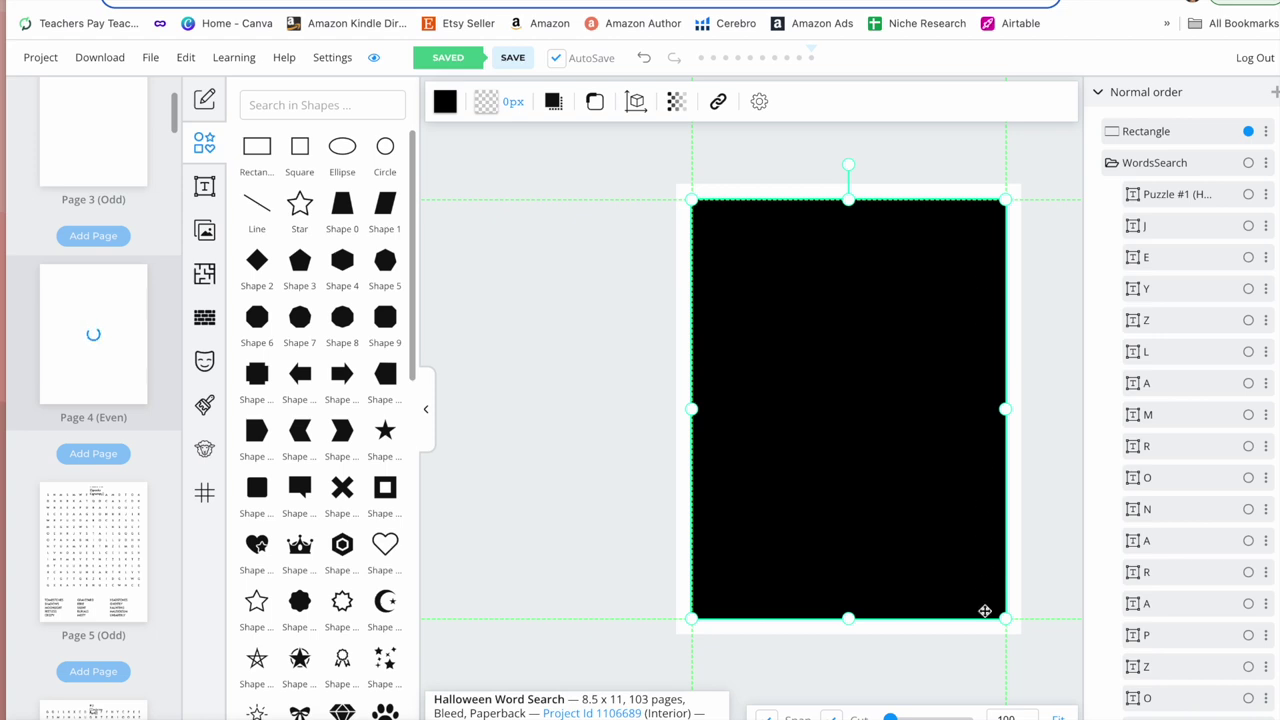
Give the rectangle a solid black 5 px stroke
{"action": "left_click", "coordinate": [486, 104]}
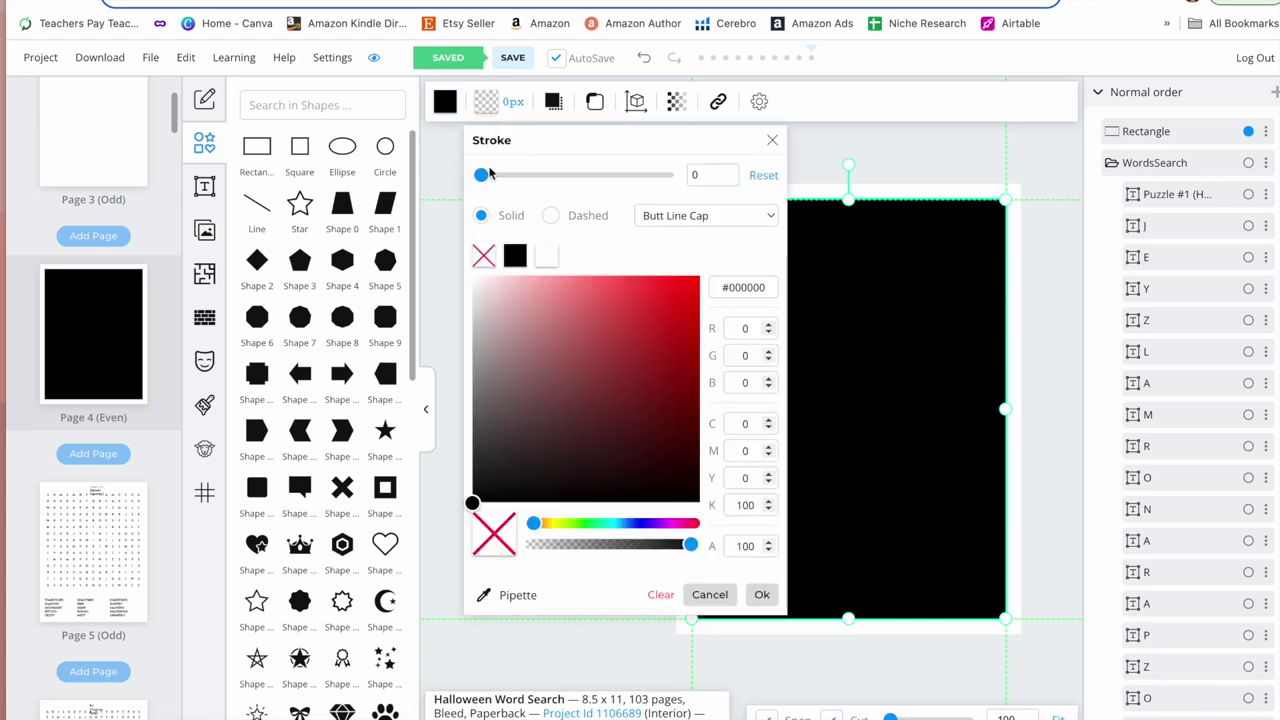
{"action": "left_click", "coordinate": [519, 260]}
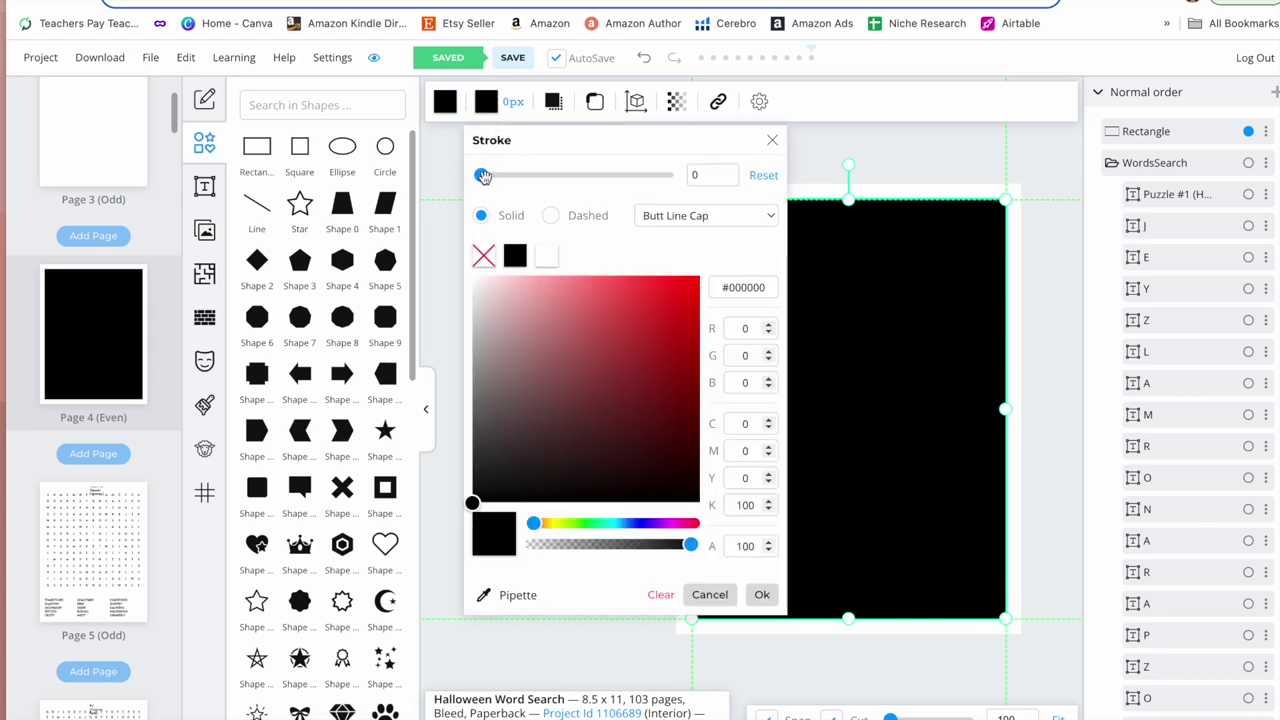
{"action": "left_click_drag", "start_coordinate": [485, 175], "coordinate": [492, 176]}
{"action": "key", "text": "Return"}
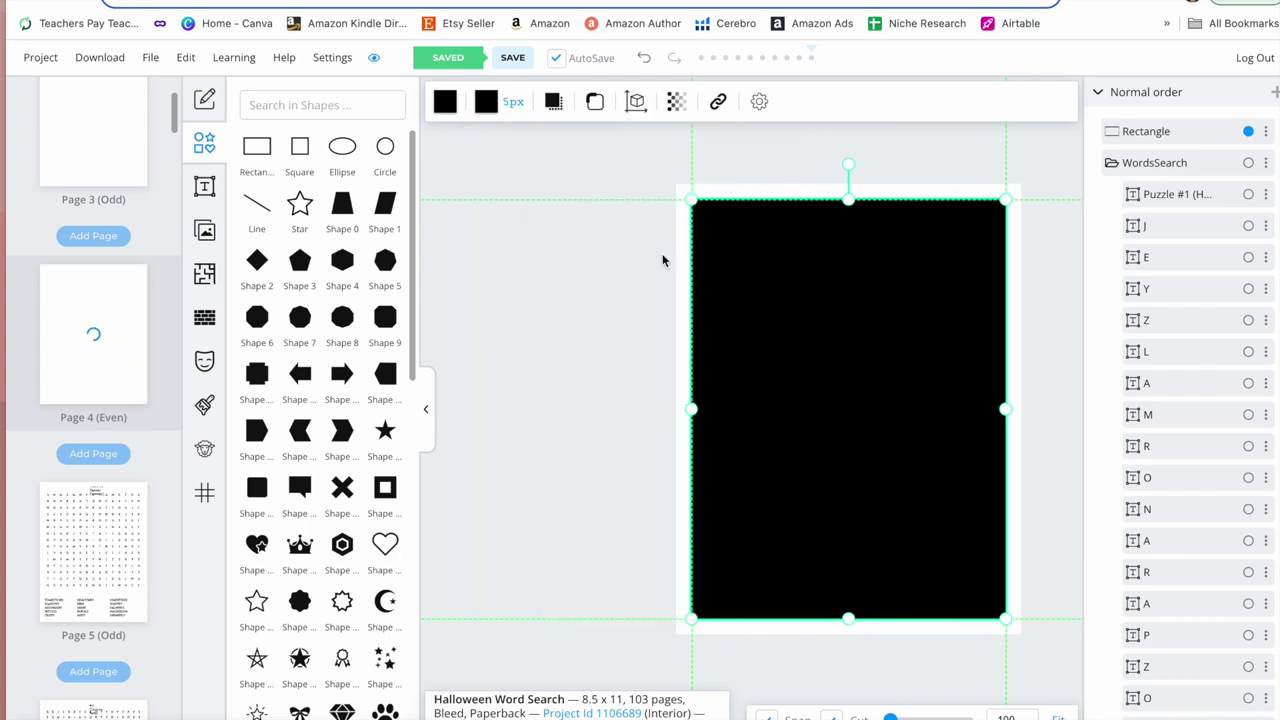
Fill the rectangle with white and send it to the back behind the puzzle
{"action": "left_click", "coordinate": [445, 105]}
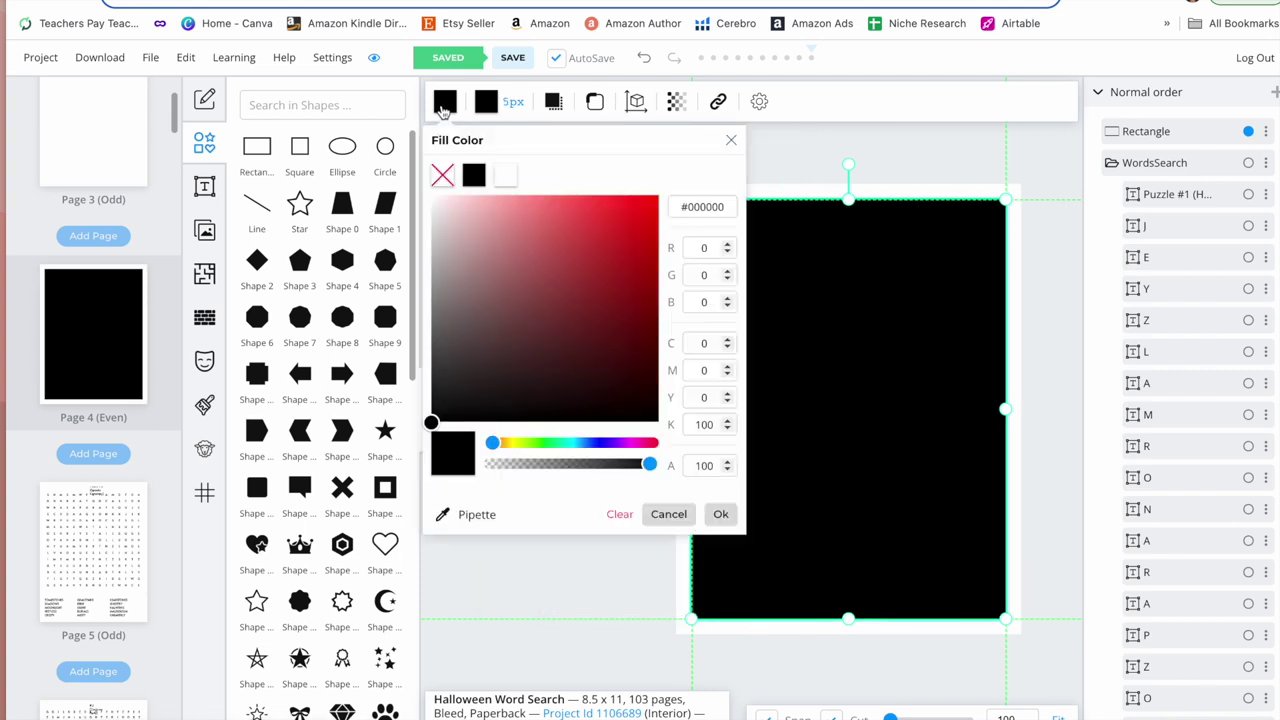
{"action": "left_click", "coordinate": [506, 183]}
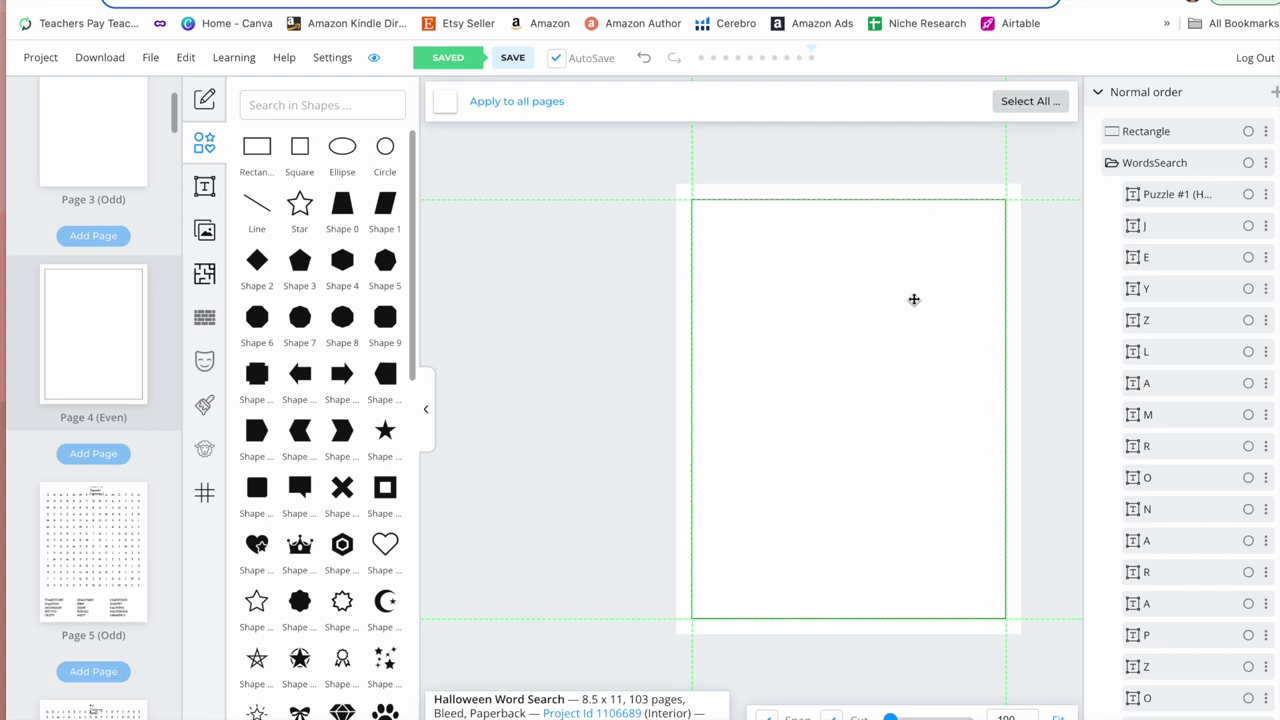
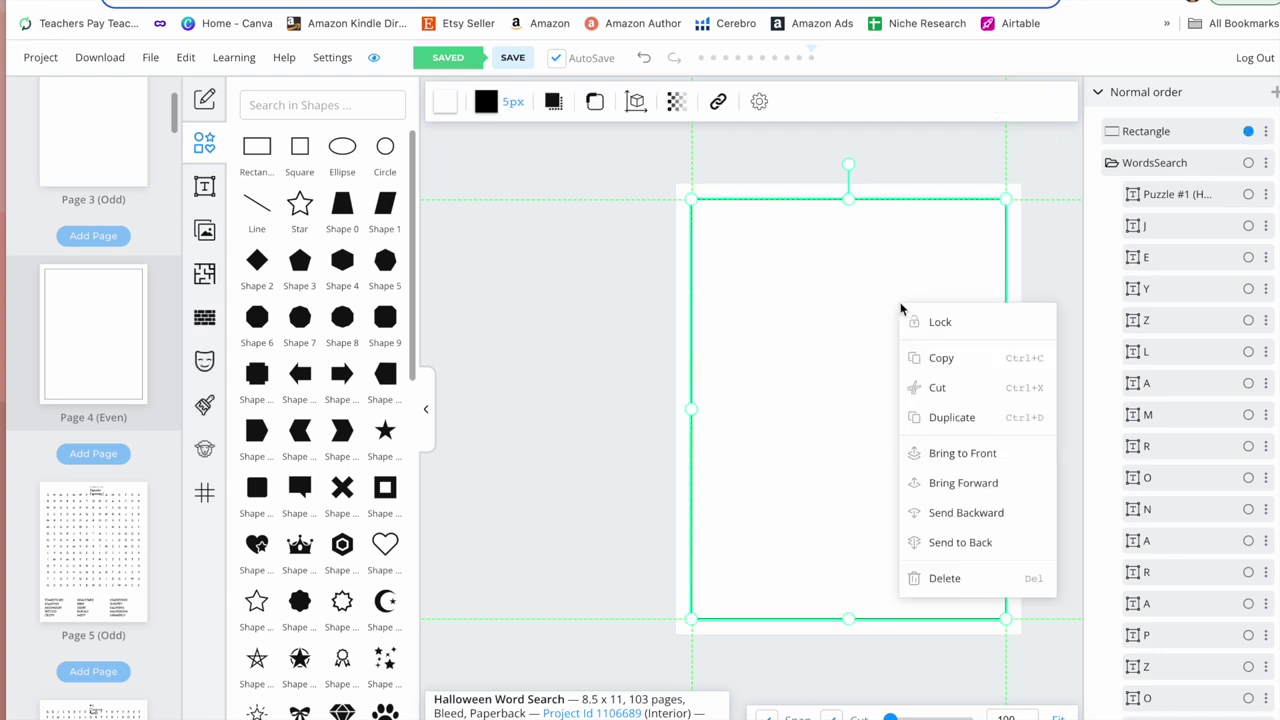
{"action": "left_click", "coordinate": [972, 541]}
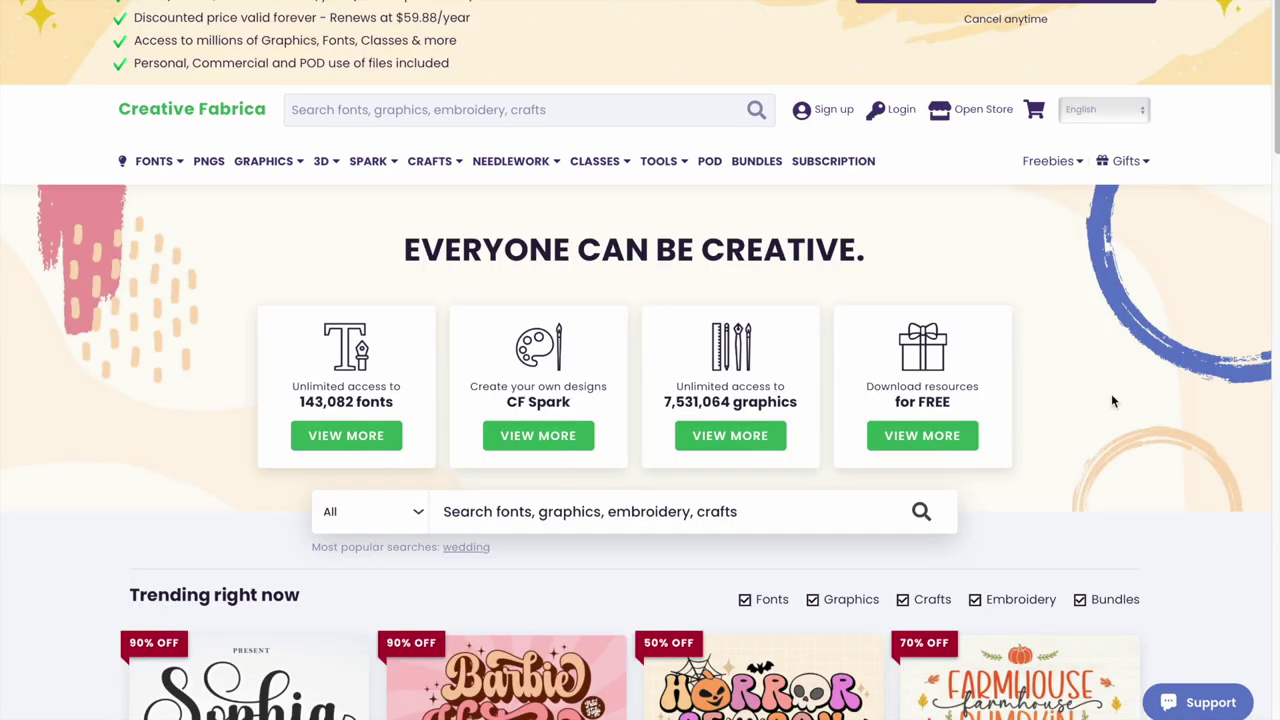
Switch to Creative Fabrica and browse its trending designs and the Halloween seamless digital paper results
{"action": "scroll", "coordinate": [1111, 400], "scroll_direction": "down", "scroll_amount": 6}
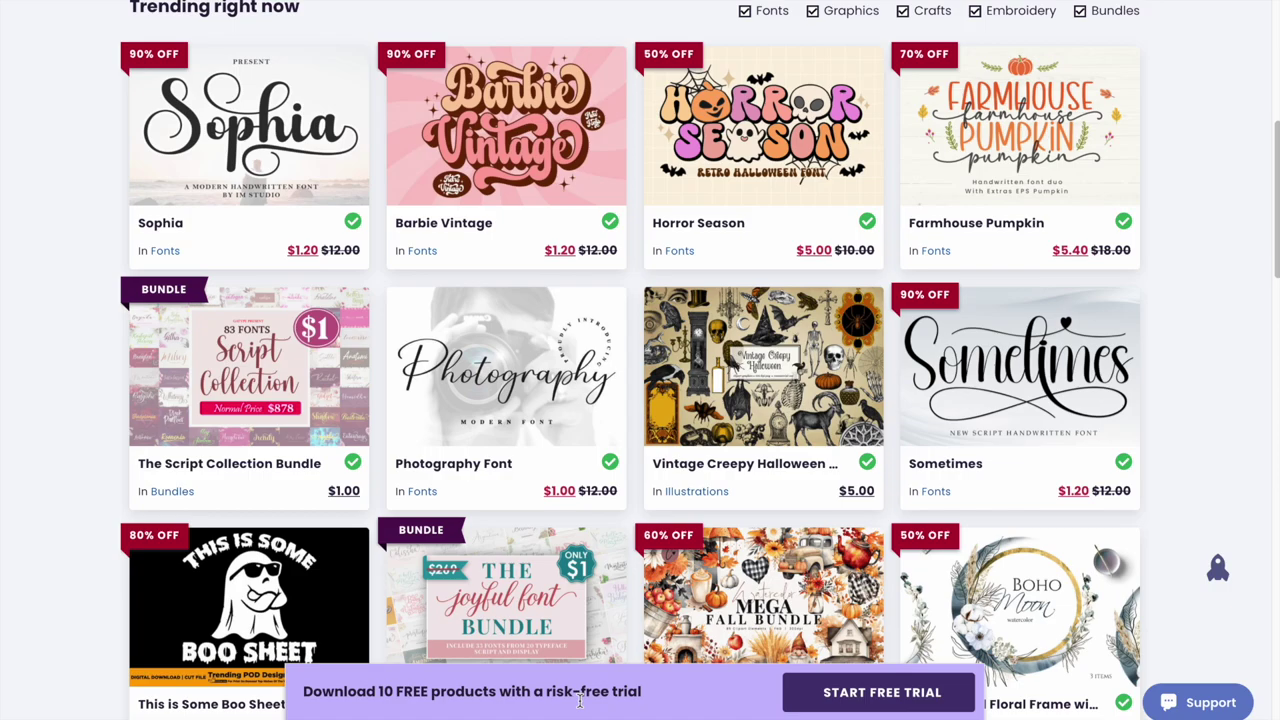
{"action": "scroll", "coordinate": [579, 702], "scroll_direction": "up", "scroll_amount": 6}
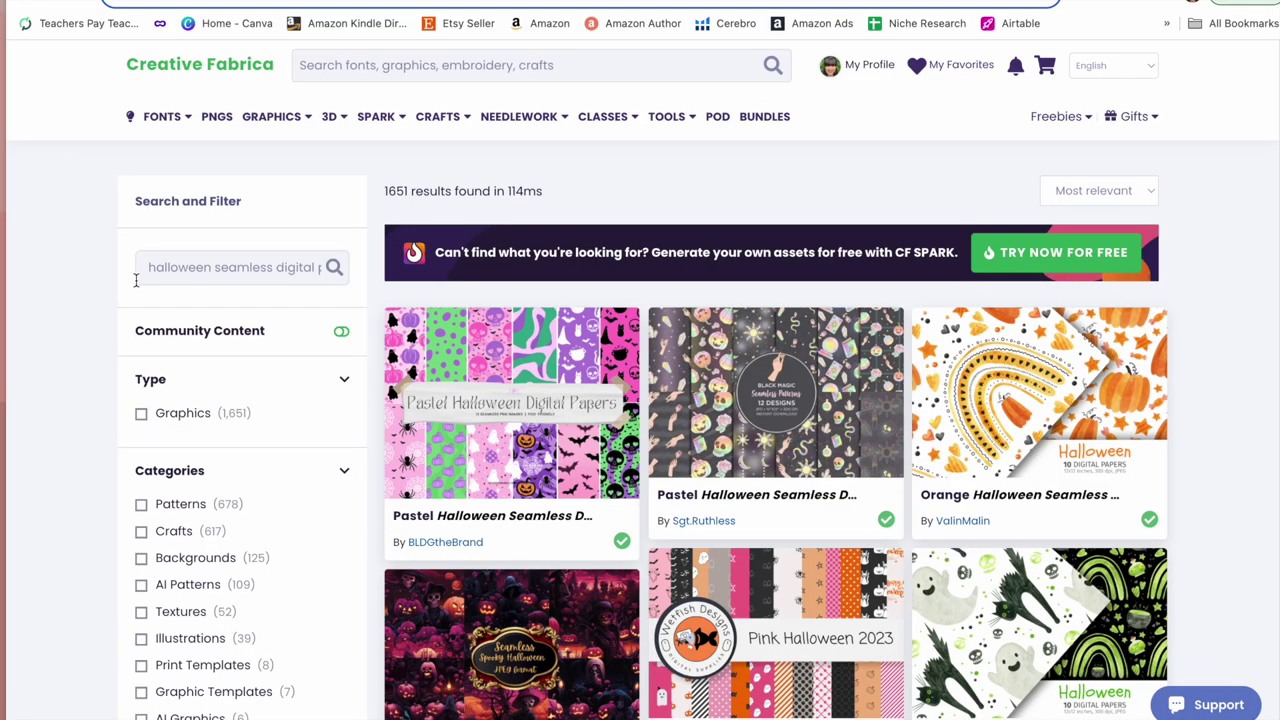
{"action": "scroll", "coordinate": [291, 490], "scroll_direction": "down", "scroll_amount": 5}
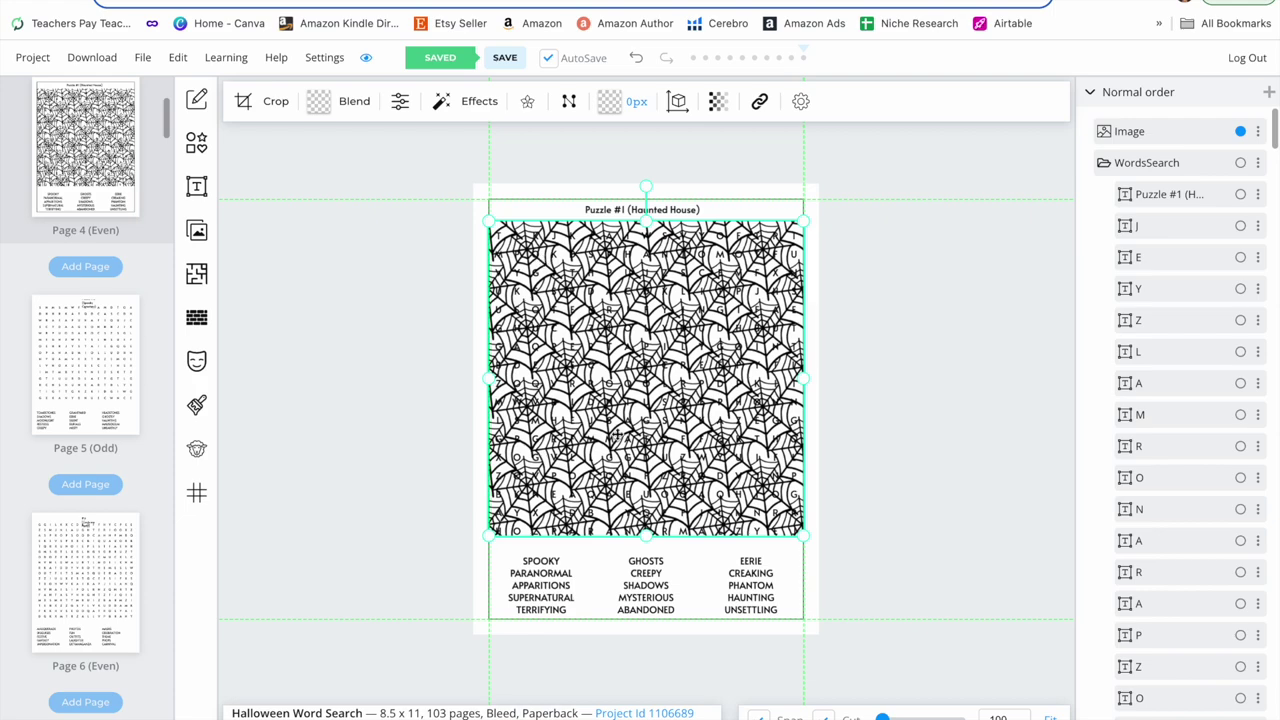
In BookBolt Studio, enlarge the spider web pattern image to cover all of page 4 and send it to the back
{"action": "left_click_drag", "start_coordinate": [616, 435], "coordinate": [695, 334]}
{"action": "double_click", "coordinate": [693, 337]}
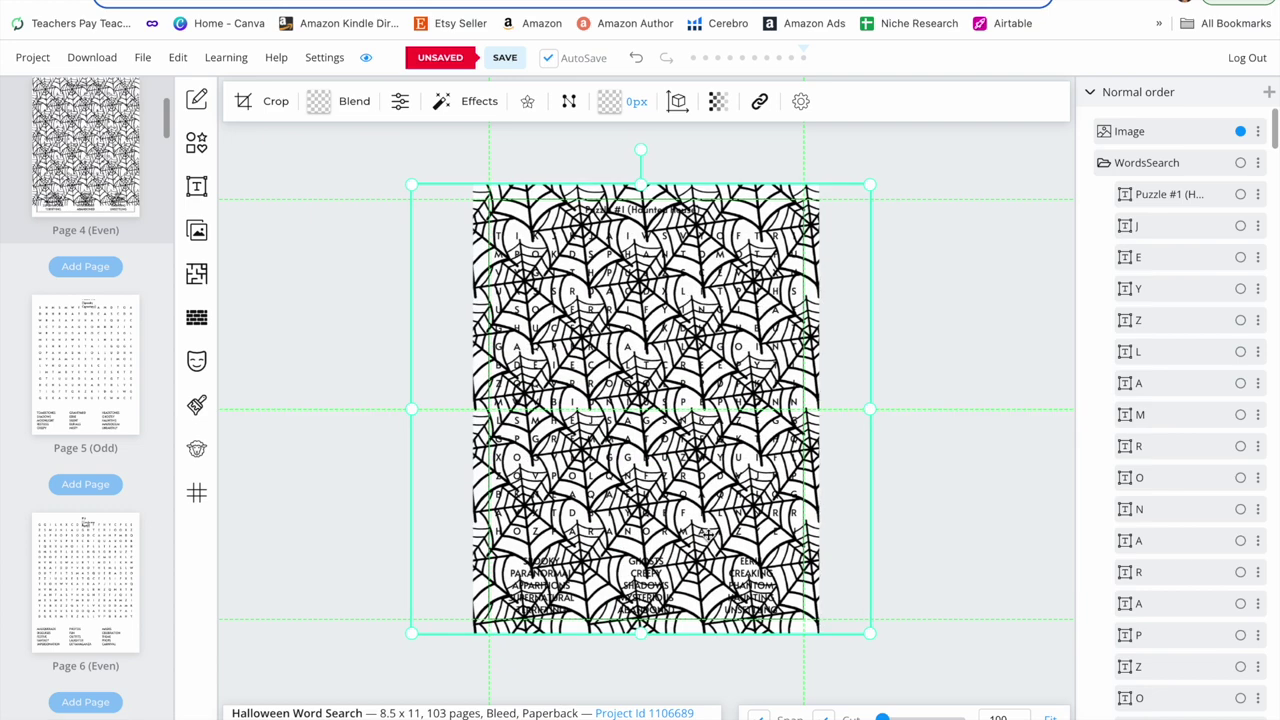
{"action": "right_click", "coordinate": [712, 370]}
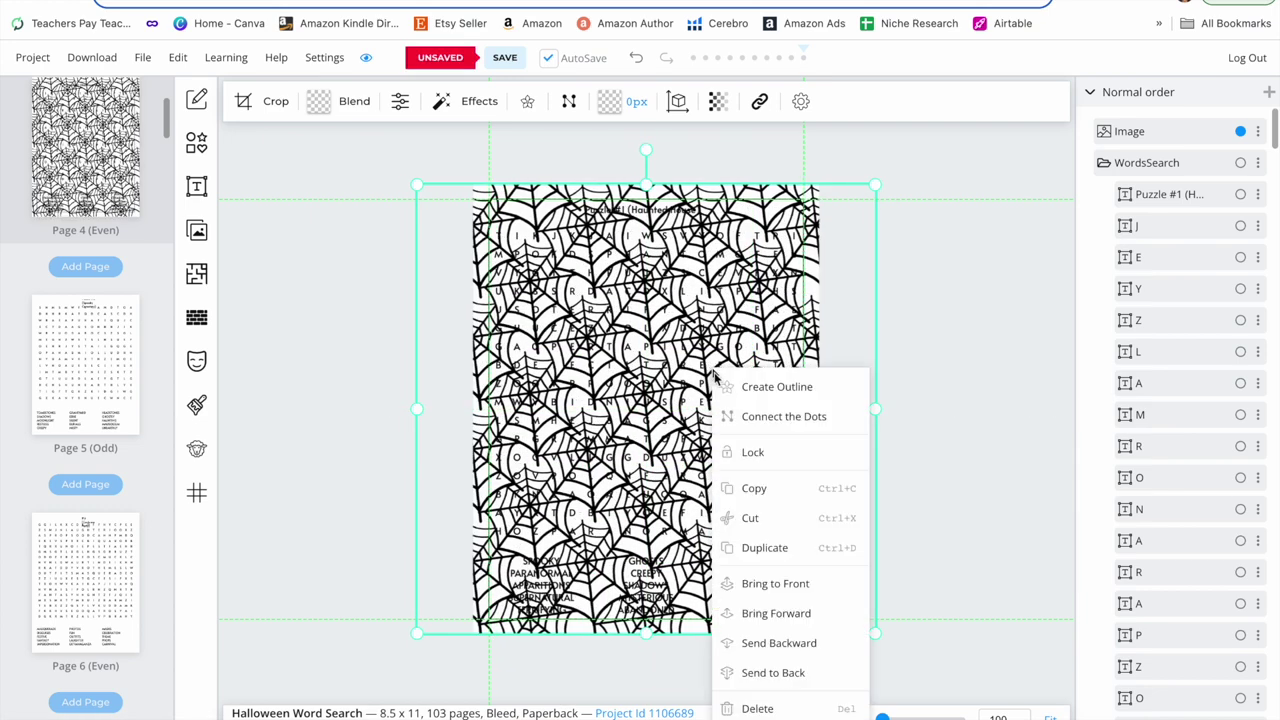
{"action": "left_click", "coordinate": [826, 674]}
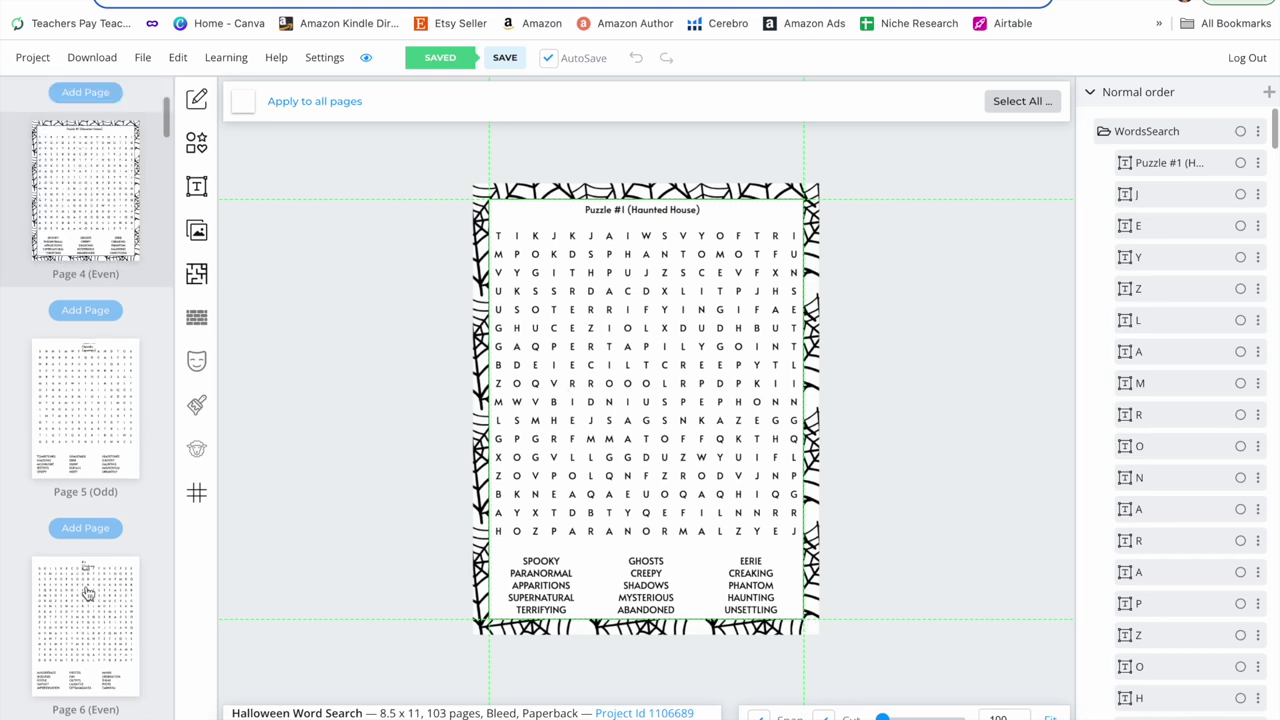
Make the solution contents on page 8 editable and widen the Puzzle #1 (Haunted House) title onto a single line
{"action": "scroll", "coordinate": [88, 594], "scroll_direction": "down", "scroll_amount": 8}
{"action": "left_click", "coordinate": [123, 177]}
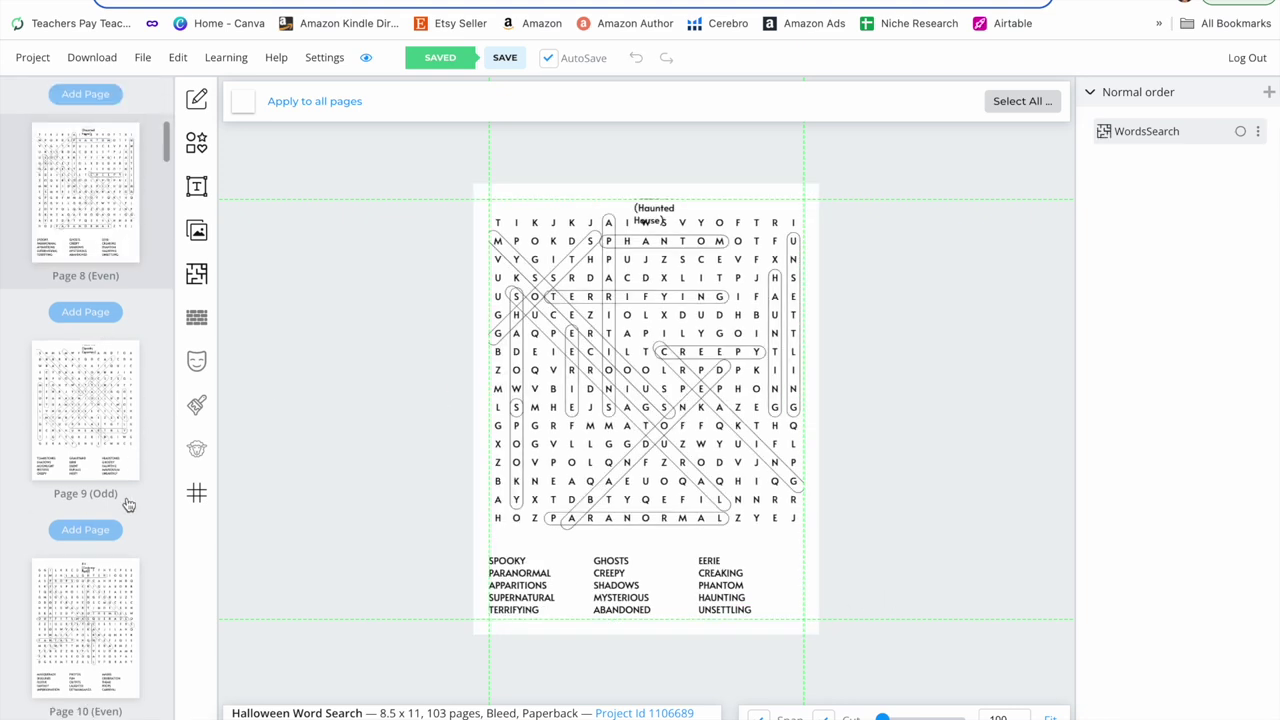
{"action": "right_click", "coordinate": [617, 290]}
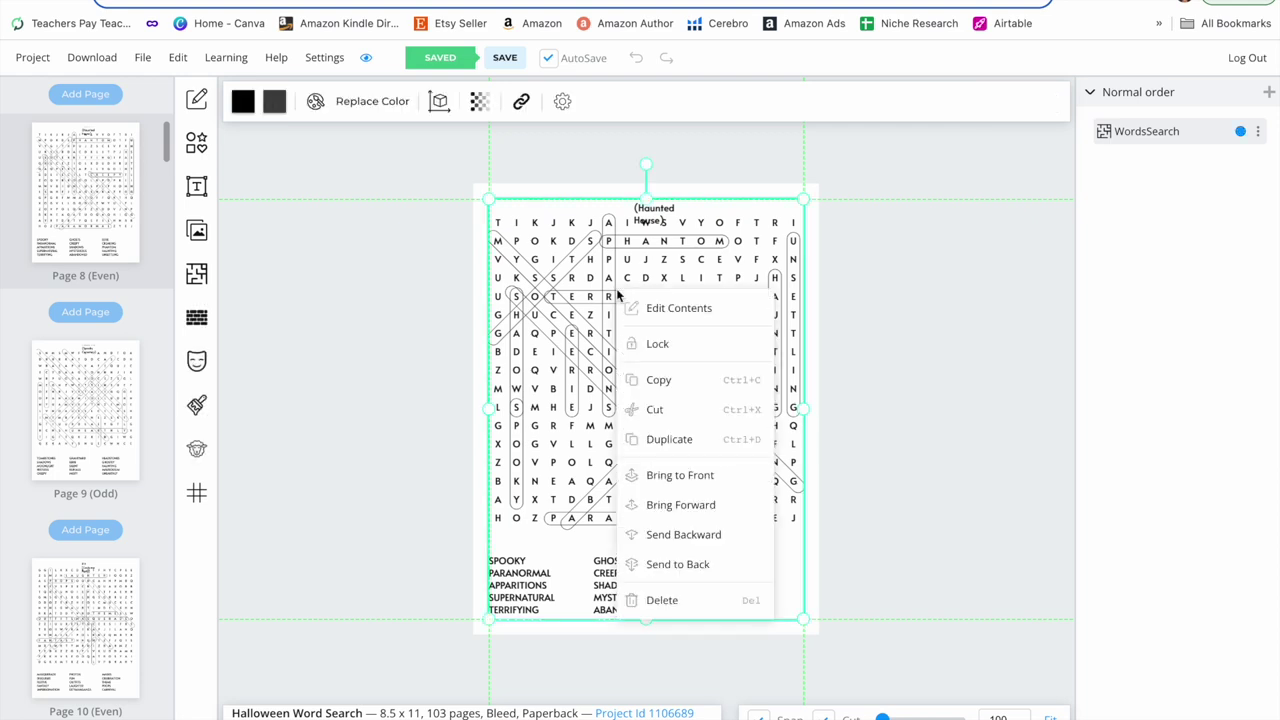
{"action": "left_click", "coordinate": [680, 308]}
{"action": "left_click", "coordinate": [669, 218]}
{"action": "left_click_drag", "start_coordinate": [634, 208], "coordinate": [560, 207]}
Center-align the word list on page 8 and move the solution grid with its markings slightly down from the title
{"action": "left_click", "coordinate": [778, 101]}
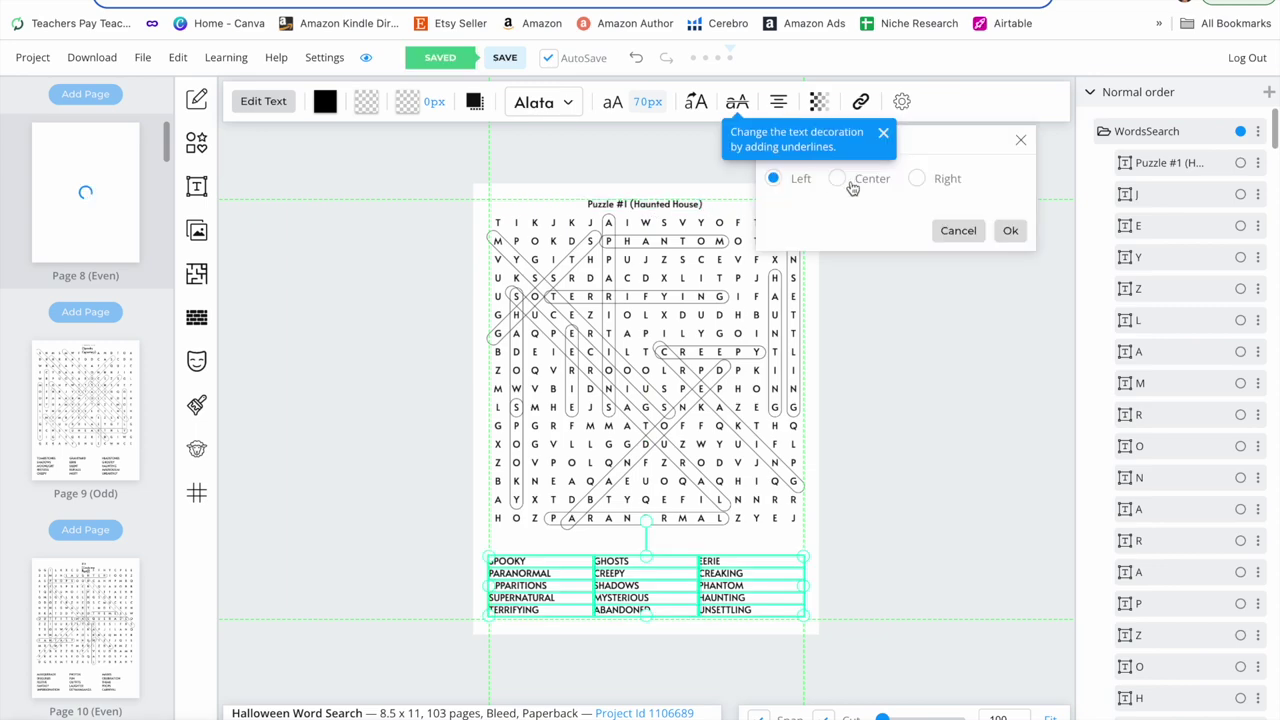
{"action": "left_click_drag", "start_coordinate": [470, 207], "coordinate": [826, 545]}
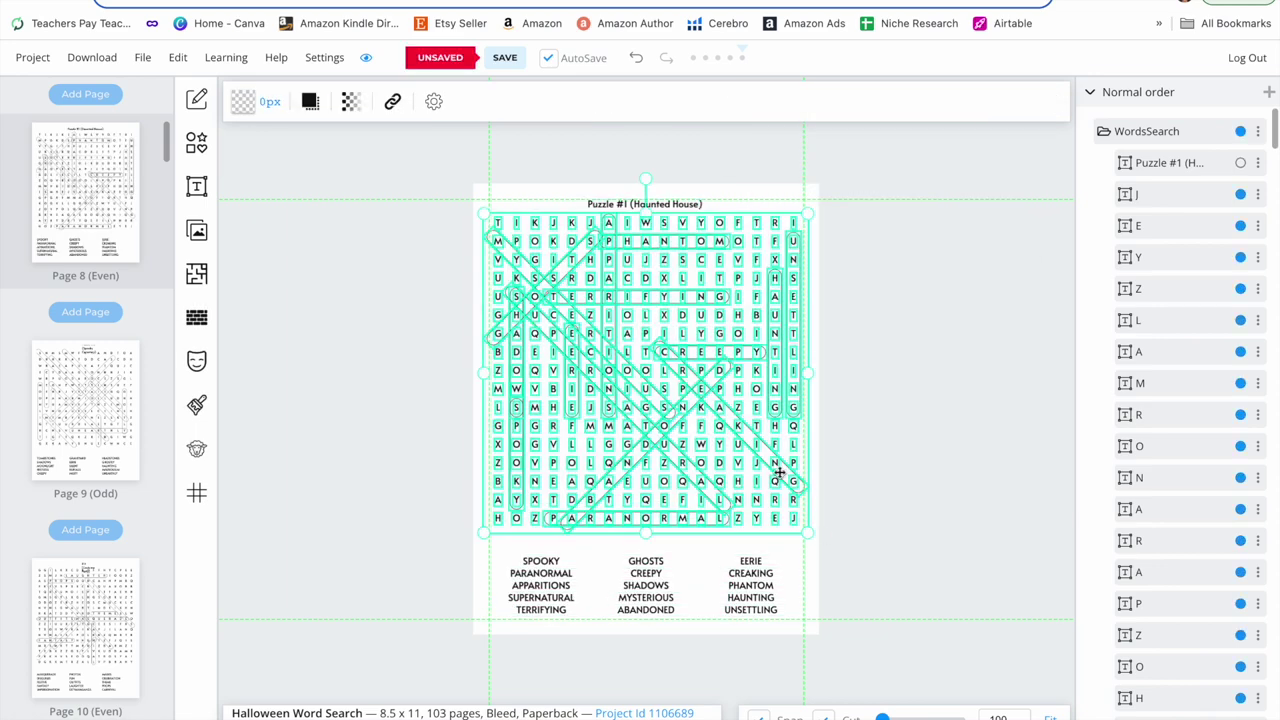
{"action": "left_click_drag", "start_coordinate": [729, 371], "coordinate": [730, 387]}
Group all the Puzzle #1 (Haunted House) solution contents on page 8 and shrink the group into the page's upper-left quarter
{"action": "left_click_drag", "start_coordinate": [837, 649], "coordinate": [469, 163]}
{"action": "right_click", "coordinate": [675, 298]}
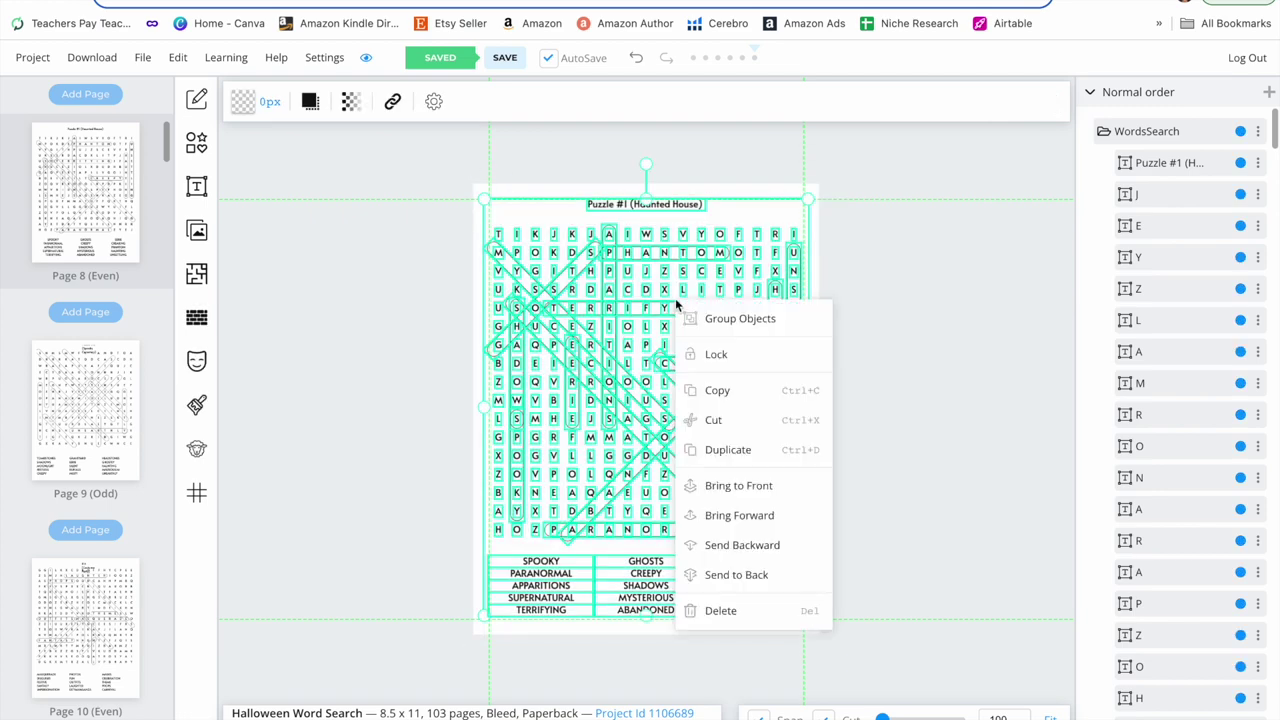
{"action": "left_click", "coordinate": [794, 332]}
{"action": "left_click_drag", "start_coordinate": [812, 622], "coordinate": [645, 410]}
Put page 9's Puzzle #2 (Spooky Cemetery) title on one line, center its word list, and cut the grouped solution from the page
{"action": "left_click", "coordinate": [101, 436]}
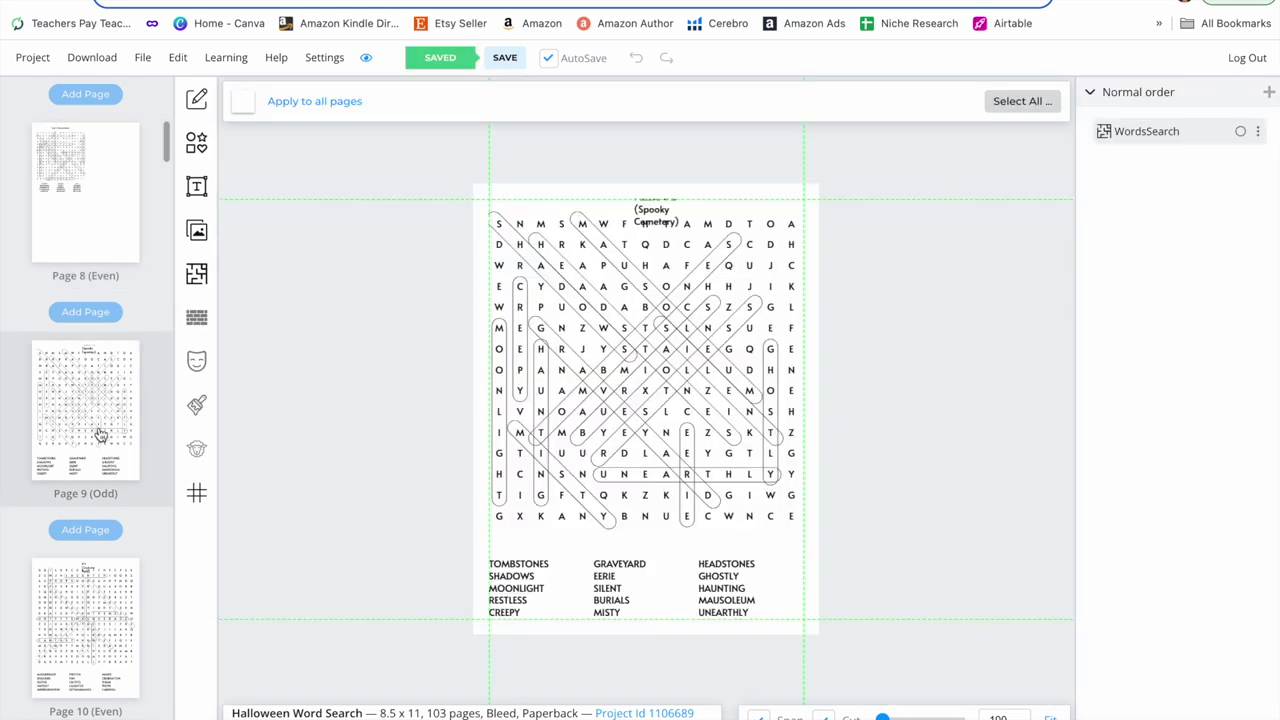
{"action": "left_click", "coordinate": [642, 205]}
{"action": "key", "text": "ctrl+z"}
{"action": "right_click", "coordinate": [767, 347]}
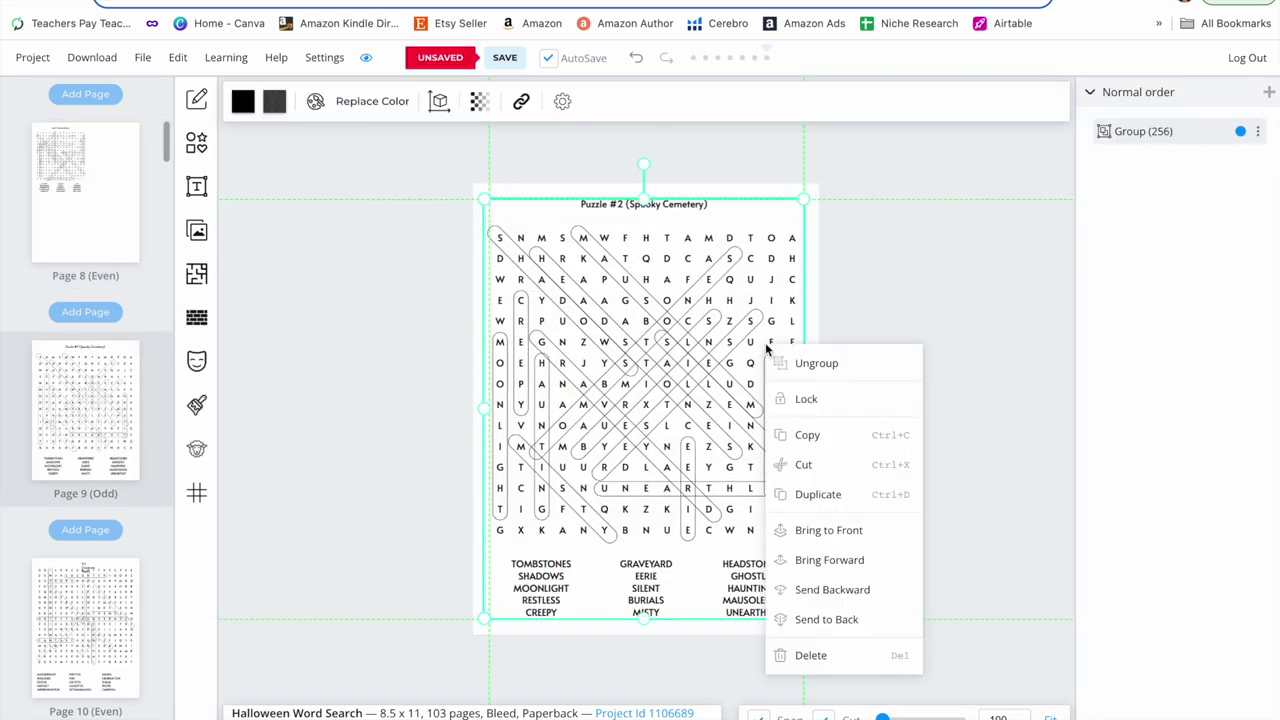
{"action": "left_click", "coordinate": [815, 465]}
Paste the Puzzle #2 solution onto page 8, shrink it and place it beside the Puzzle #1 solution
{"action": "right_click", "coordinate": [708, 268]}
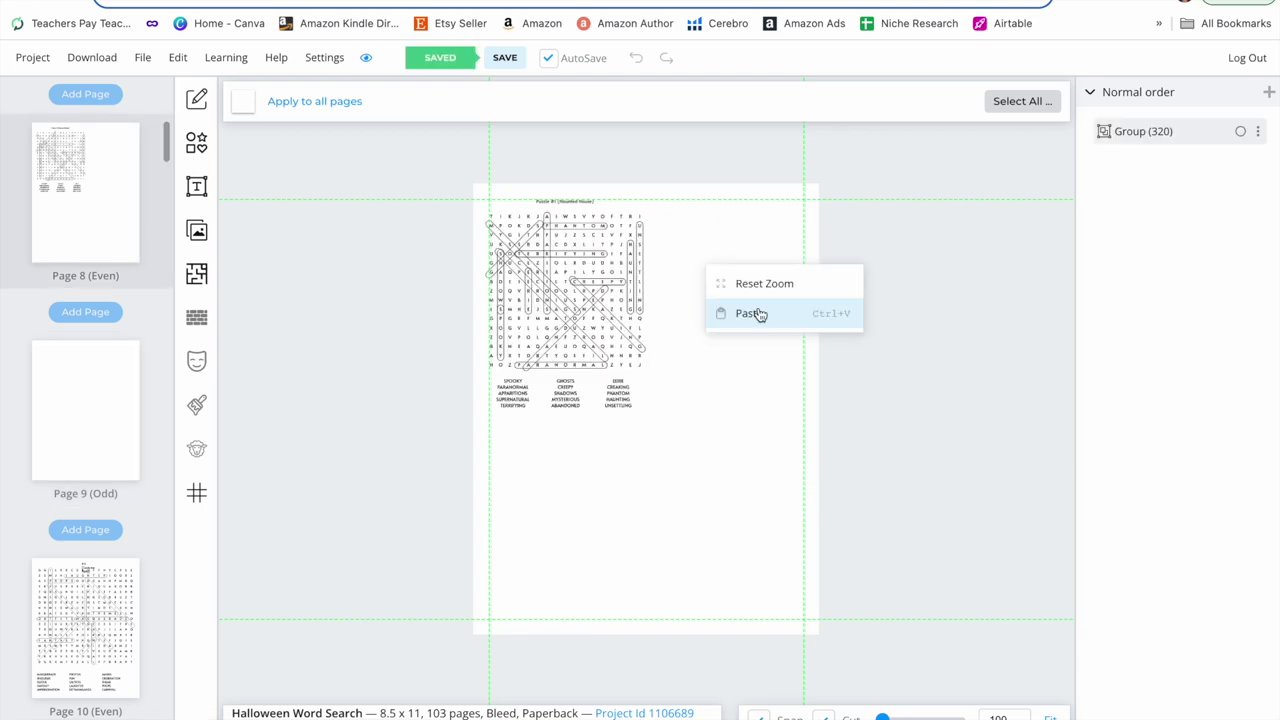
{"action": "left_click", "coordinate": [758, 314]}
{"action": "left_click_drag", "start_coordinate": [686, 380], "coordinate": [640, 420]}
{"action": "left_click_drag", "start_coordinate": [560, 515], "coordinate": [725, 290]}
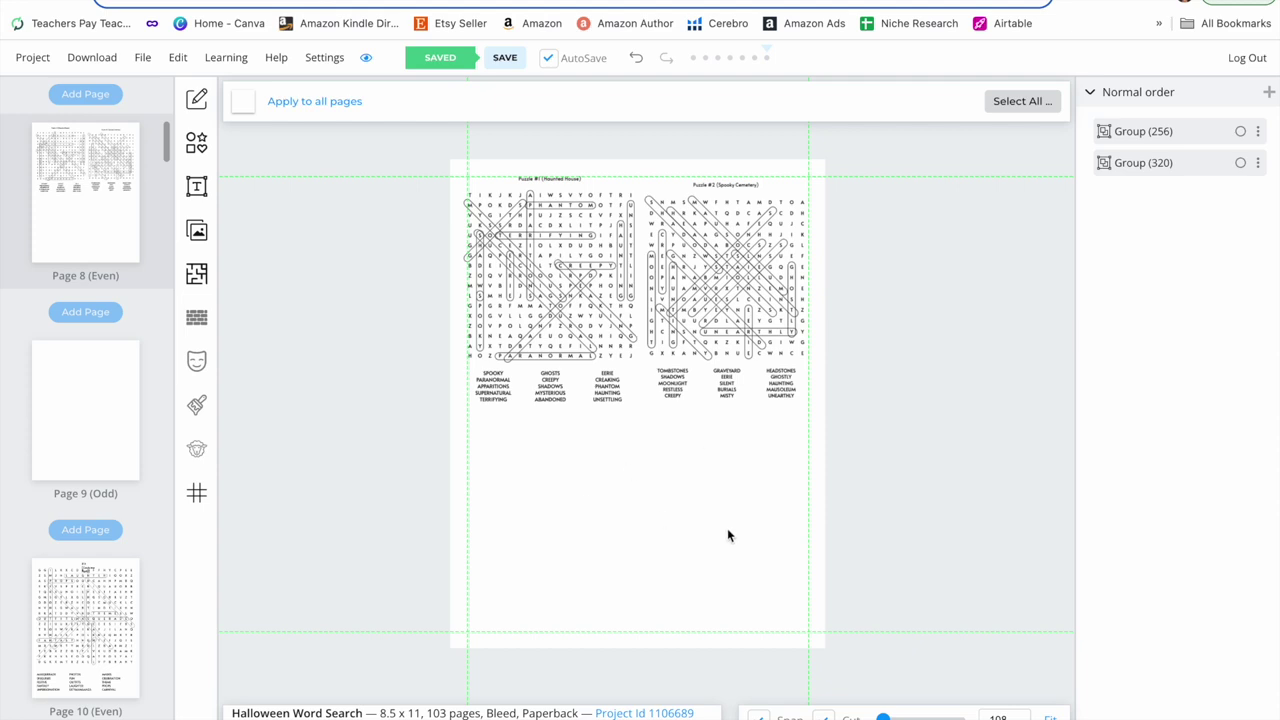
Delete the blank page 12 that follows the solution pages
{"action": "scroll", "coordinate": [727, 528], "scroll_direction": "up", "scroll_amount": 5}
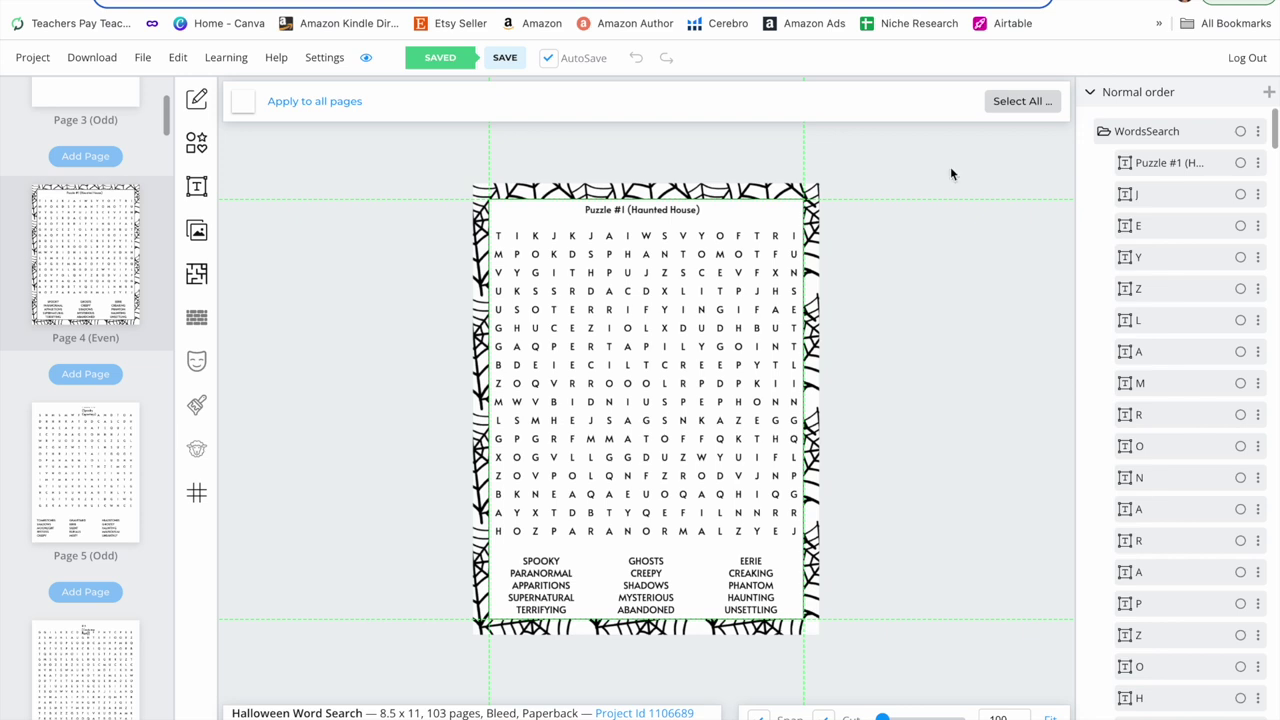
{"action": "scroll", "coordinate": [140, 427], "scroll_direction": "down", "scroll_amount": 1}
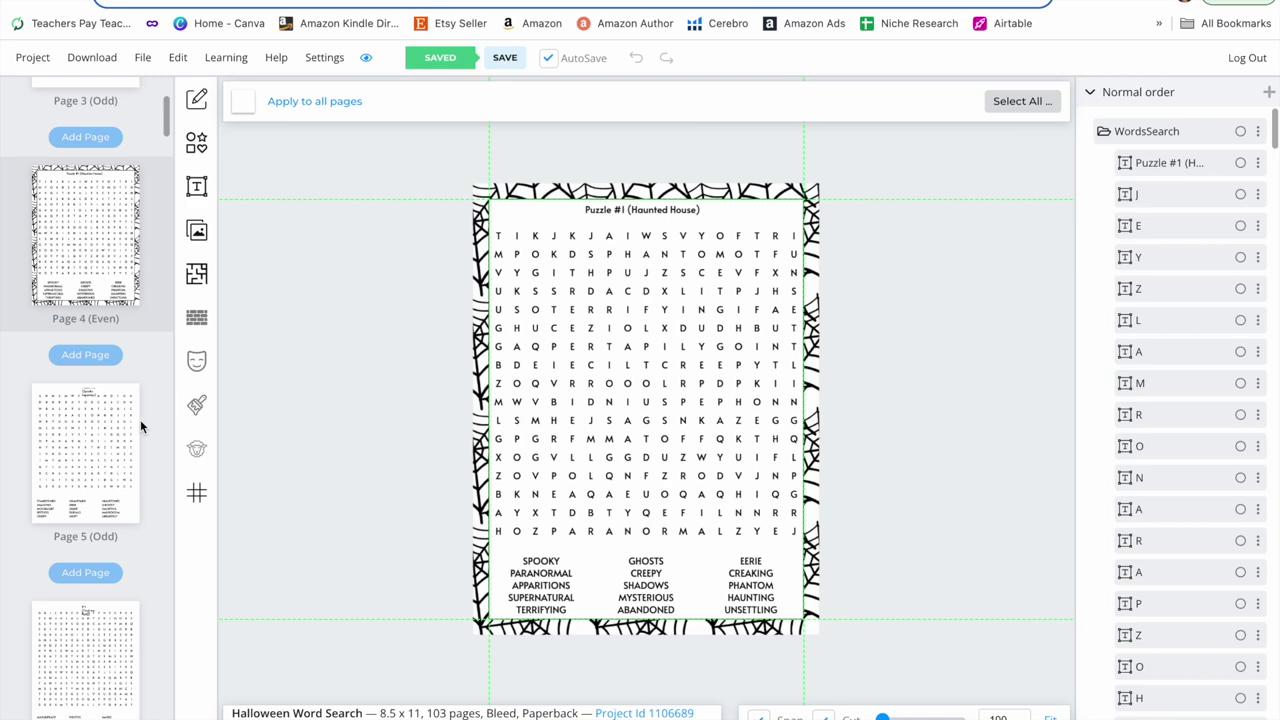
{"action": "scroll", "coordinate": [140, 419], "scroll_direction": "down", "scroll_amount": 10}
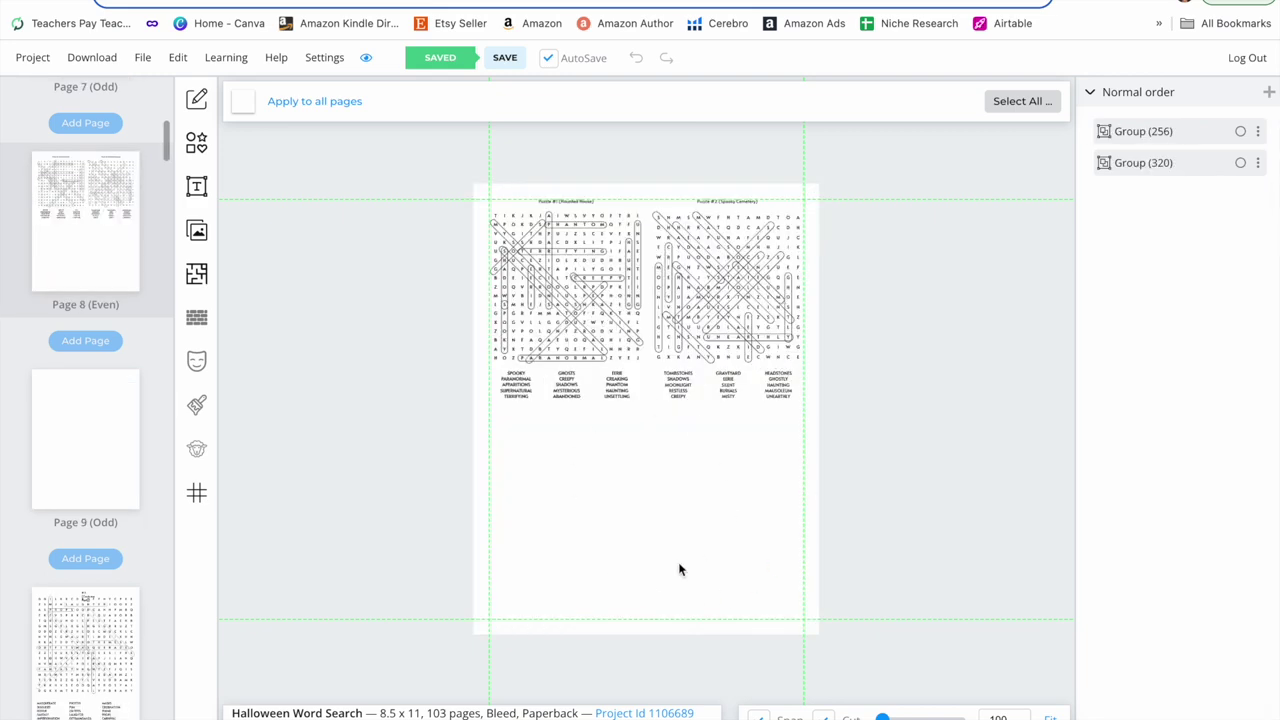
{"action": "scroll", "coordinate": [98, 575], "scroll_direction": "down", "scroll_amount": 15}
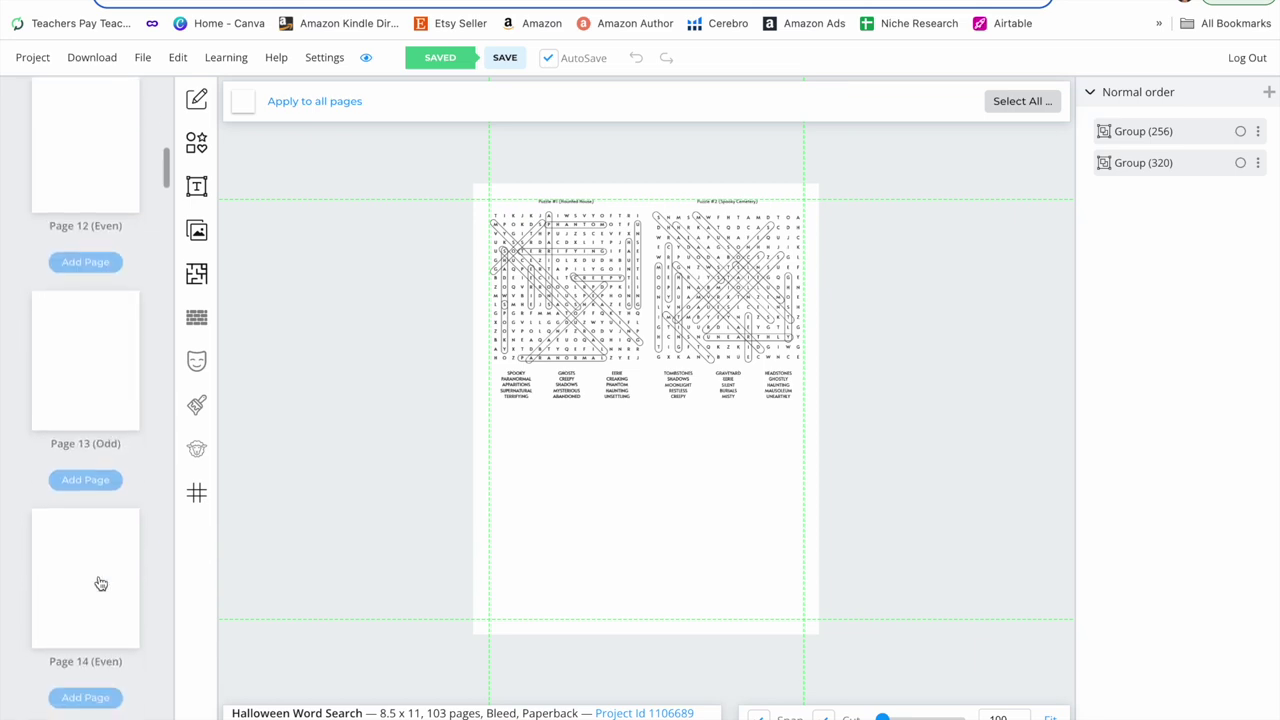
{"action": "scroll", "coordinate": [100, 583], "scroll_direction": "up", "scroll_amount": 4}
{"action": "right_click", "coordinate": [103, 287]}
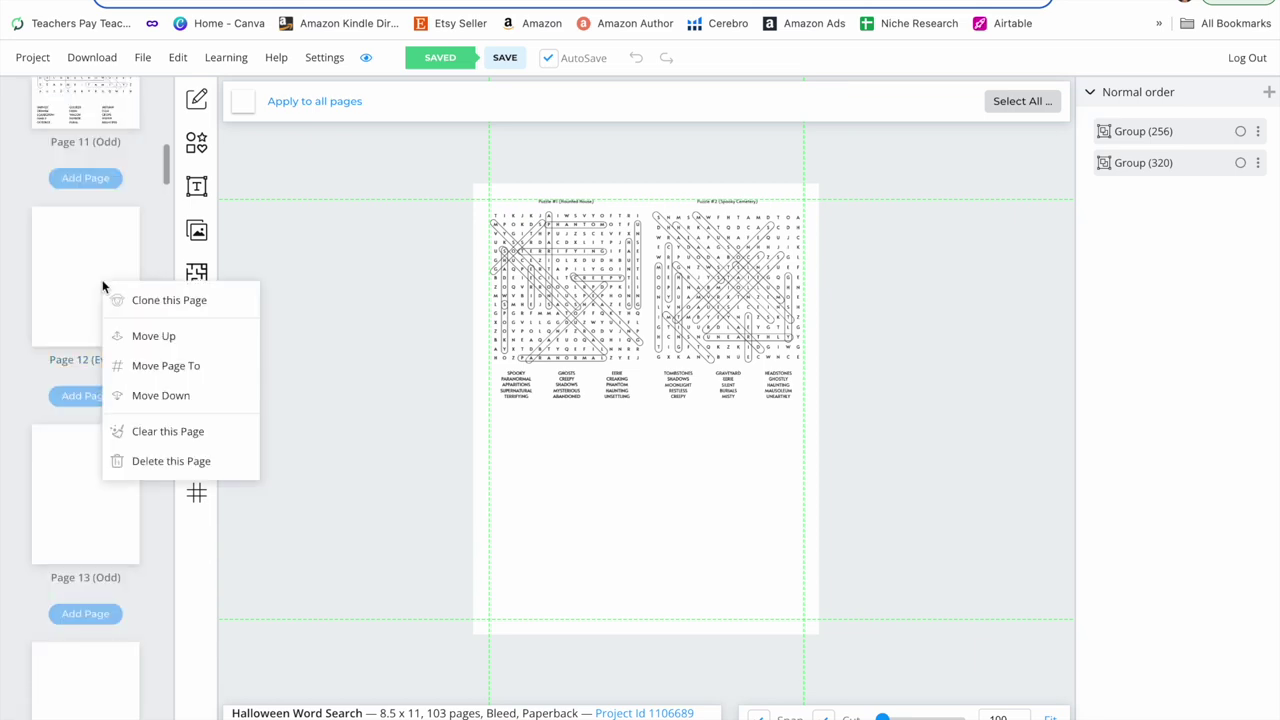
{"action": "left_click", "coordinate": [193, 460]}
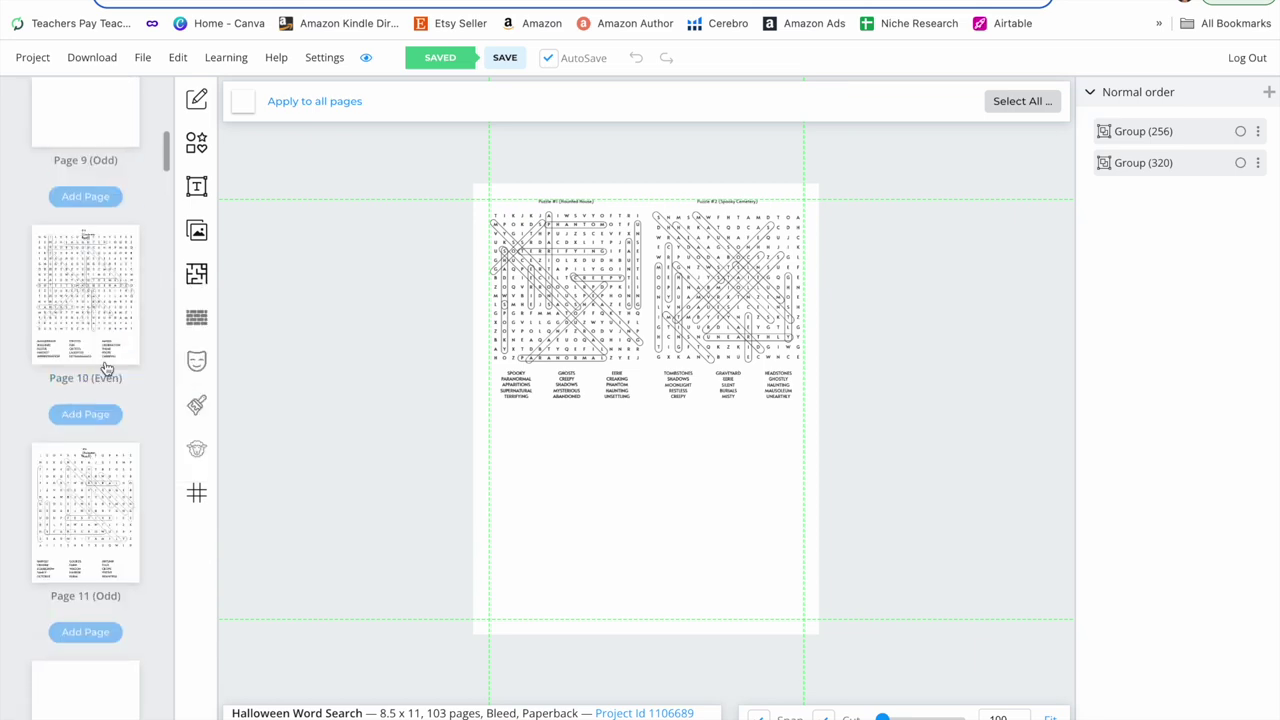
{"action": "scroll", "coordinate": [106, 366], "scroll_direction": "up", "scroll_amount": 15}
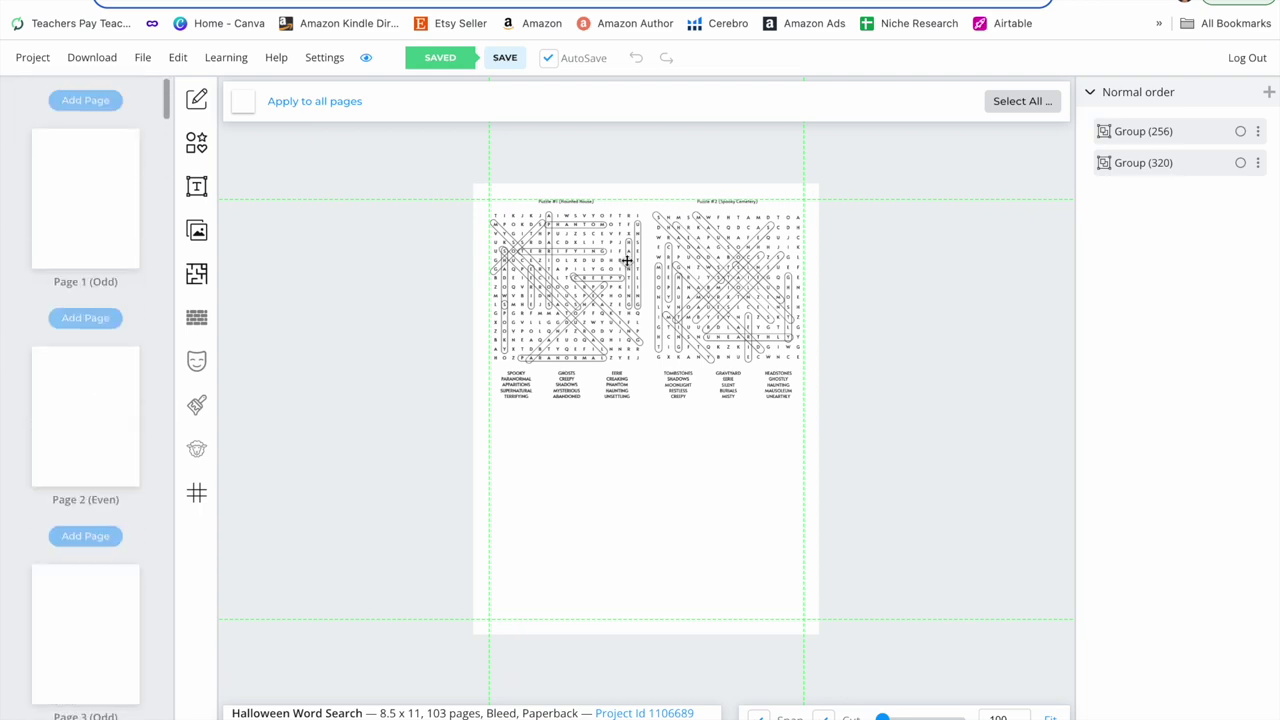
Switch to the KDP cover calculator and calculate the dimensions for a 66-page, 8.5 x 11 in black and white paperback
{"action": "scroll", "coordinate": [110, 320], "scroll_direction": "down", "scroll_amount": 1}
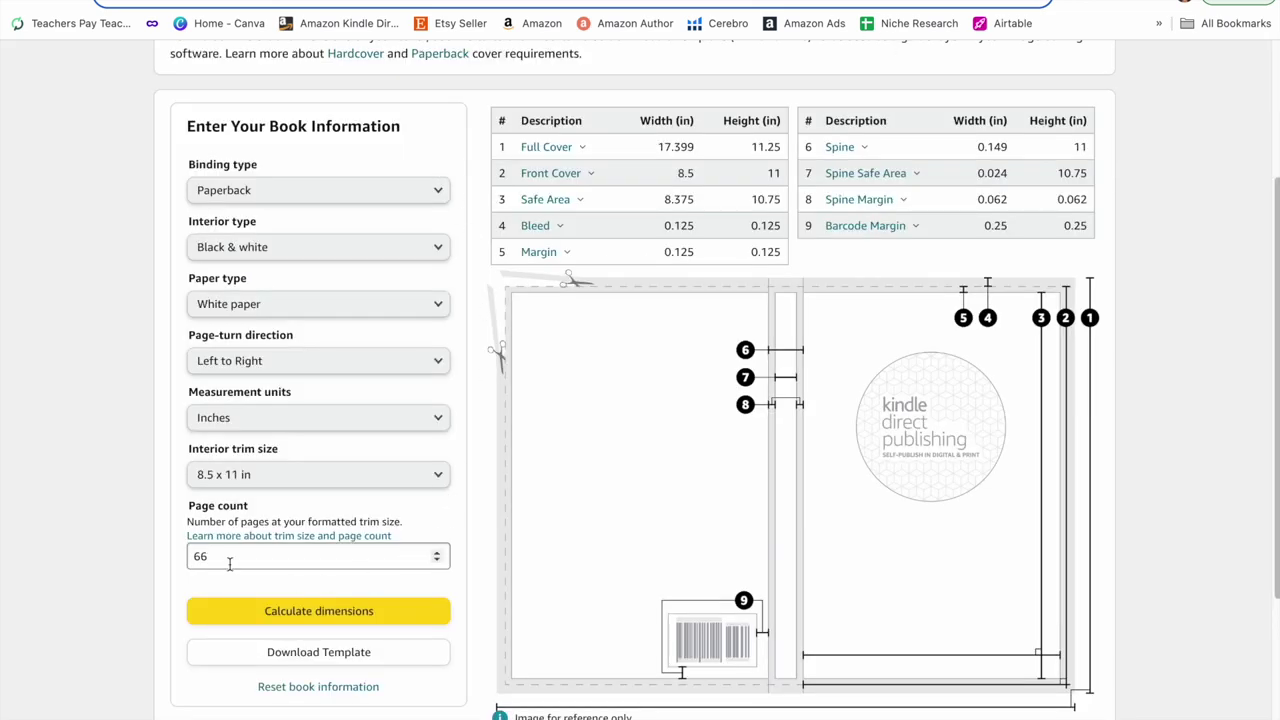
{"action": "left_click", "coordinate": [405, 611]}
{"action": "left_click_drag", "start_coordinate": [648, 146], "coordinate": [783, 163]}
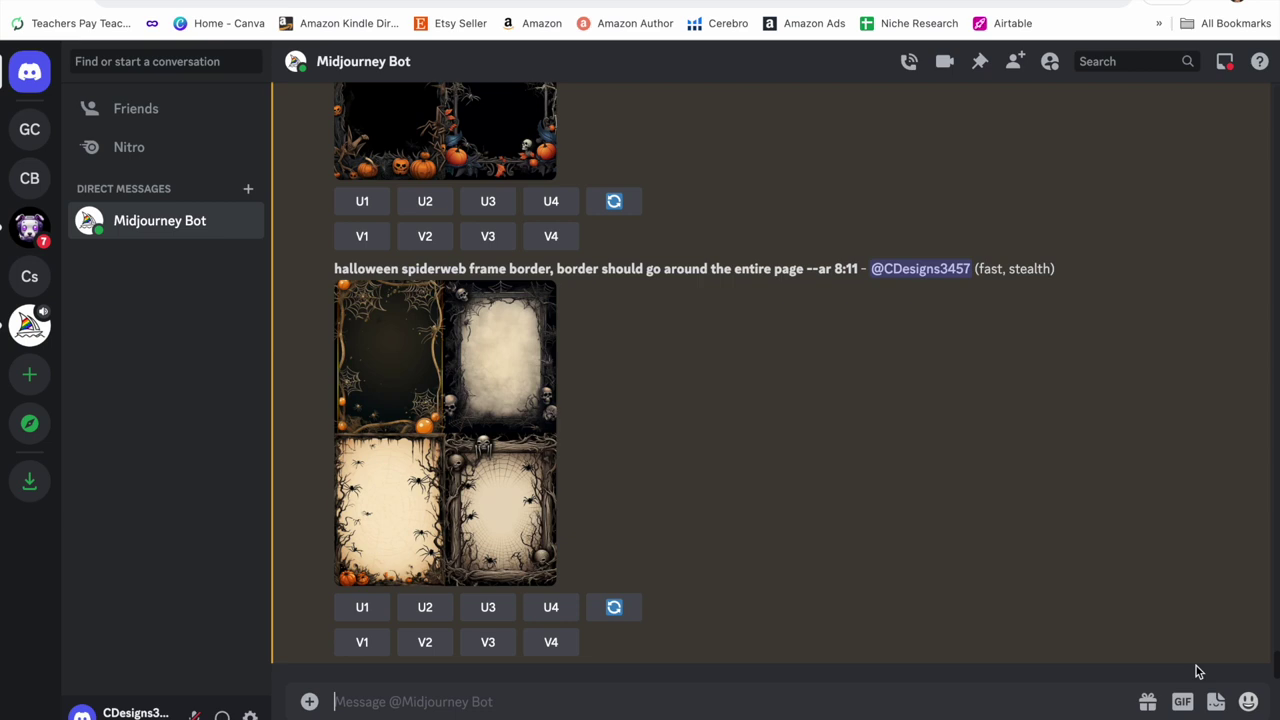
In Discord's Midjourney Bot chat, examine both Halloween frame border image sets enlarged and upscale the second spiderweb frame
{"action": "scroll", "coordinate": [1233, 477], "scroll_direction": "up", "scroll_amount": 3}
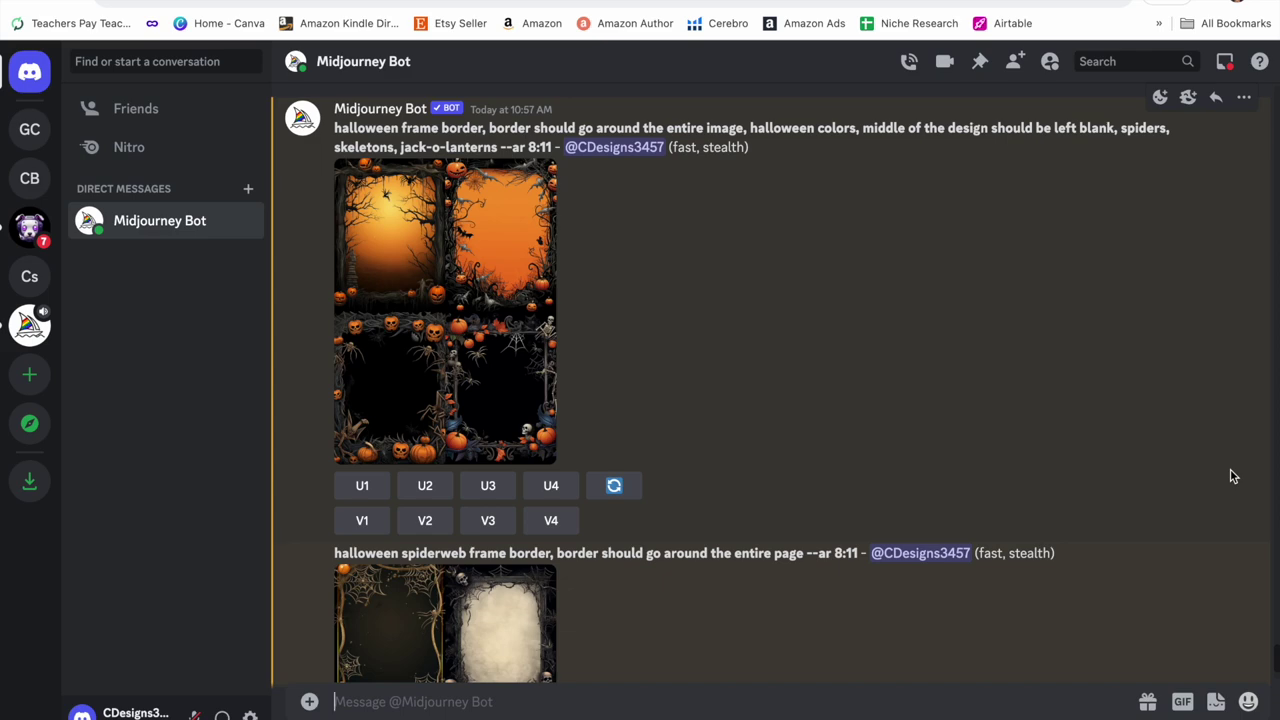
{"action": "left_click", "coordinate": [546, 207]}
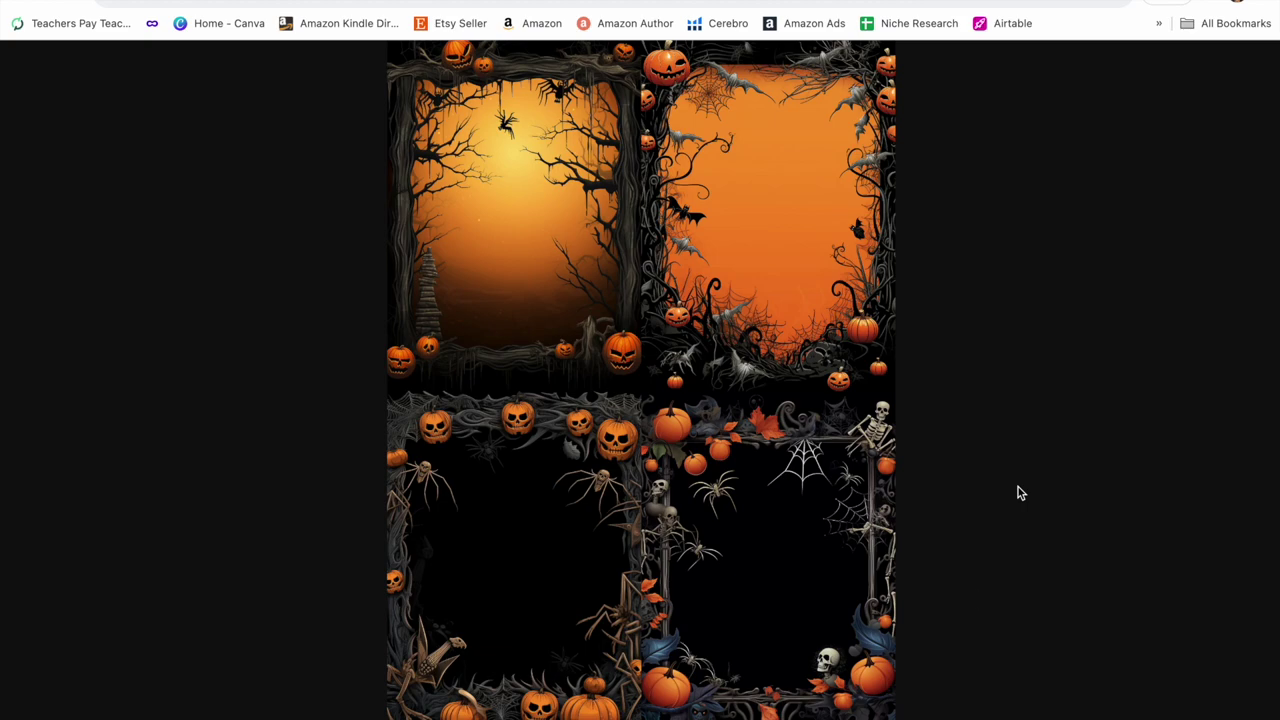
{"action": "left_click", "coordinate": [1000, 578]}
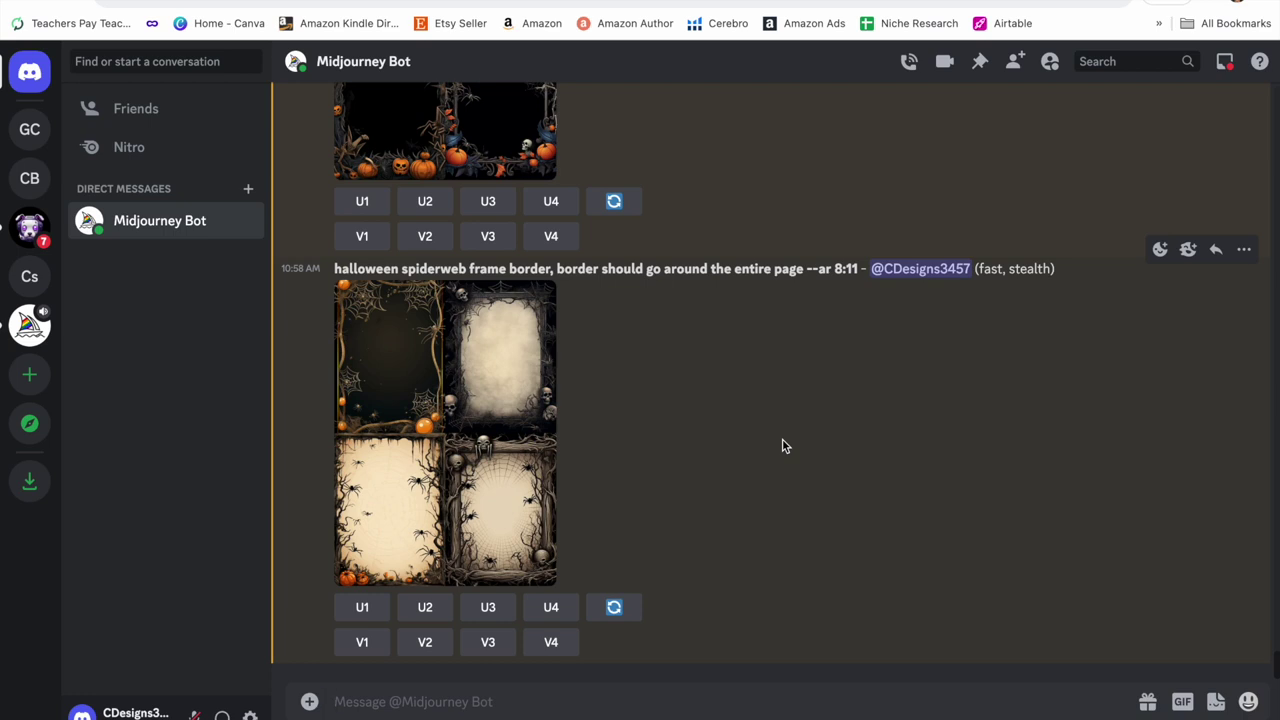
{"action": "scroll", "coordinate": [680, 400], "scroll_direction": "up", "scroll_amount": 1}
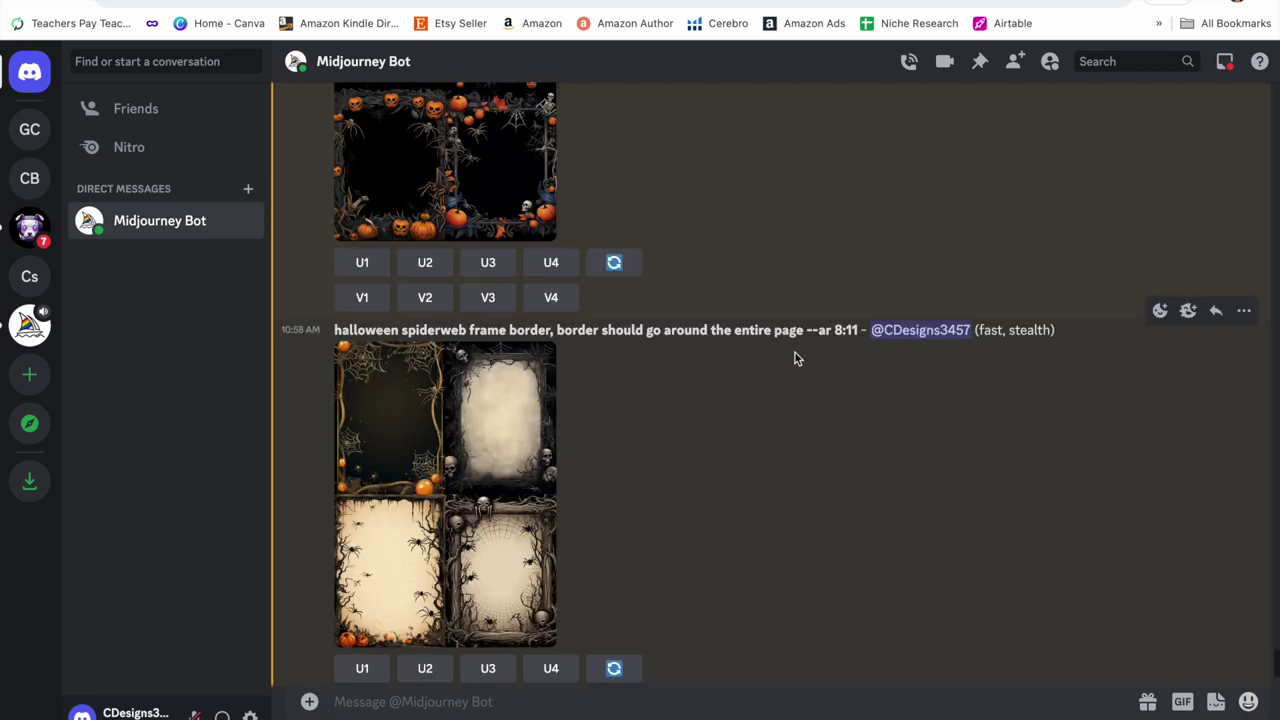
{"action": "left_click", "coordinate": [500, 430]}
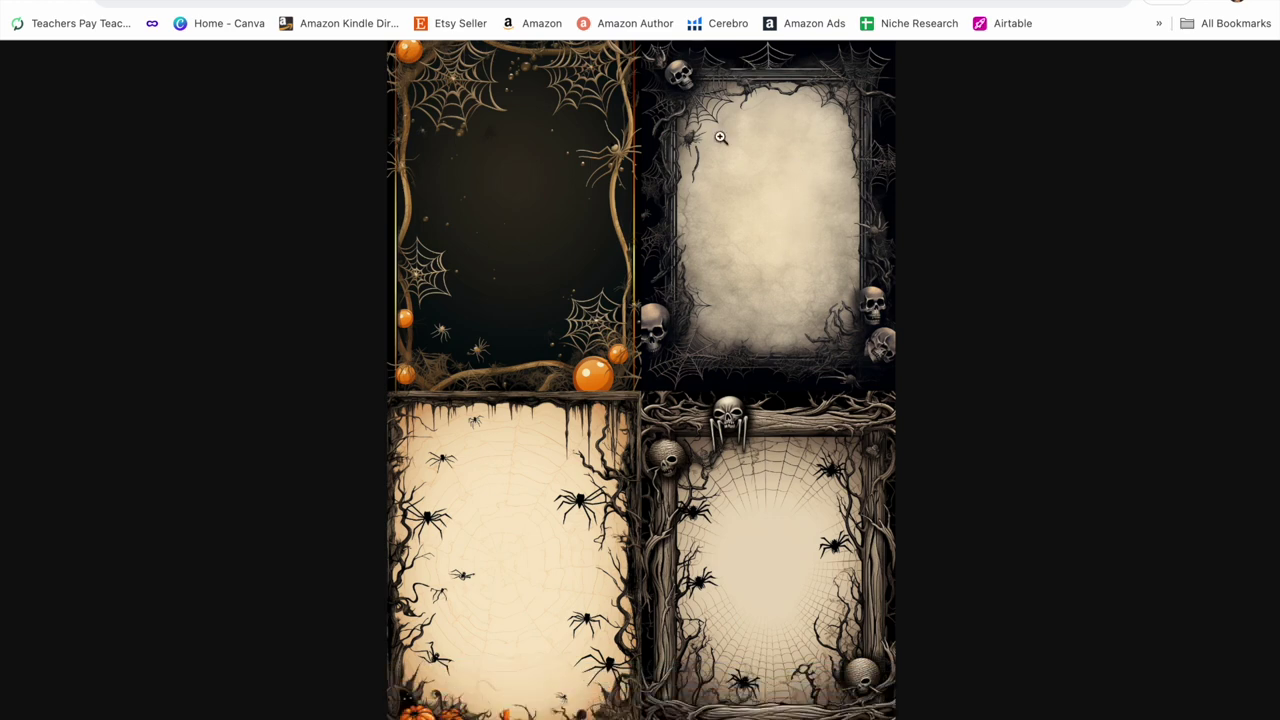
{"action": "left_click", "coordinate": [844, 230]}
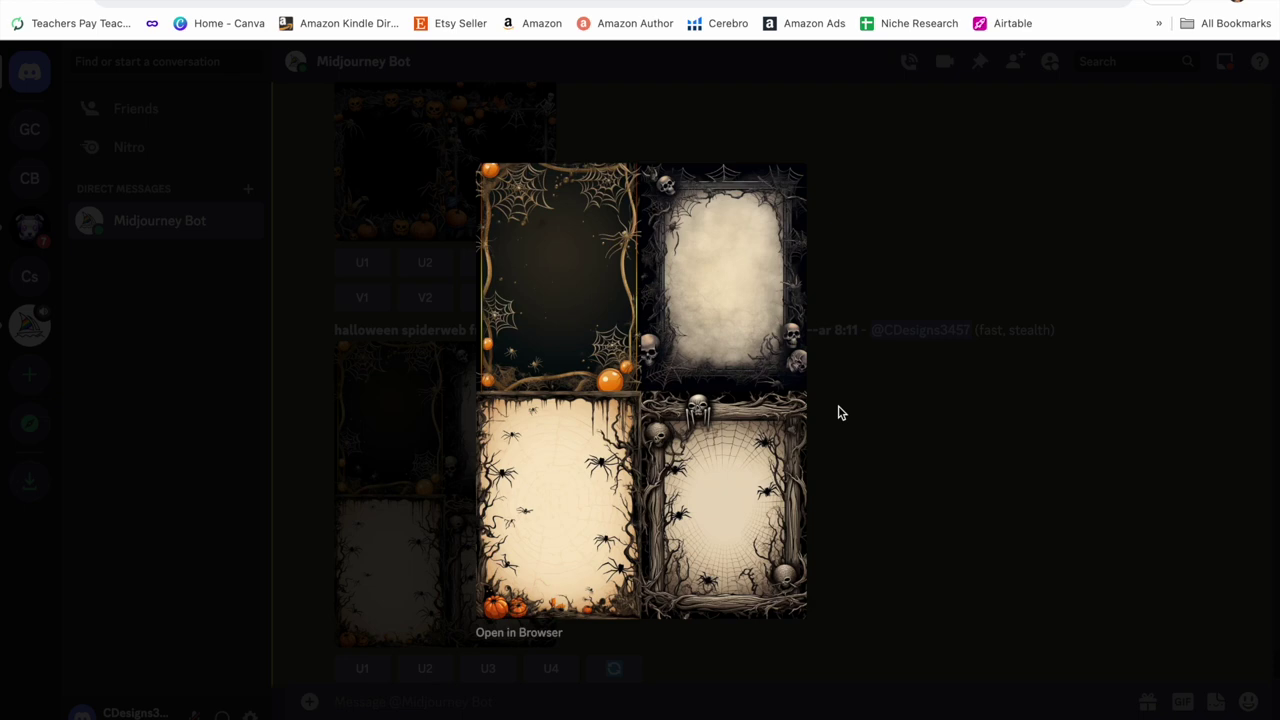
{"action": "left_click", "coordinate": [840, 413]}
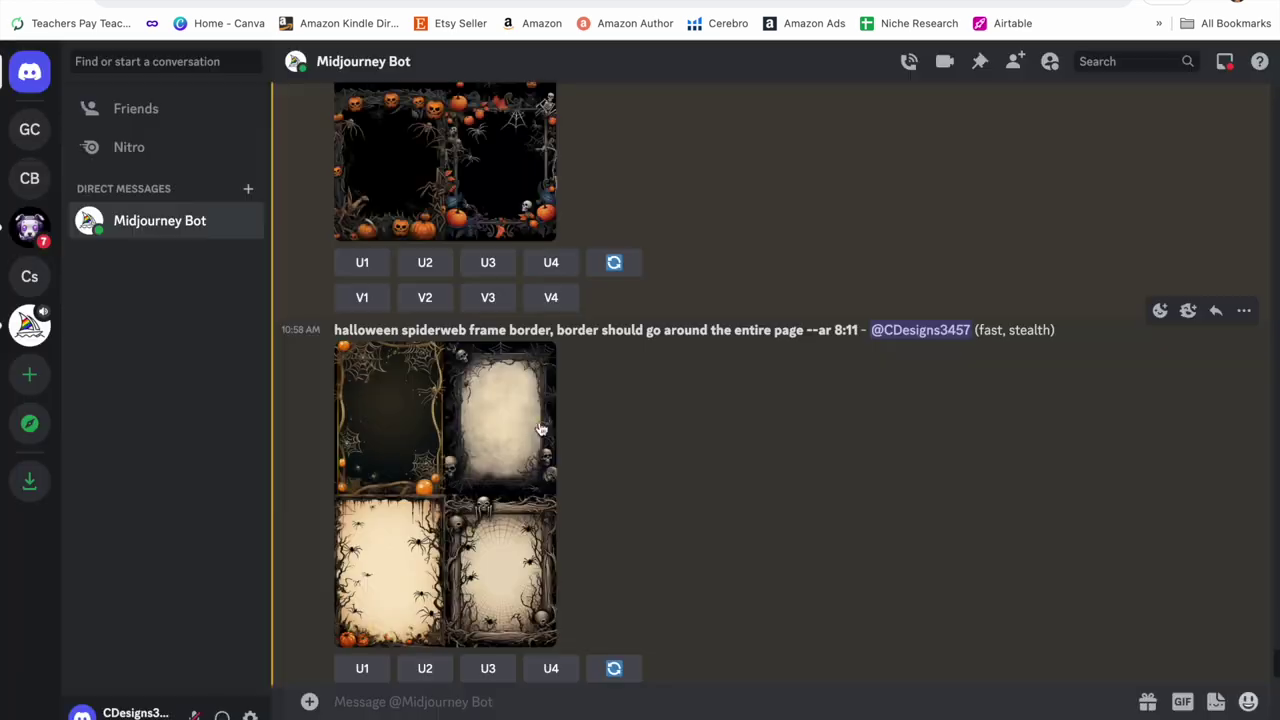
{"action": "left_click", "coordinate": [437, 668]}
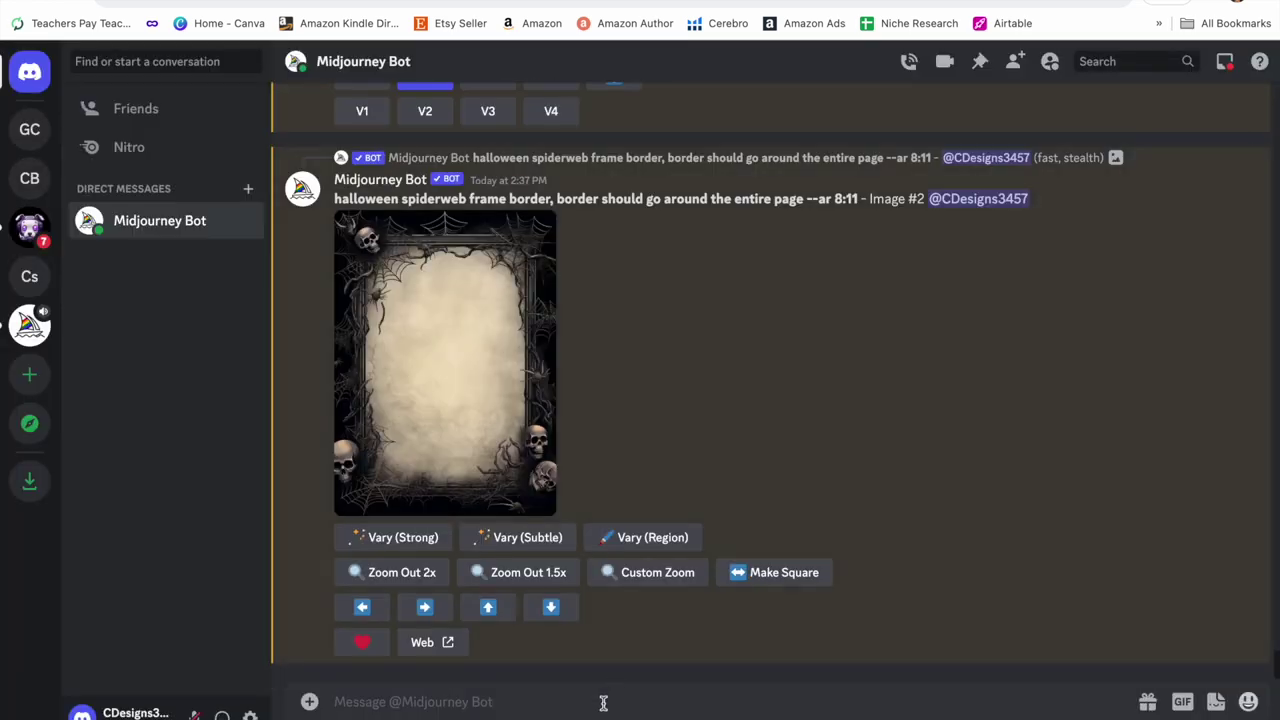
Open the Midjourney Bot settings with the /settings command and check the Remix mode option
{"action": "type", "text": "/"}
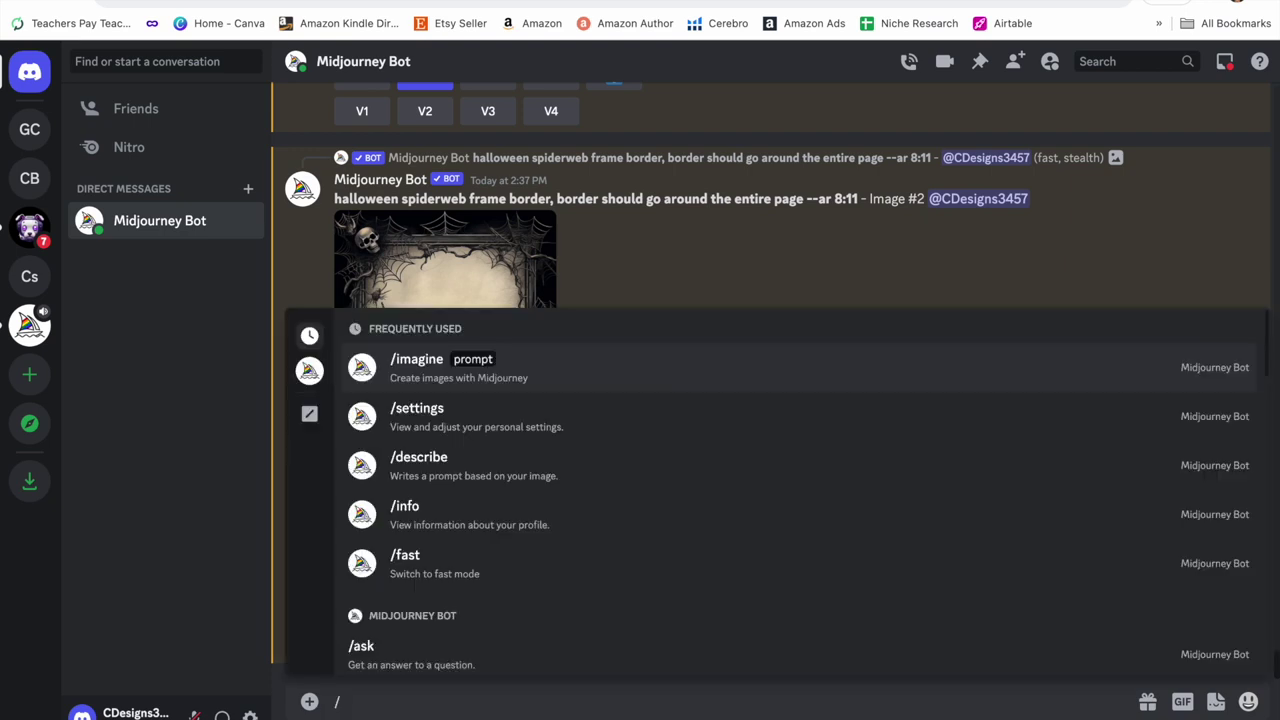
{"action": "left_click", "coordinate": [565, 422]}
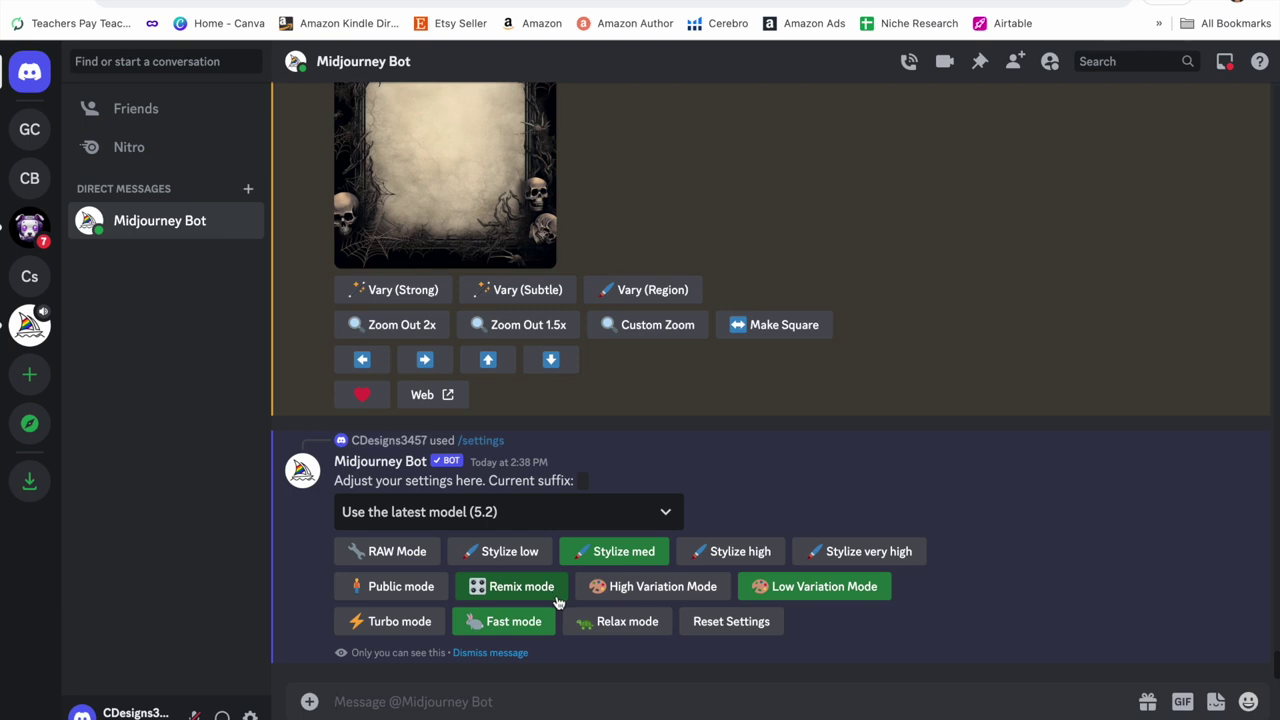
{"action": "scroll", "coordinate": [558, 601], "scroll_direction": "up", "scroll_amount": 3}
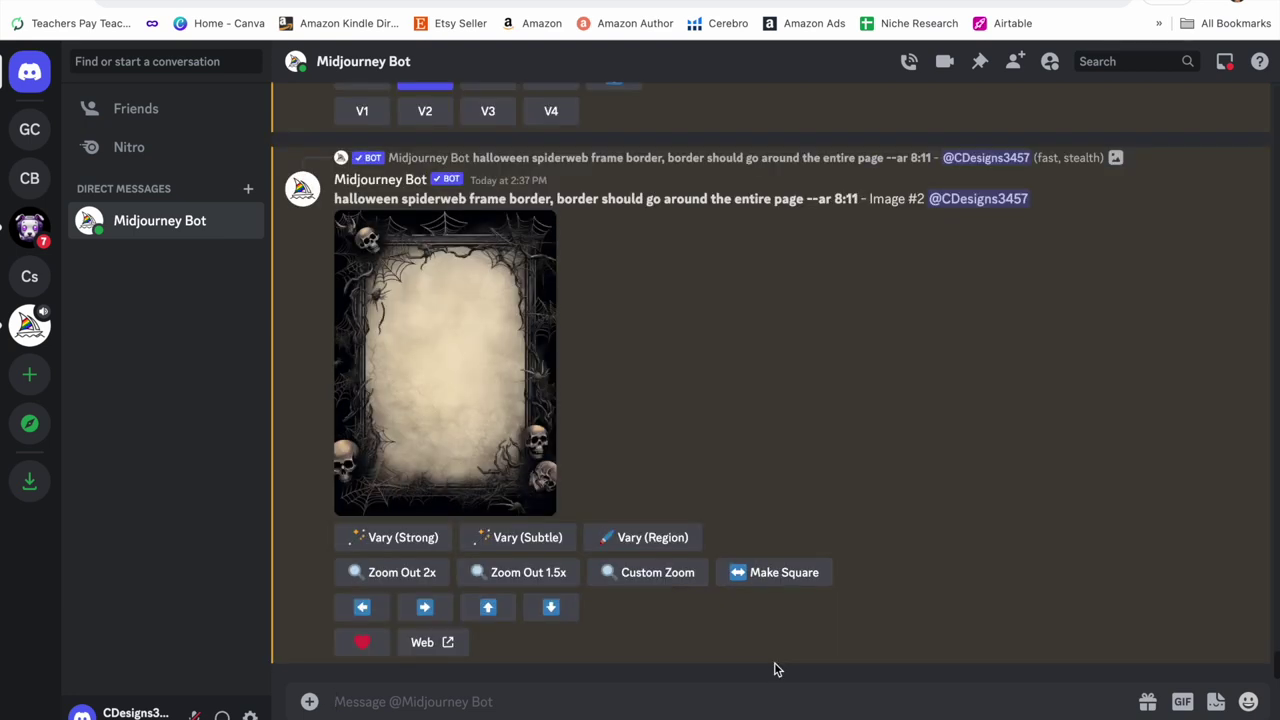
Vary four regions containing spiders in the upscaled frame, replacing the prompt with "spiders --ar 8:11", and submit it
{"action": "left_click", "coordinate": [670, 548]}
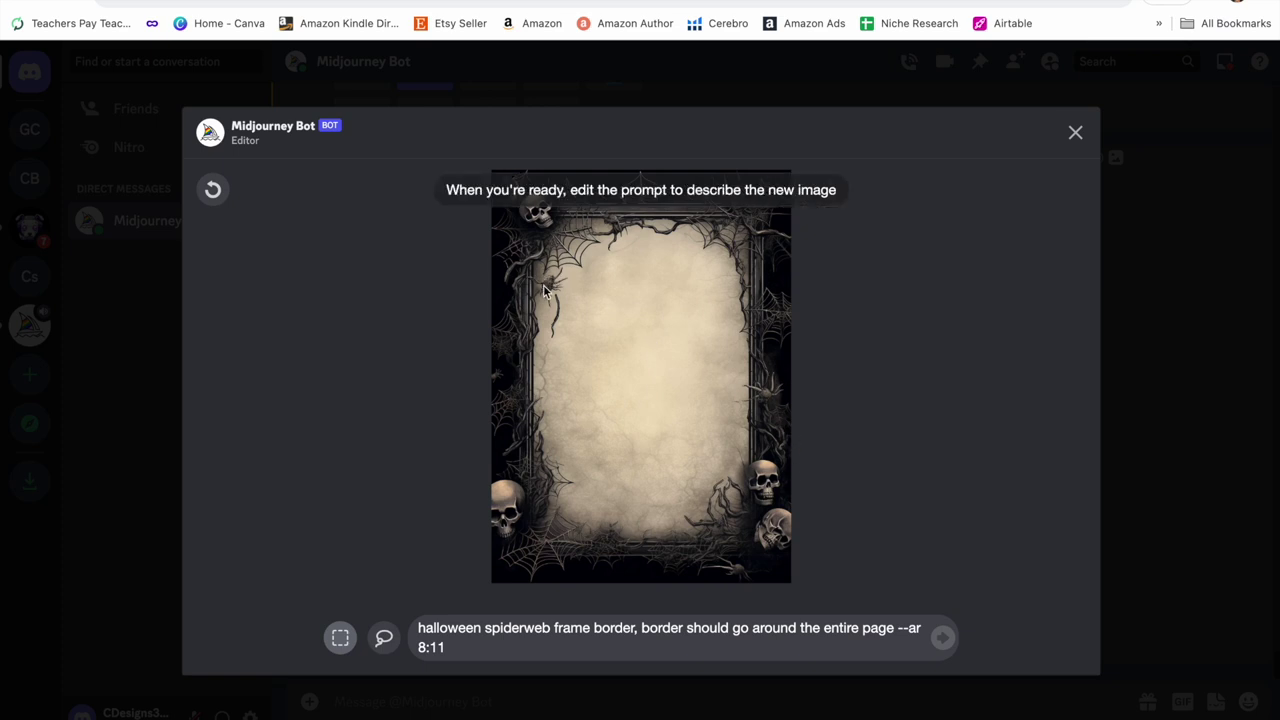
{"action": "left_click_drag", "start_coordinate": [529, 269], "coordinate": [570, 300]}
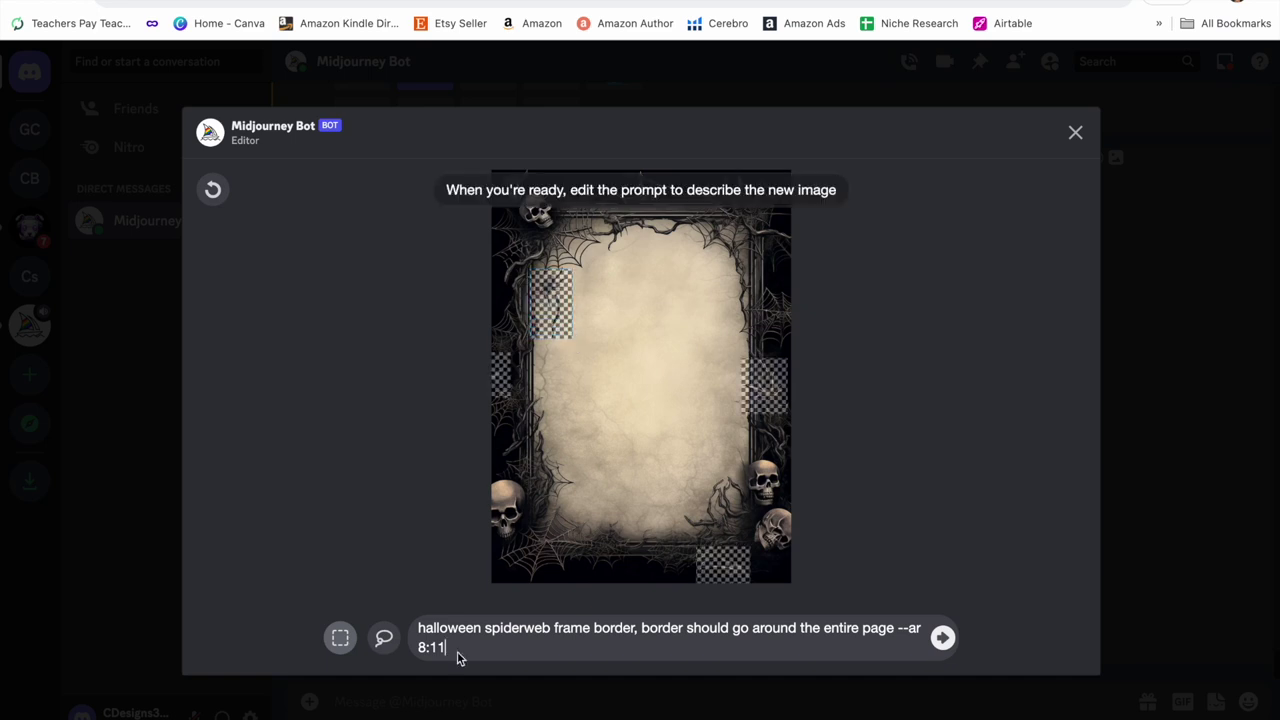
{"action": "left_click_drag", "start_coordinate": [457, 651], "coordinate": [410, 632]}
{"action": "key", "text": "BackSpace"}
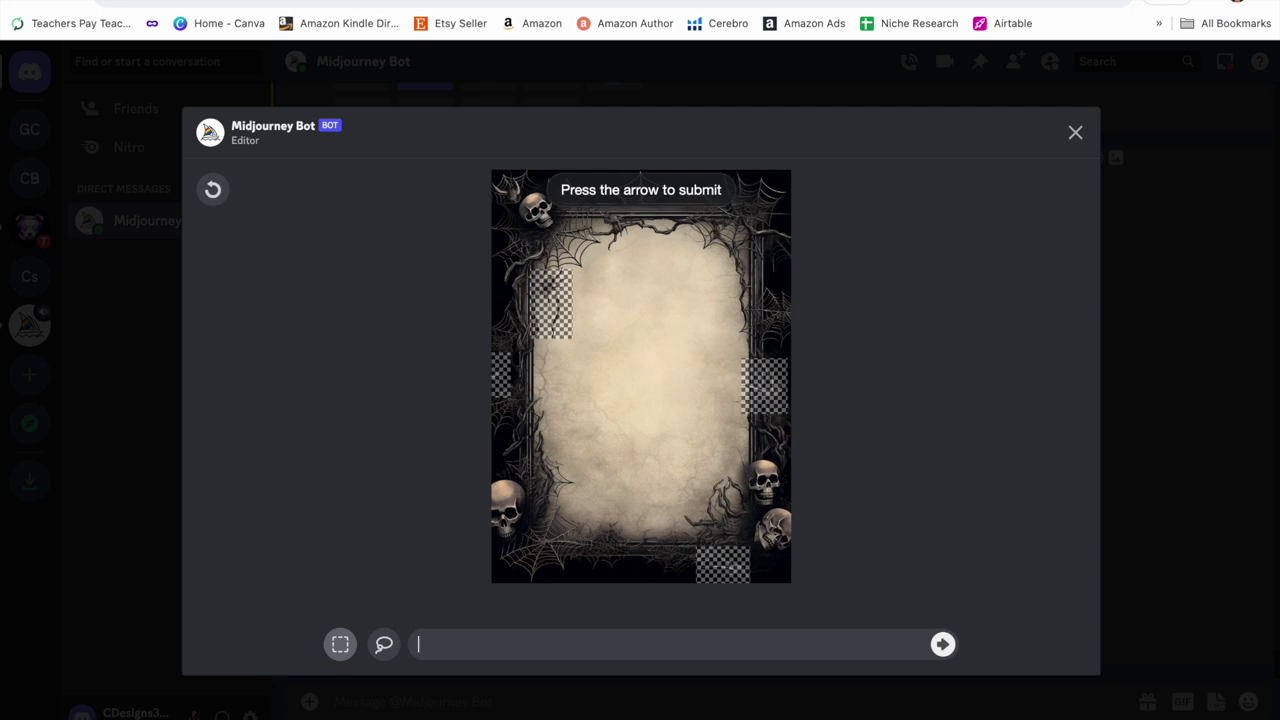
{"action": "type", "text": "spiders"}
{"action": "key", "text": "Return"}
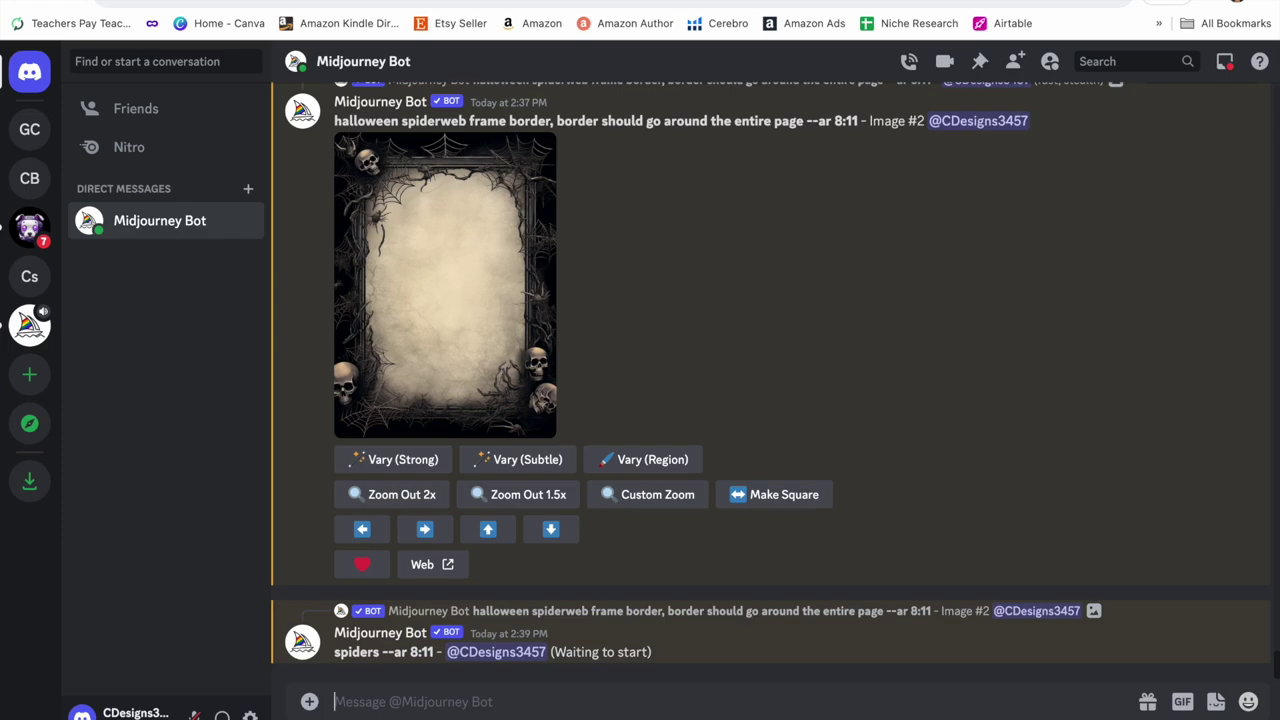
Inspect the four regenerated spiderweb frames up close and upscale the first one
{"action": "left_click", "coordinate": [444, 507]}
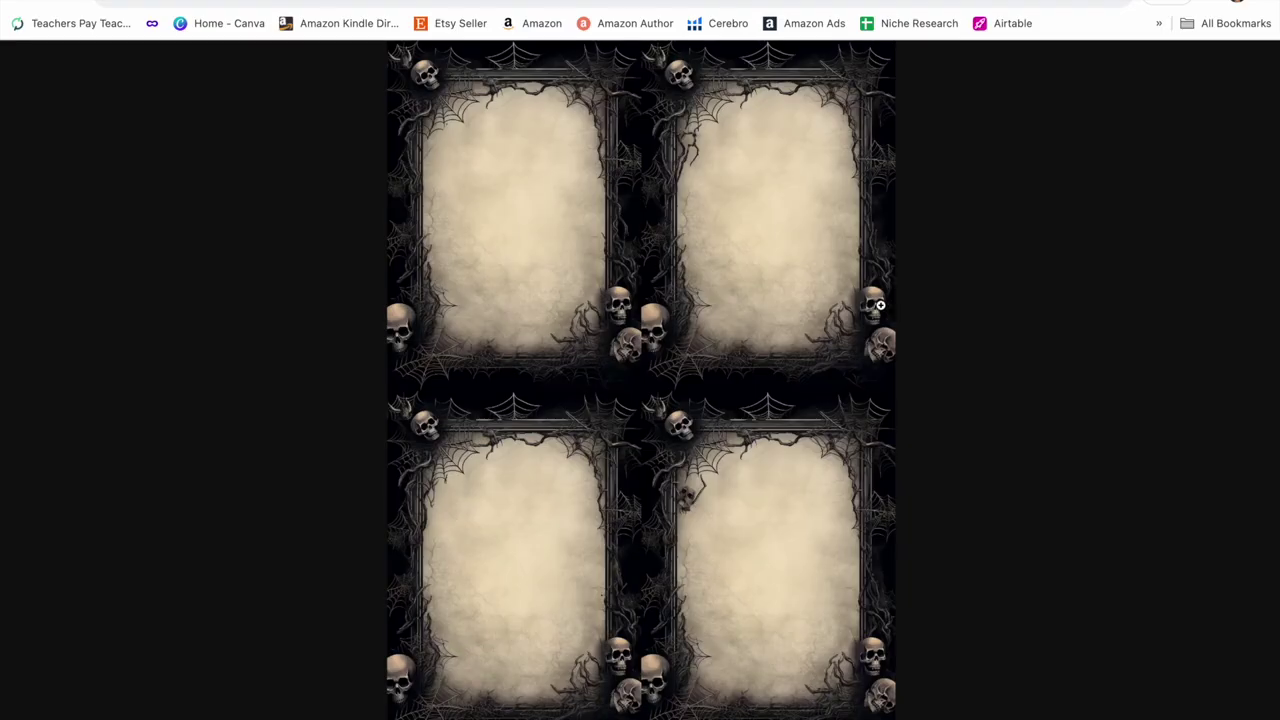
{"action": "left_click", "coordinate": [880, 305]}
{"action": "scroll", "coordinate": [523, 414], "scroll_direction": "down", "scroll_amount": 5}
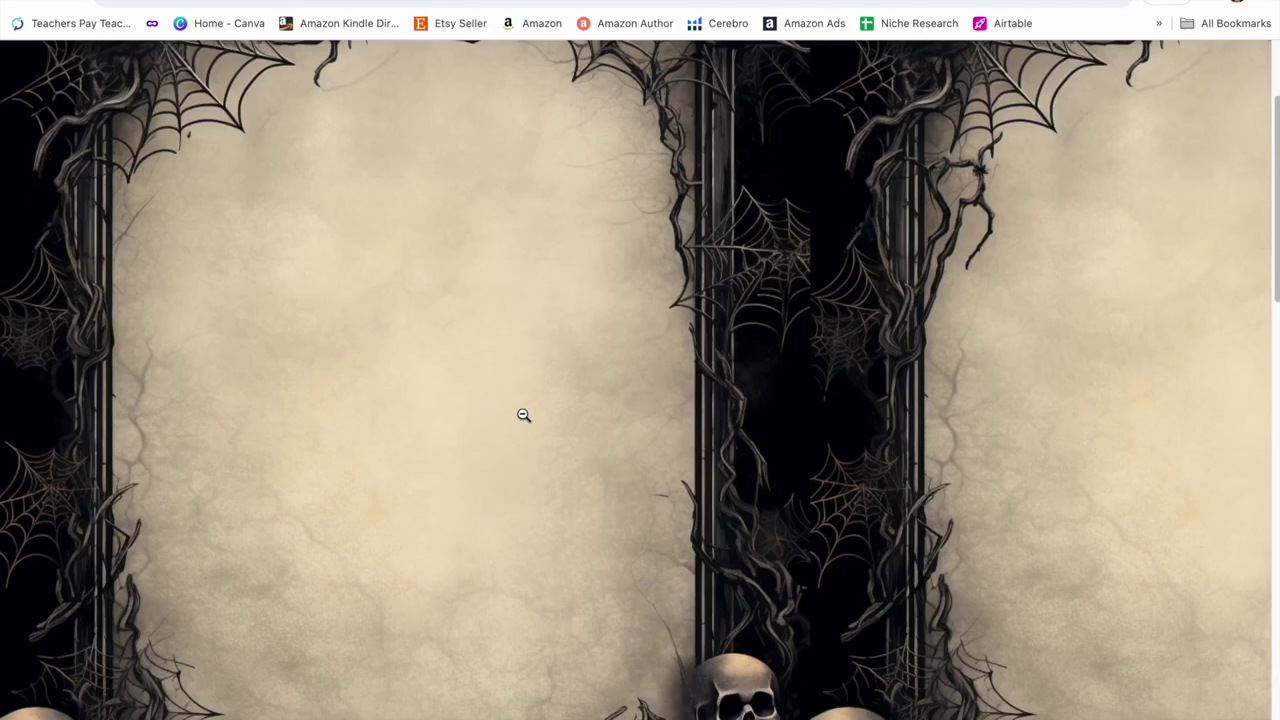
{"action": "scroll", "coordinate": [523, 414], "scroll_direction": "up", "scroll_amount": 3}
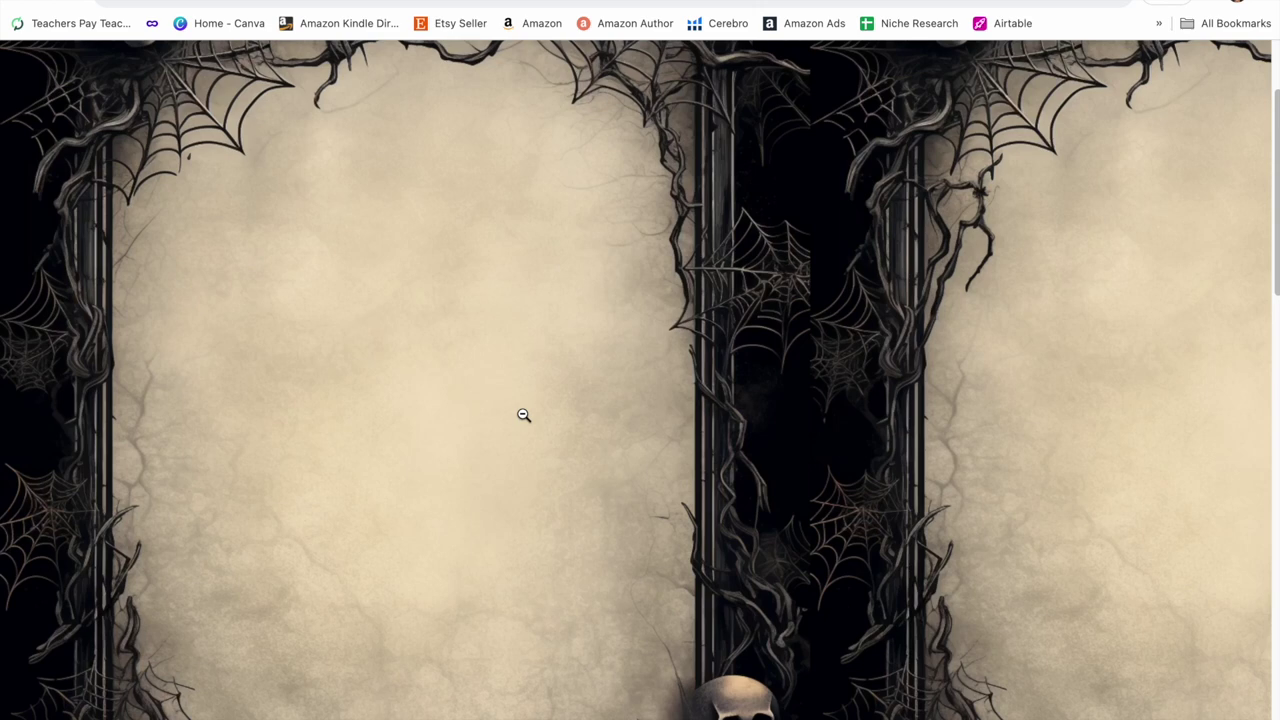
{"action": "scroll", "coordinate": [523, 414], "scroll_direction": "down", "scroll_amount": 1}
{"action": "left_click", "coordinate": [523, 414]}
{"action": "left_click", "coordinate": [602, 384]}
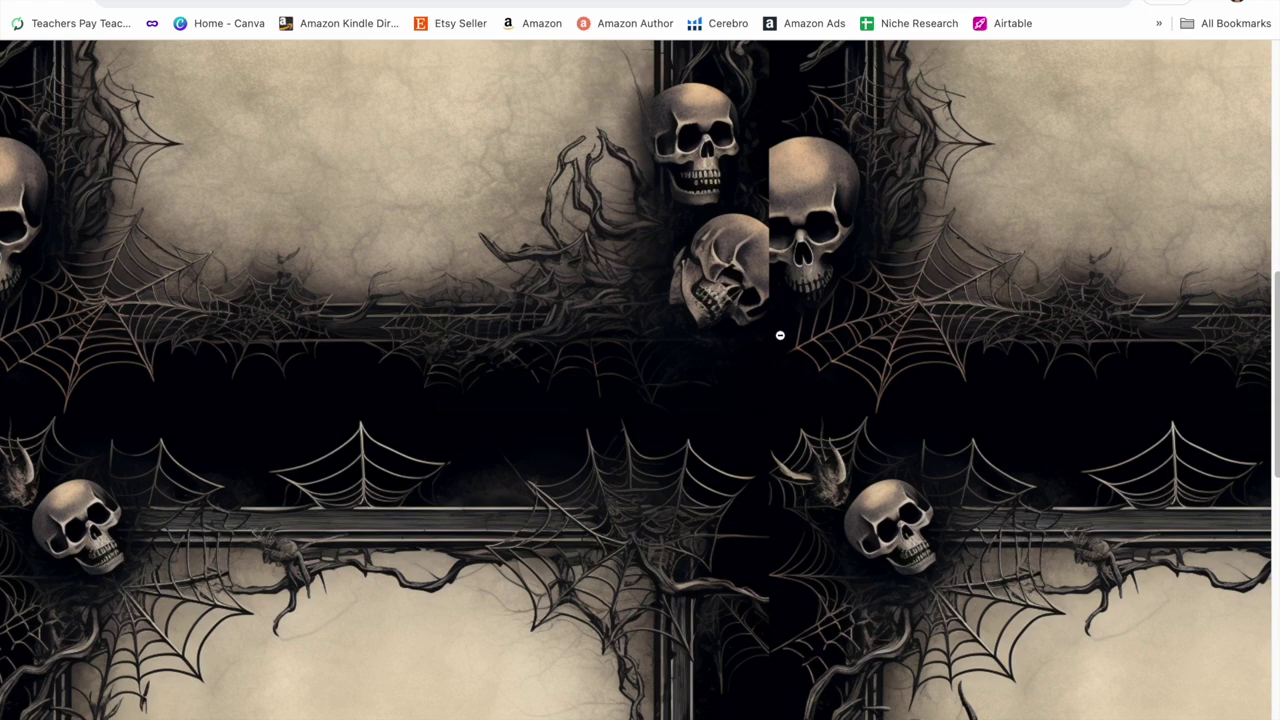
{"action": "key", "text": "Escape"}
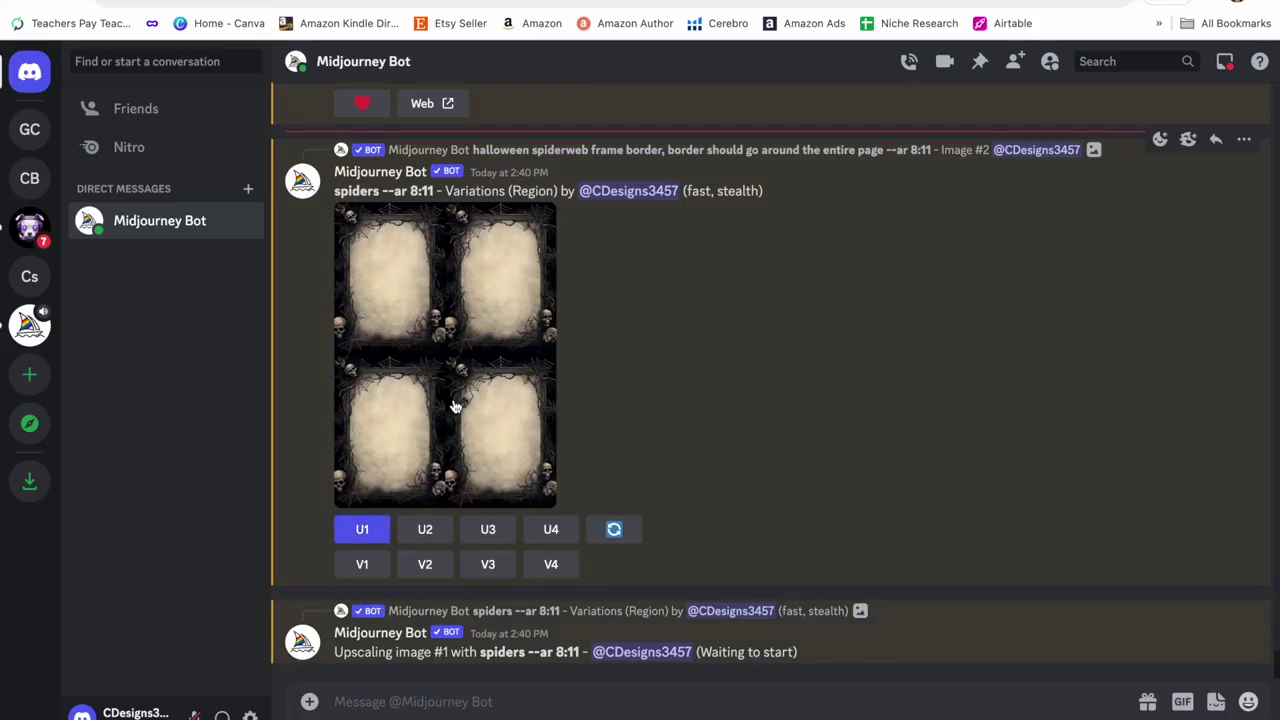
{"action": "scroll", "coordinate": [363, 430], "scroll_direction": "up", "scroll_amount": 1}
{"action": "left_click", "coordinate": [368, 610]}
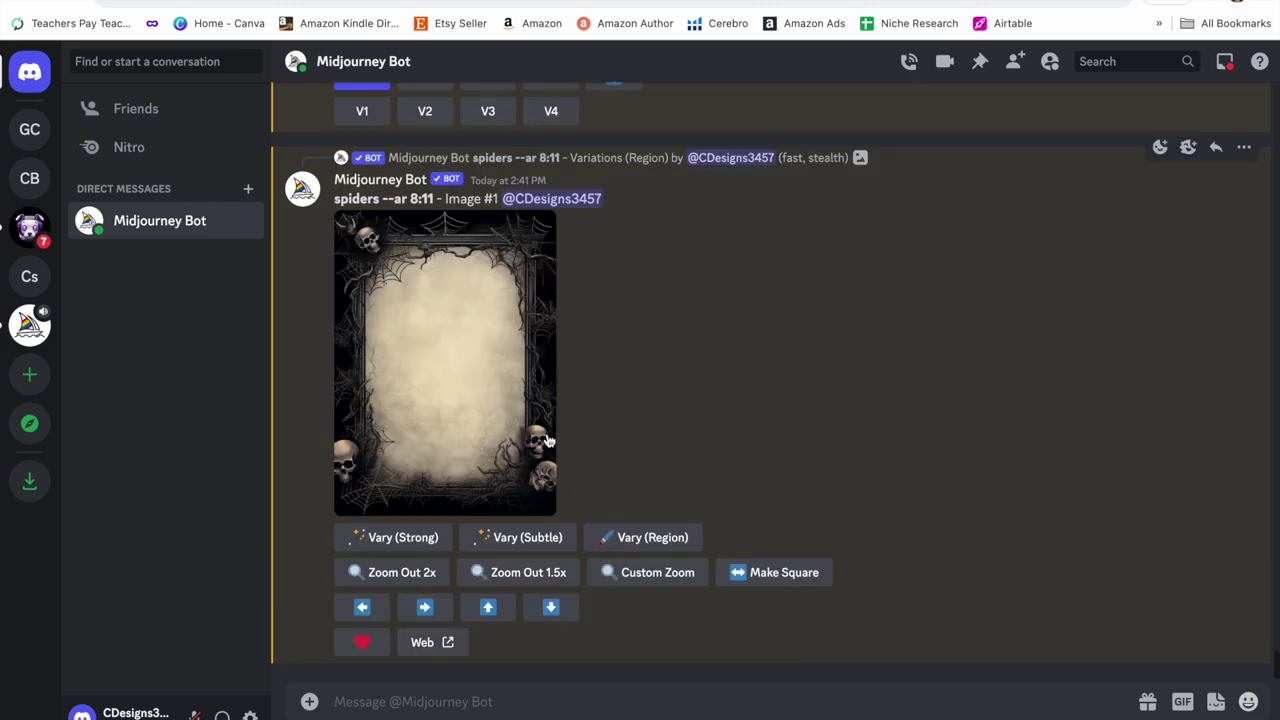
Vary the region around the lower skull at the frame's bottom-right corner, replacing the prompt with "skull", and submit it
{"action": "left_click", "coordinate": [652, 537]}
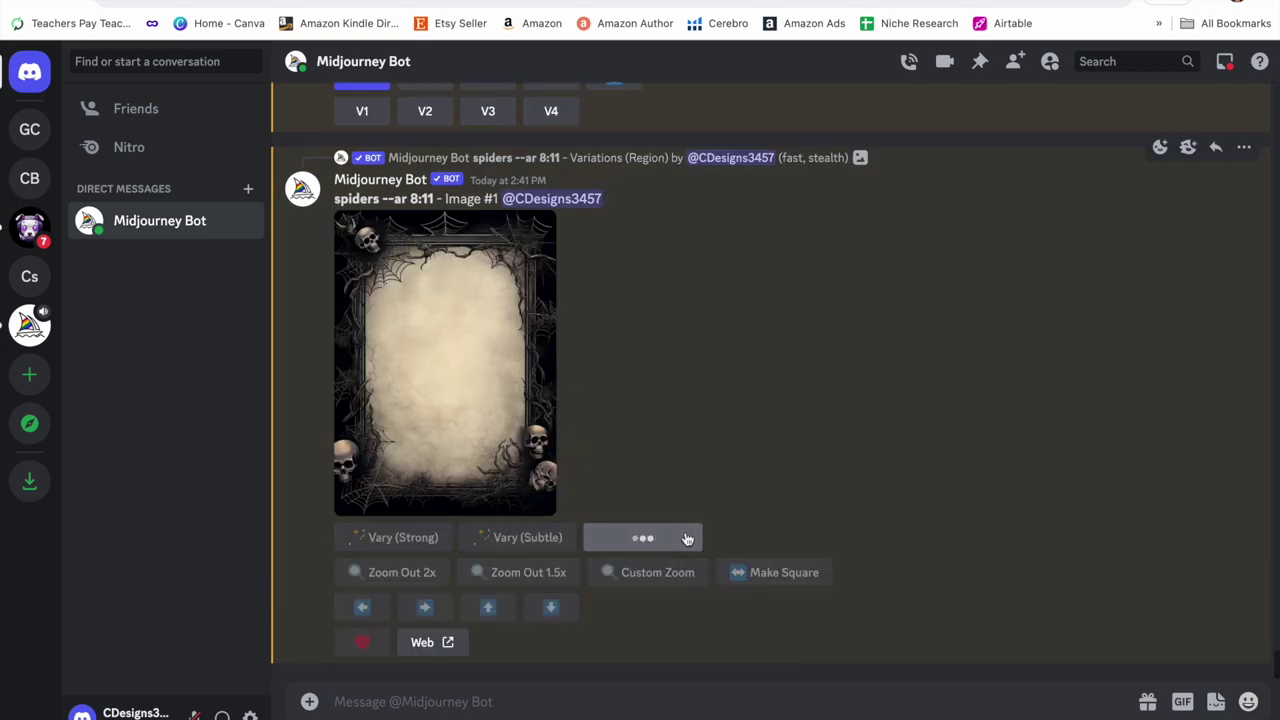
{"action": "left_click_drag", "start_coordinate": [760, 518], "coordinate": [800, 580]}
{"action": "key", "text": "ctrl+a"}
{"action": "type", "text": "skull"}
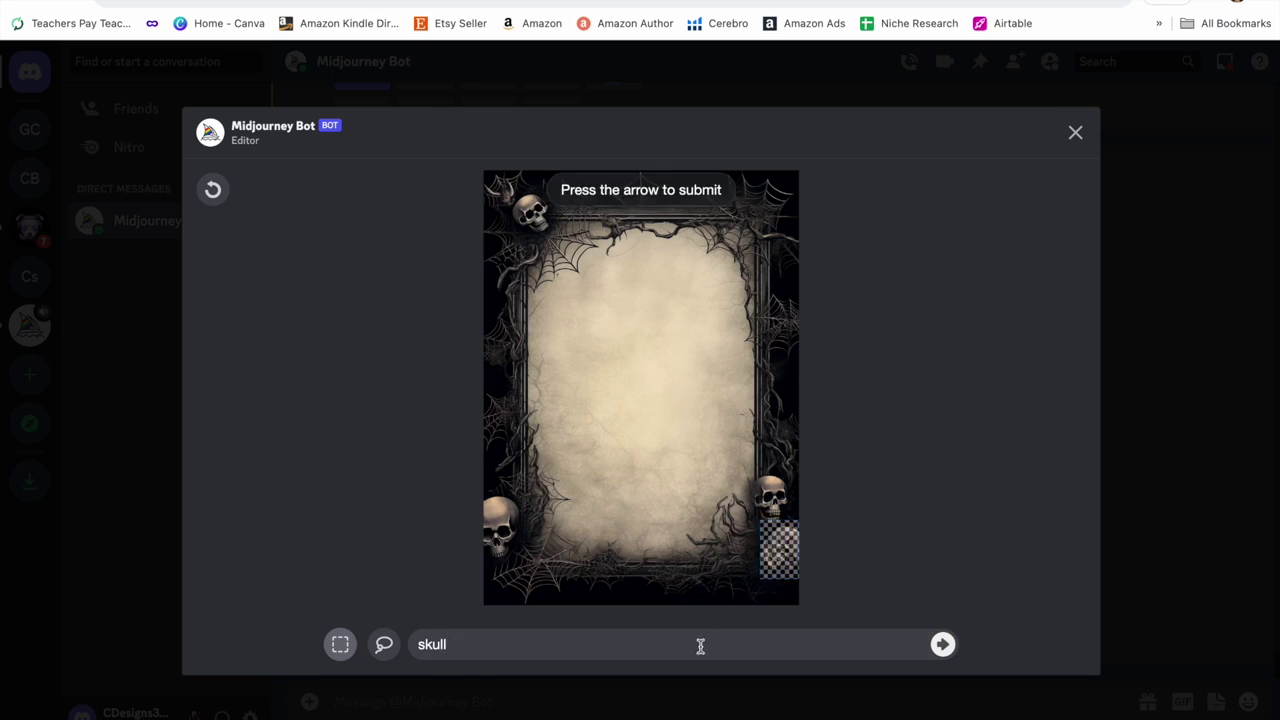
{"action": "left_click", "coordinate": [946, 646]}
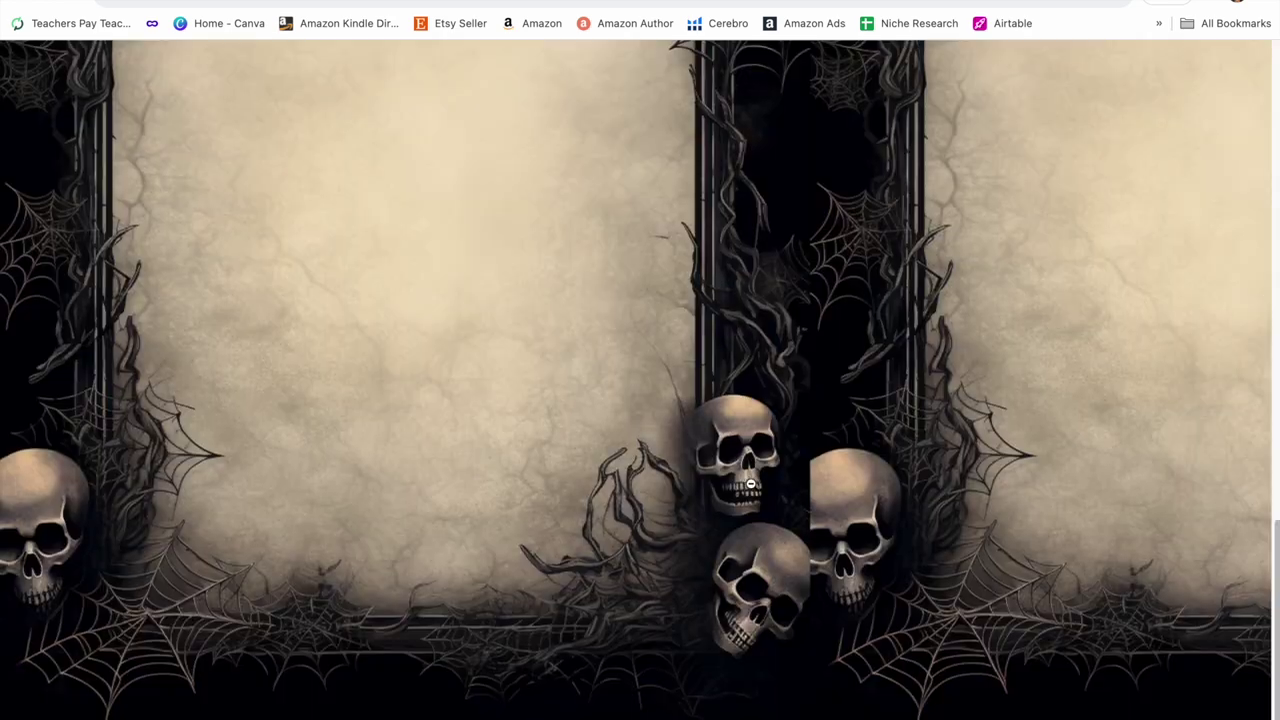
Examine the regenerated skull frames up close, from the bottom corners to the upper border
{"action": "left_click", "coordinate": [618, 710]}
{"action": "scroll", "coordinate": [748, 462], "scroll_direction": "up", "scroll_amount": 10}
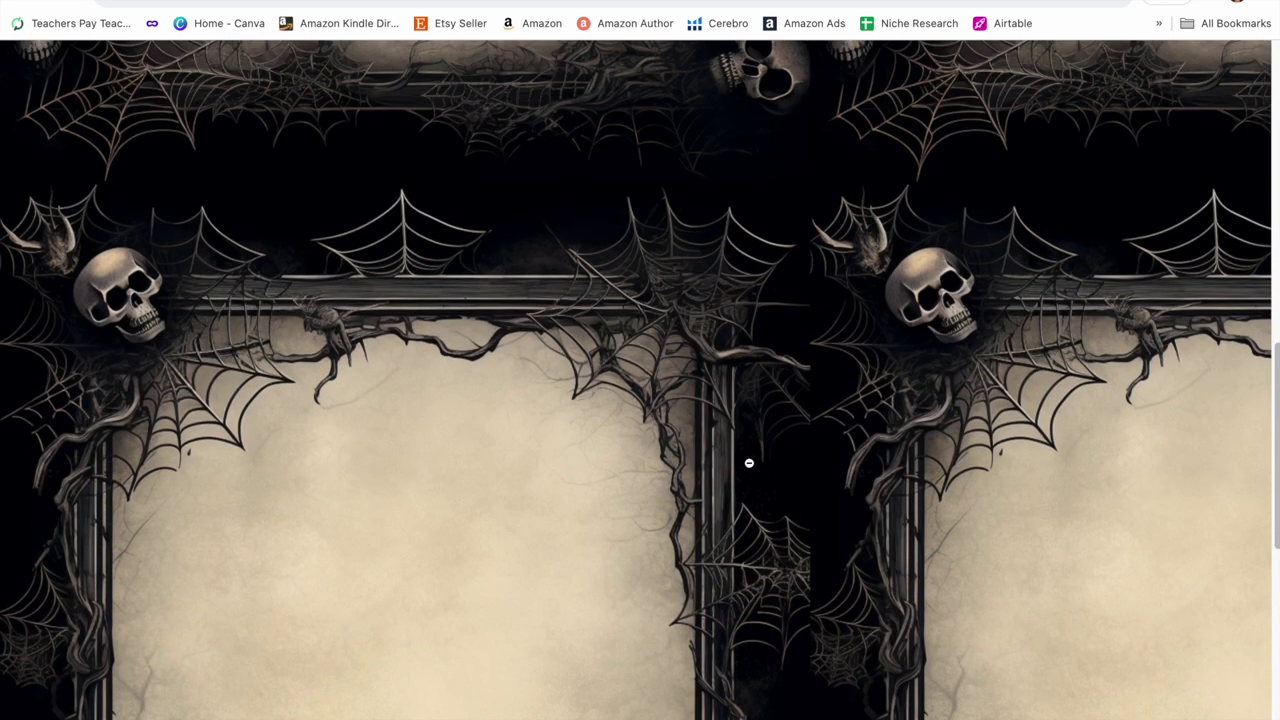
{"action": "left_click", "coordinate": [748, 463]}
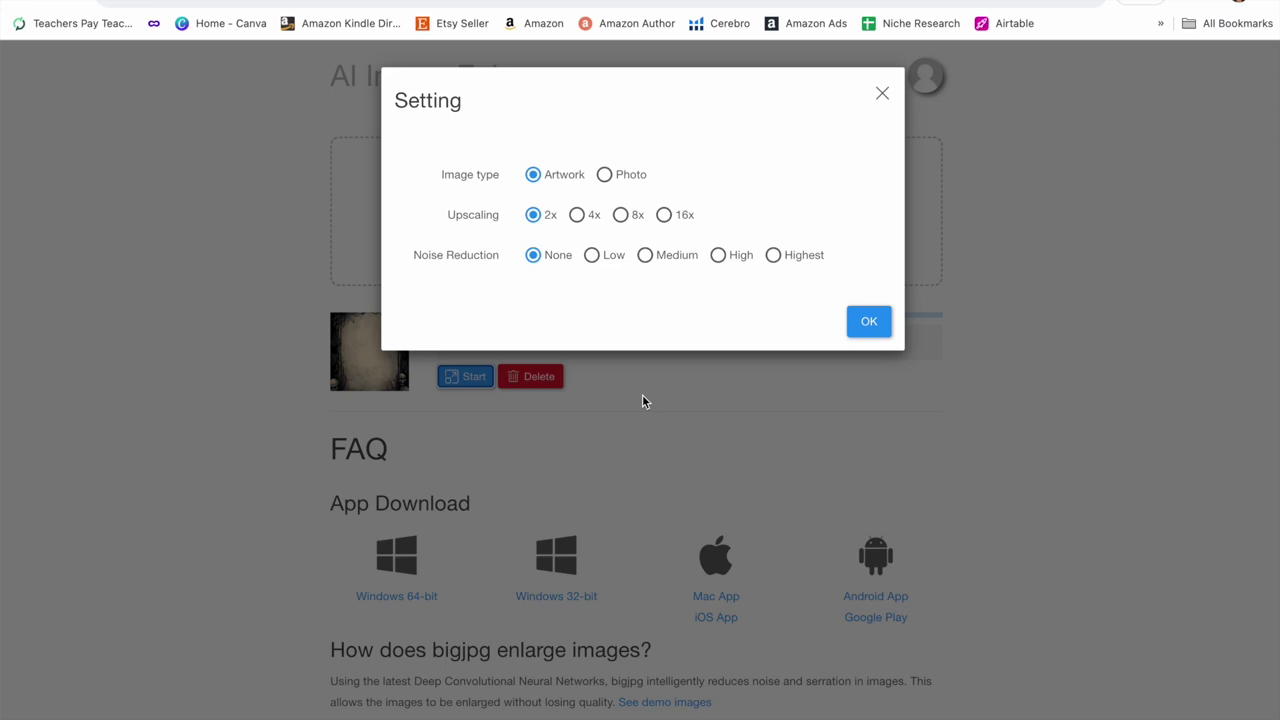
In bigjpg, set the skull frame image's enlargement to 4x upscaling
{"action": "left_click", "coordinate": [577, 215]}
{"action": "left_click", "coordinate": [868, 328]}
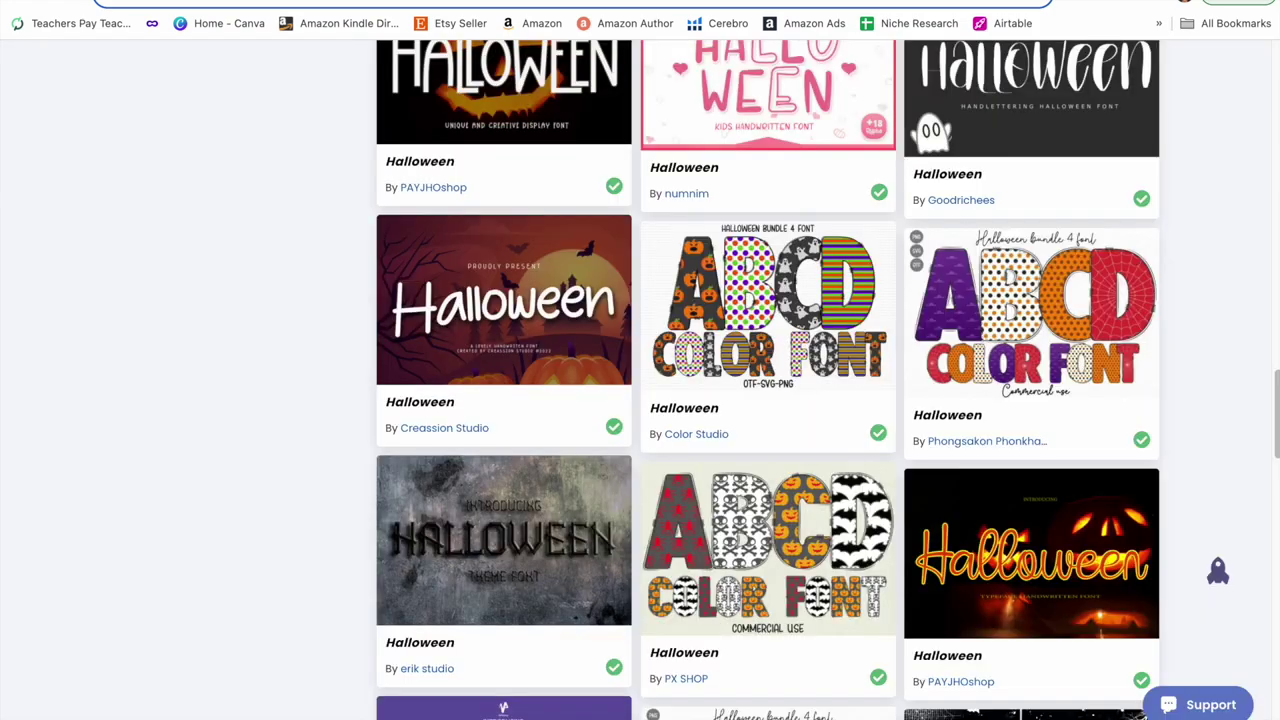
Browse the Halloween font search results and examine the product page of the angular Halloween theme font
{"action": "scroll", "coordinate": [408, 300], "scroll_direction": "up", "scroll_amount": 10}
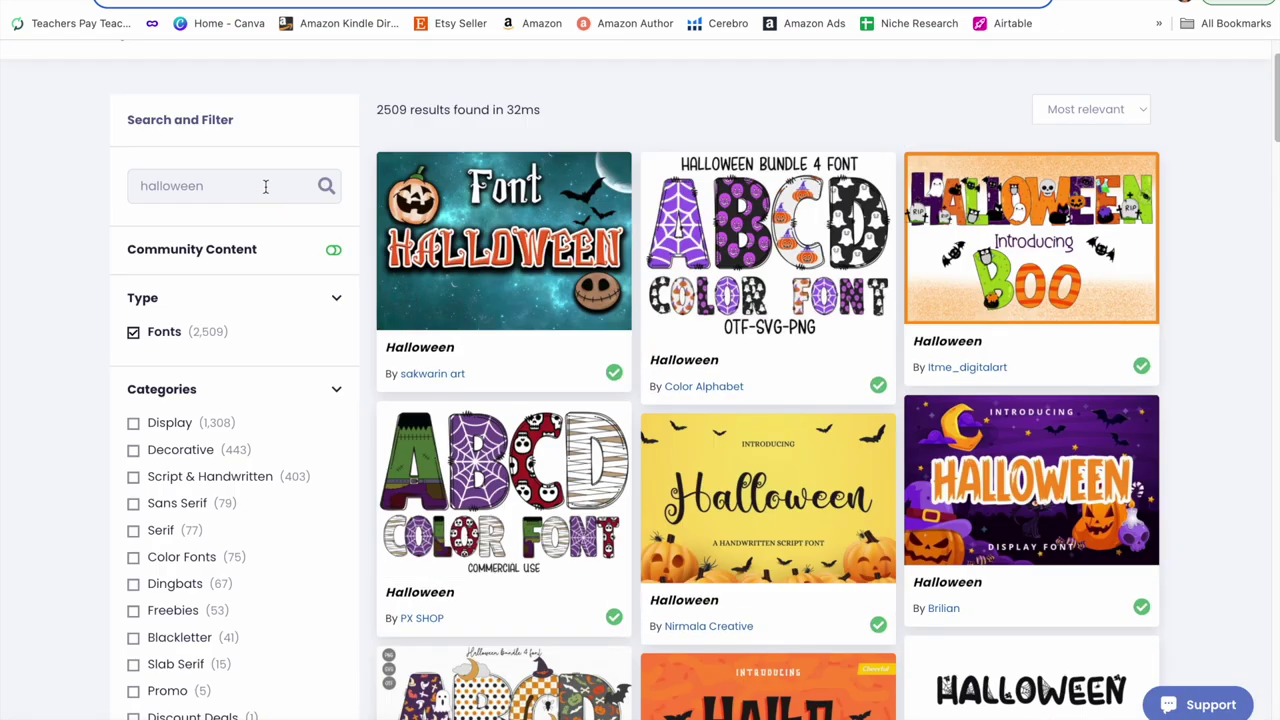
{"action": "scroll", "coordinate": [267, 187], "scroll_direction": "down", "scroll_amount": 1}
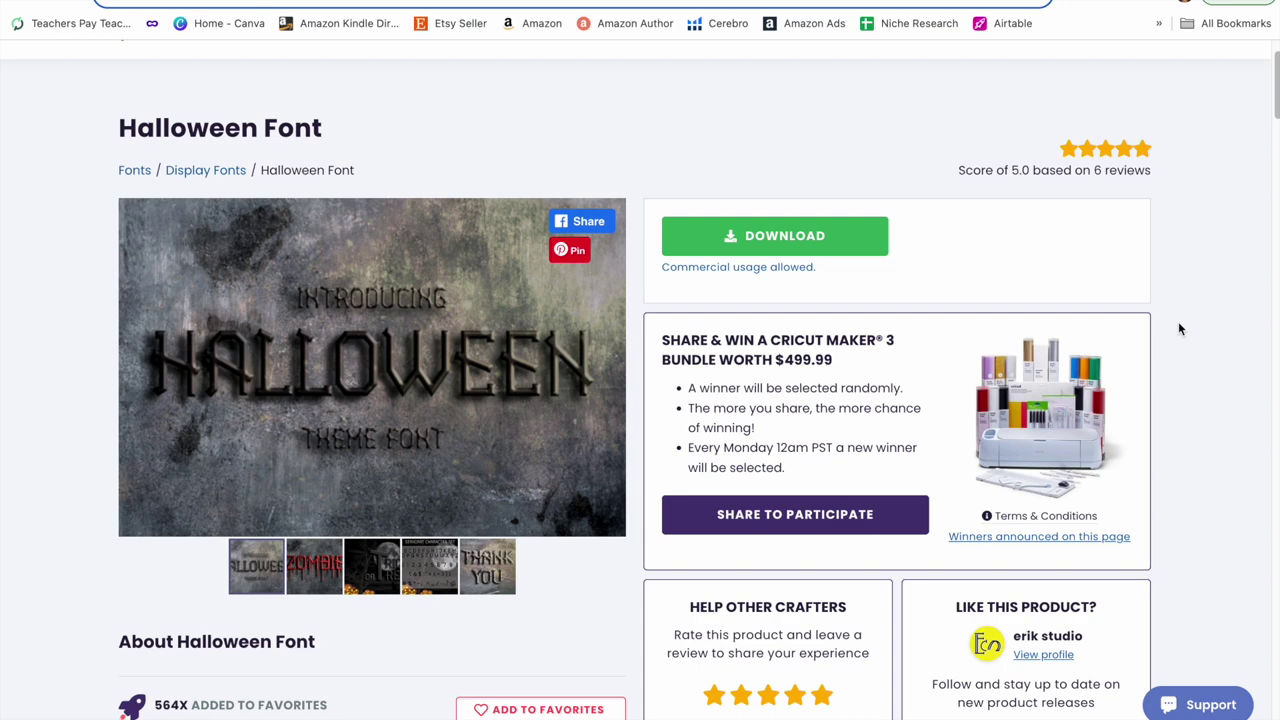
{"action": "scroll", "coordinate": [1178, 329], "scroll_direction": "down", "scroll_amount": 5}
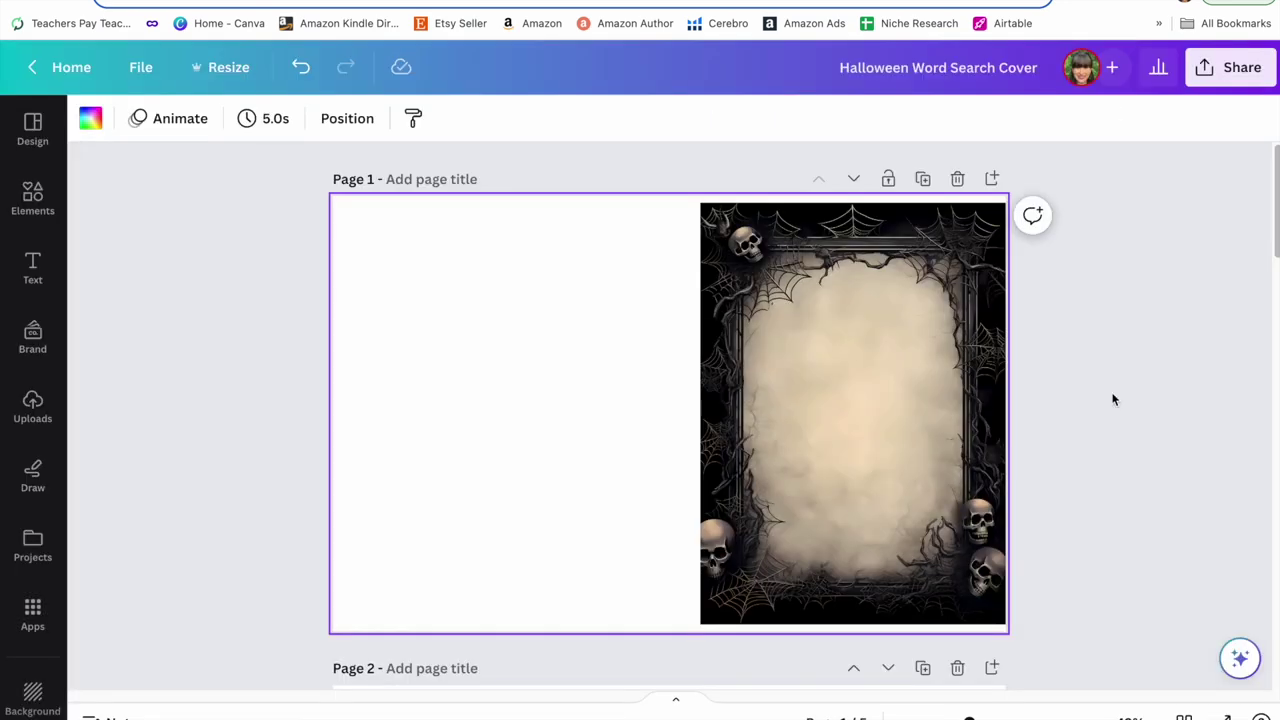
{"action": "left_click", "coordinate": [30, 283]}
{"action": "left_click", "coordinate": [300, 359]}
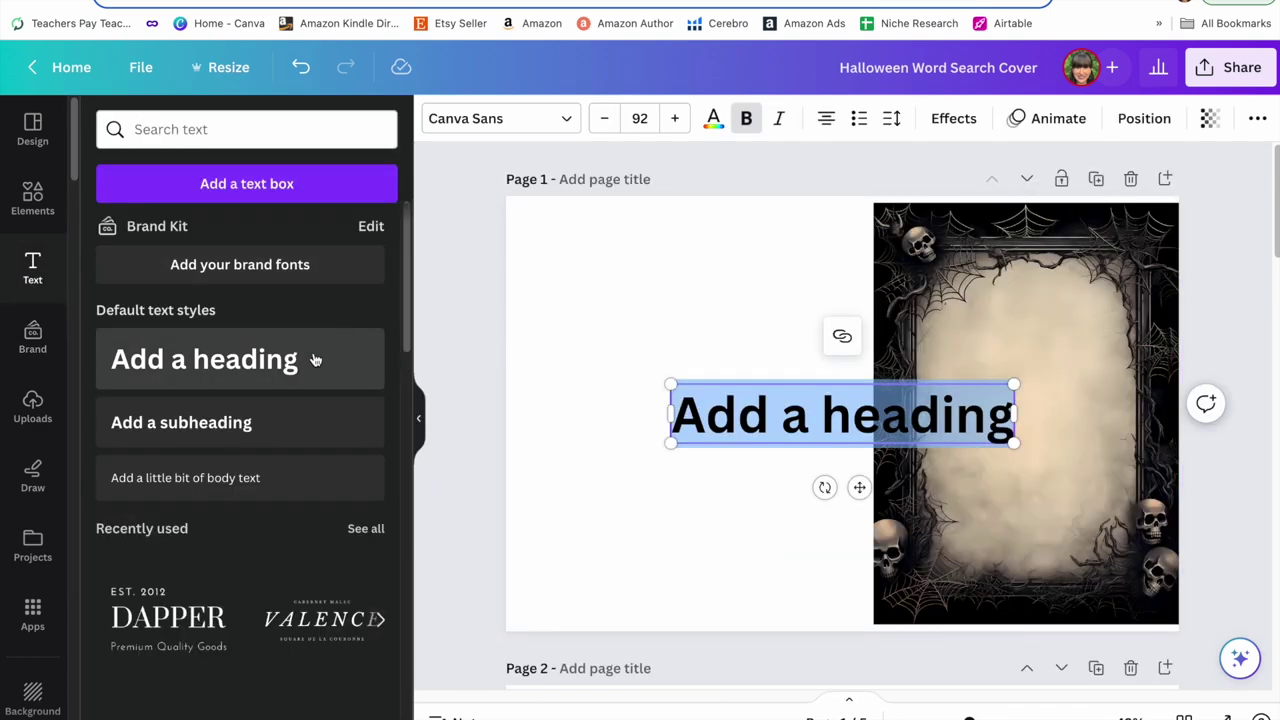
{"action": "left_click", "coordinate": [571, 118]}
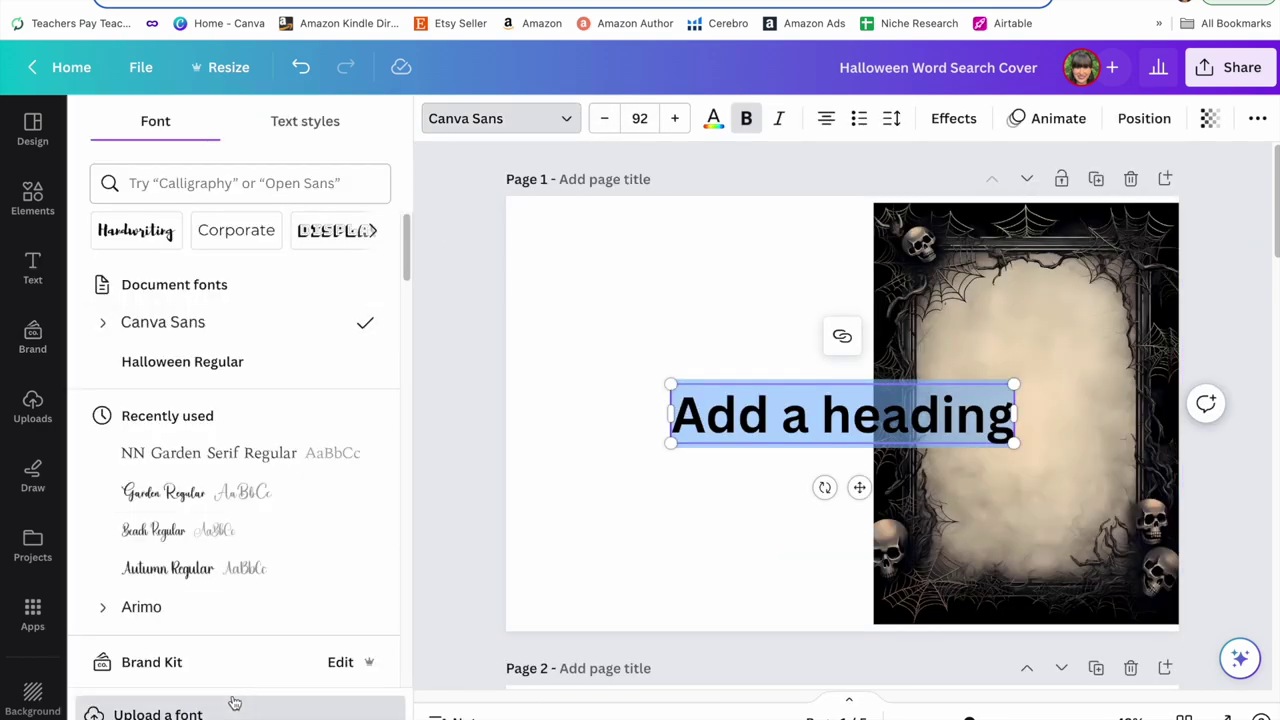
{"action": "key", "text": "ctrl+z"}
Enlarge the frame to fill the front half of the cover, place a copy on the back half and flip it horizontally
{"action": "left_click_drag", "start_coordinate": [1043, 357], "coordinate": [1012, 363]}
{"action": "left_click_drag", "start_coordinate": [1104, 202], "coordinate": [1136, 172]}
{"action": "left_click_drag", "start_coordinate": [1072, 267], "coordinate": [774, 264]}
{"action": "left_click", "coordinate": [527, 118]}
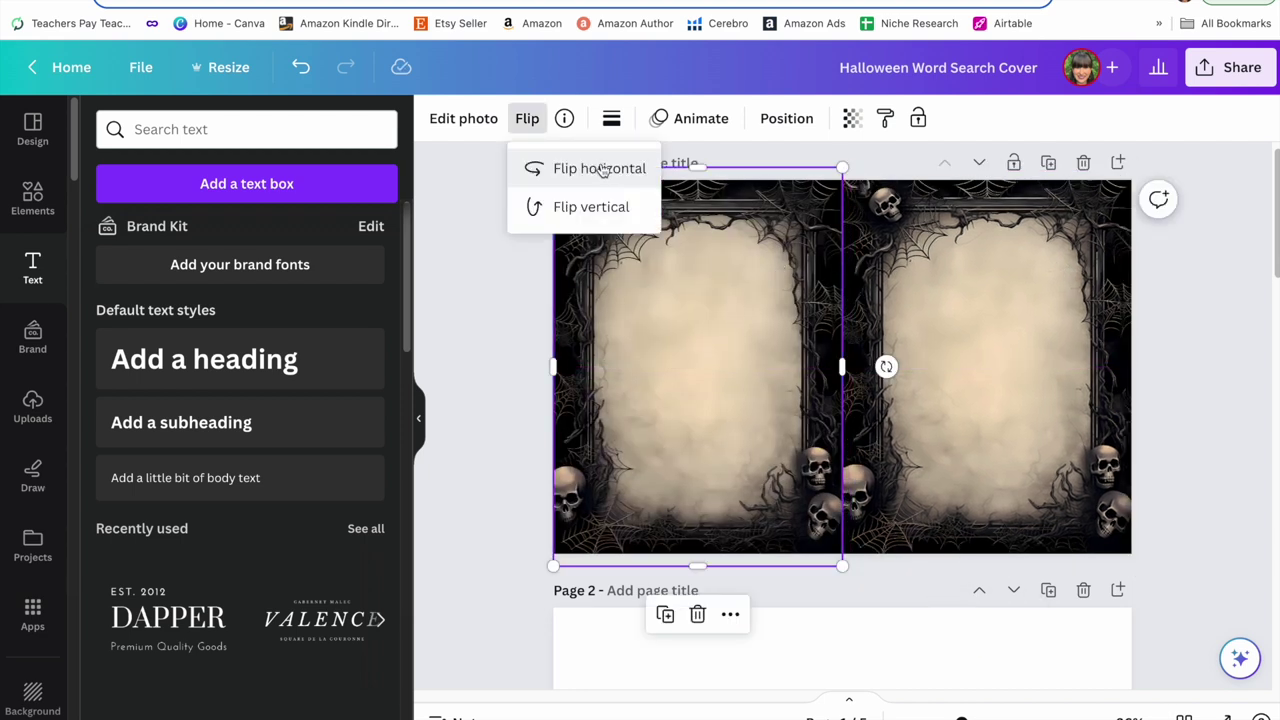
{"action": "left_click", "coordinate": [600, 168]}
{"action": "left_click_drag", "start_coordinate": [744, 372], "coordinate": [745, 376]}
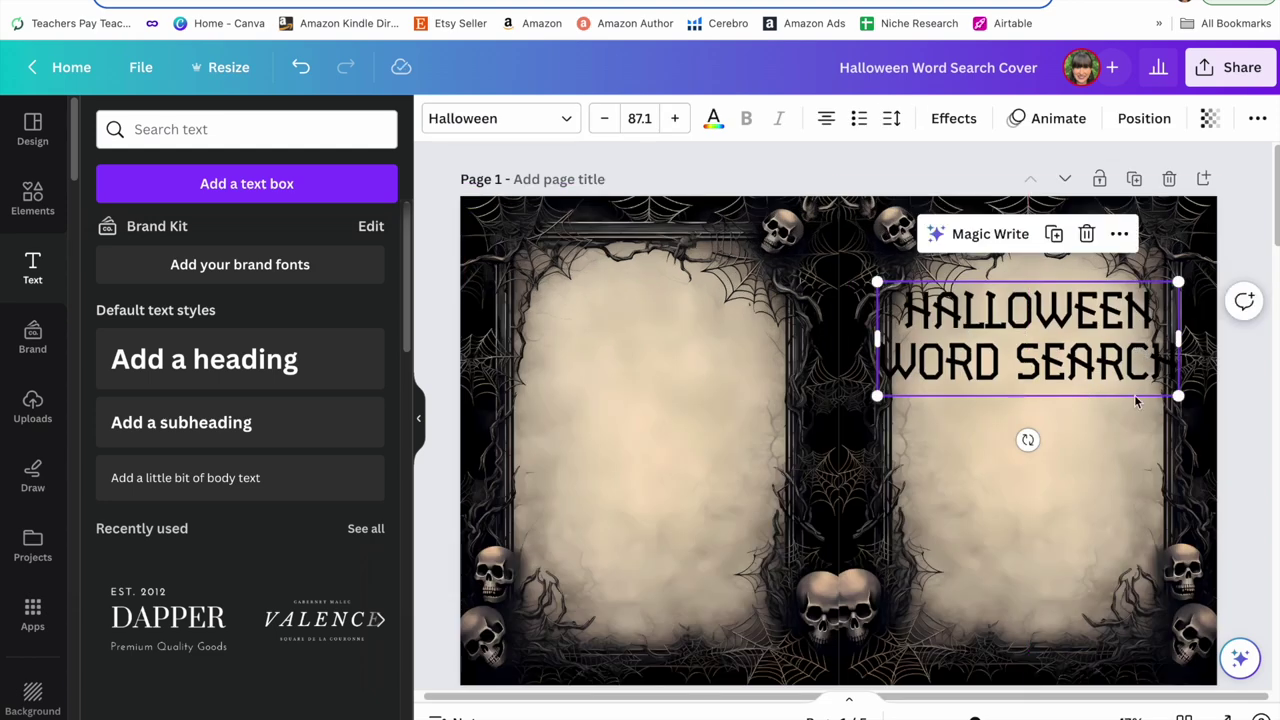
Give a copy of the HALLOWEEN WORD SEARCH title the Hollow effect in dark purple and line it up over the black title
{"action": "left_click", "coordinate": [950, 120]}
{"action": "left_click", "coordinate": [140, 360]}
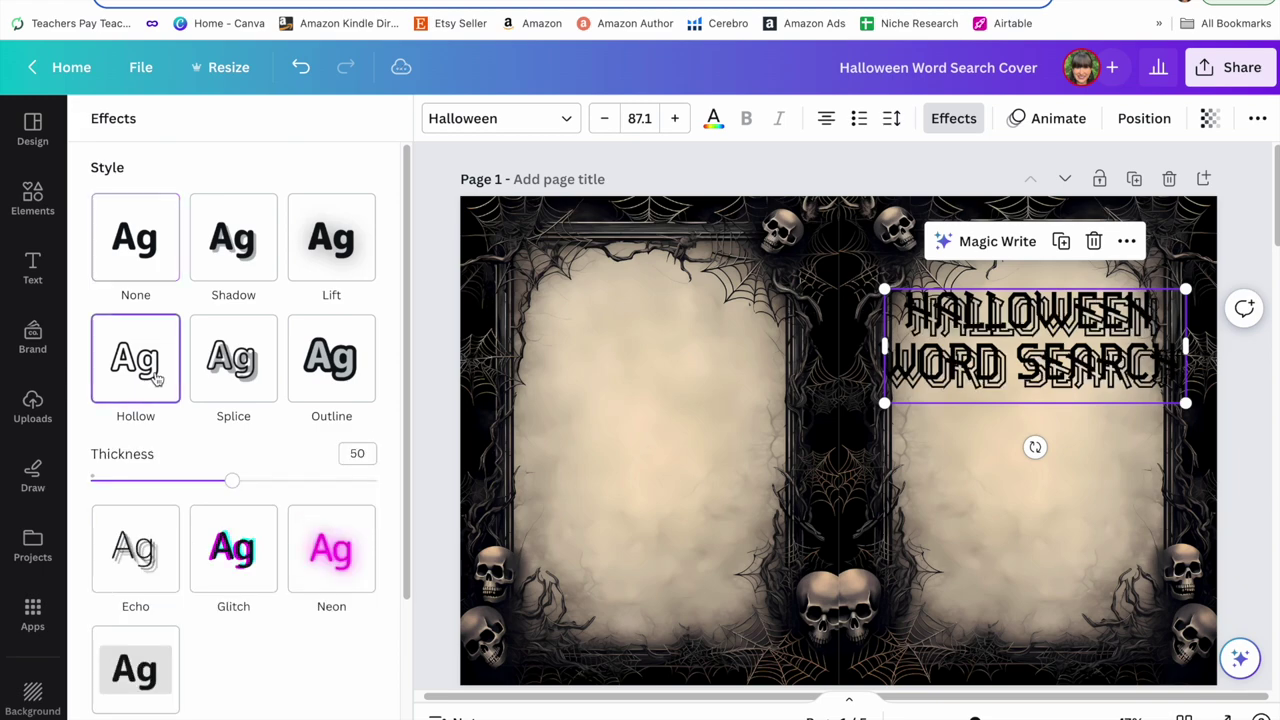
{"action": "left_click", "coordinate": [713, 118]}
{"action": "left_click", "coordinate": [214, 234]}
{"action": "scroll", "coordinate": [1066, 357], "scroll_direction": "up", "scroll_amount": 5}
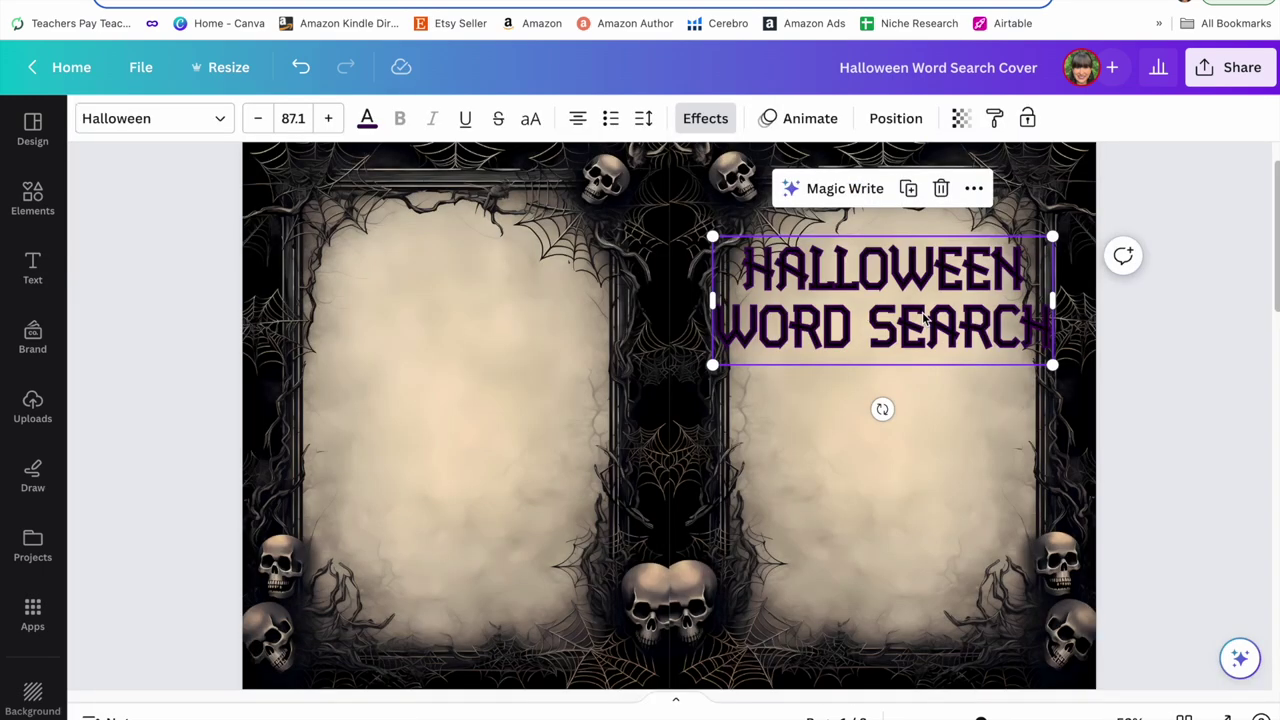
Duplicate the purple title and give the copy the Outline effect, with both outline and text in sage green
{"action": "key", "text": "ctrl+d"}
{"action": "left_click_drag", "start_coordinate": [925, 318], "coordinate": [932, 380]}
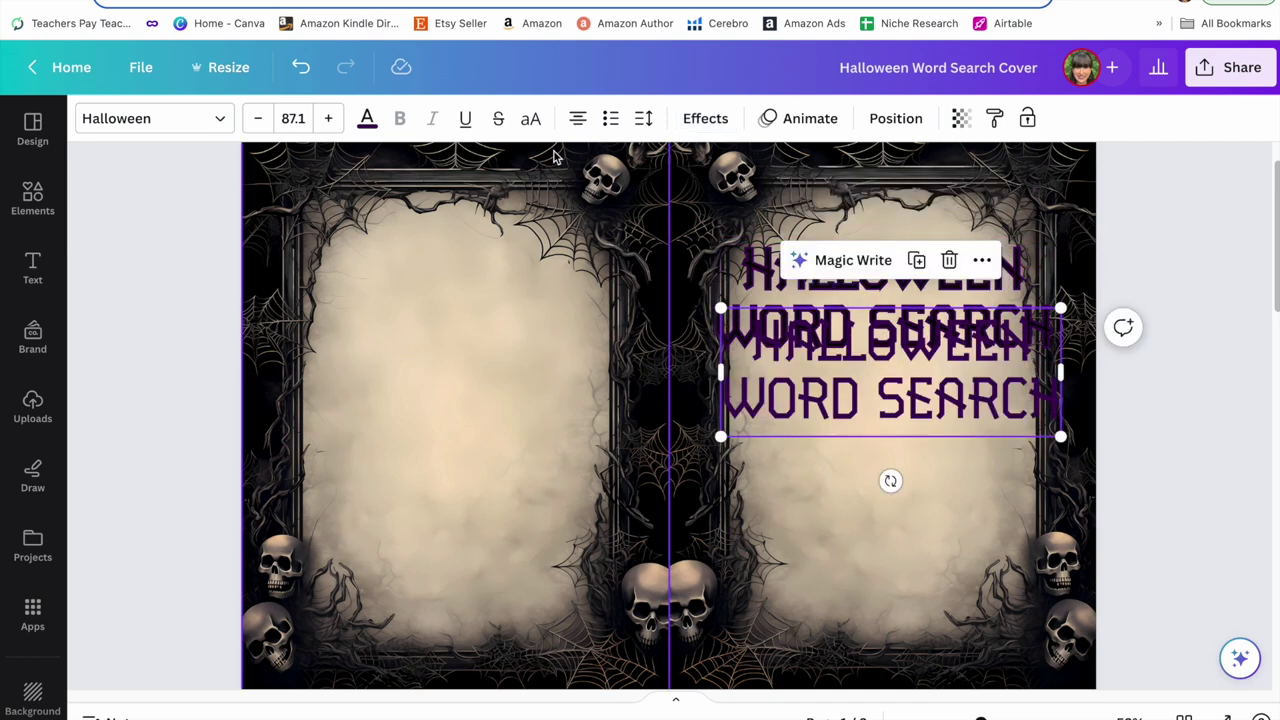
{"action": "left_click", "coordinate": [705, 118]}
{"action": "left_click", "coordinate": [325, 357]}
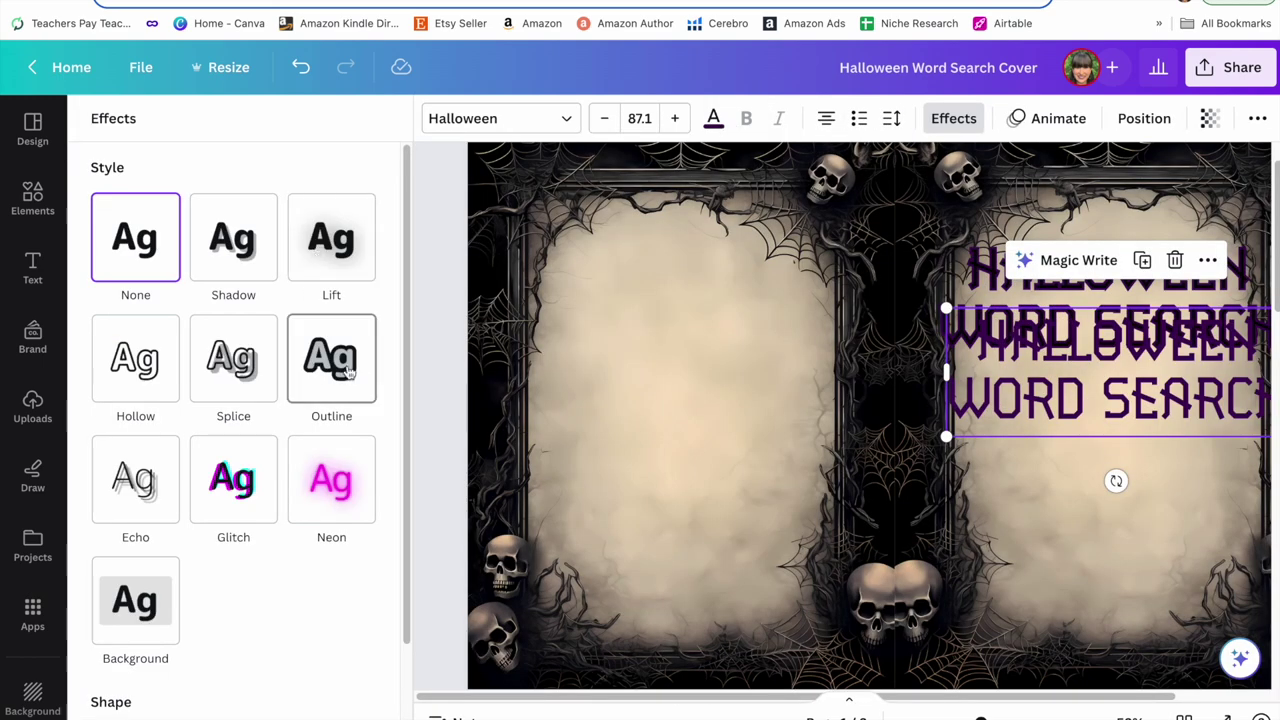
{"action": "left_click", "coordinate": [361, 513]}
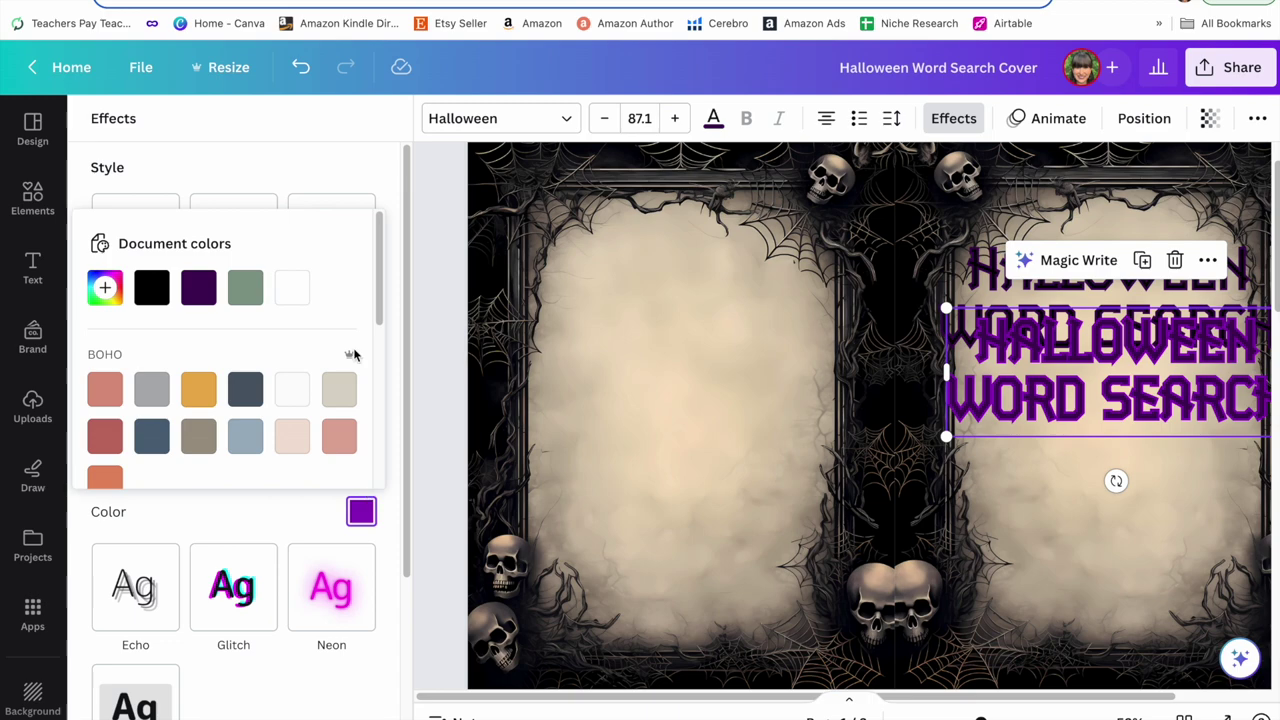
{"action": "left_click", "coordinate": [245, 288]}
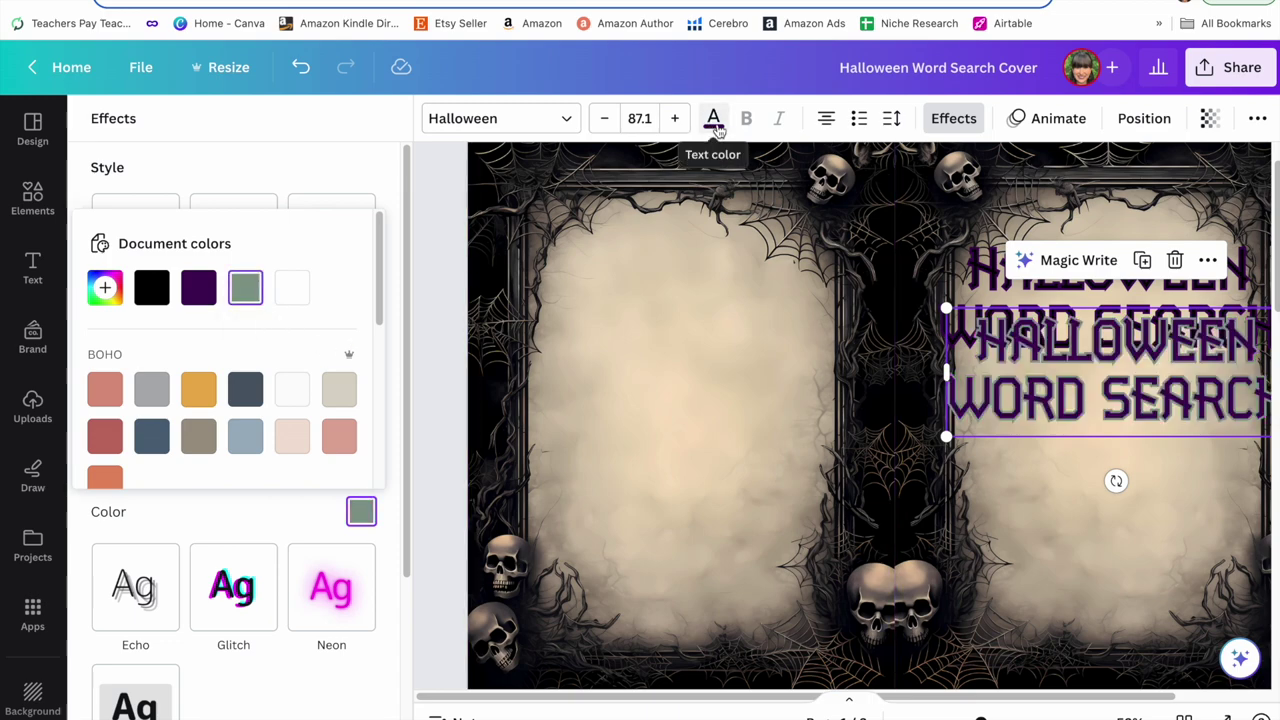
{"action": "left_click", "coordinate": [713, 120]}
{"action": "left_click", "coordinate": [266, 235]}
{"action": "scroll", "coordinate": [1000, 380], "scroll_direction": "up", "scroll_amount": 2}
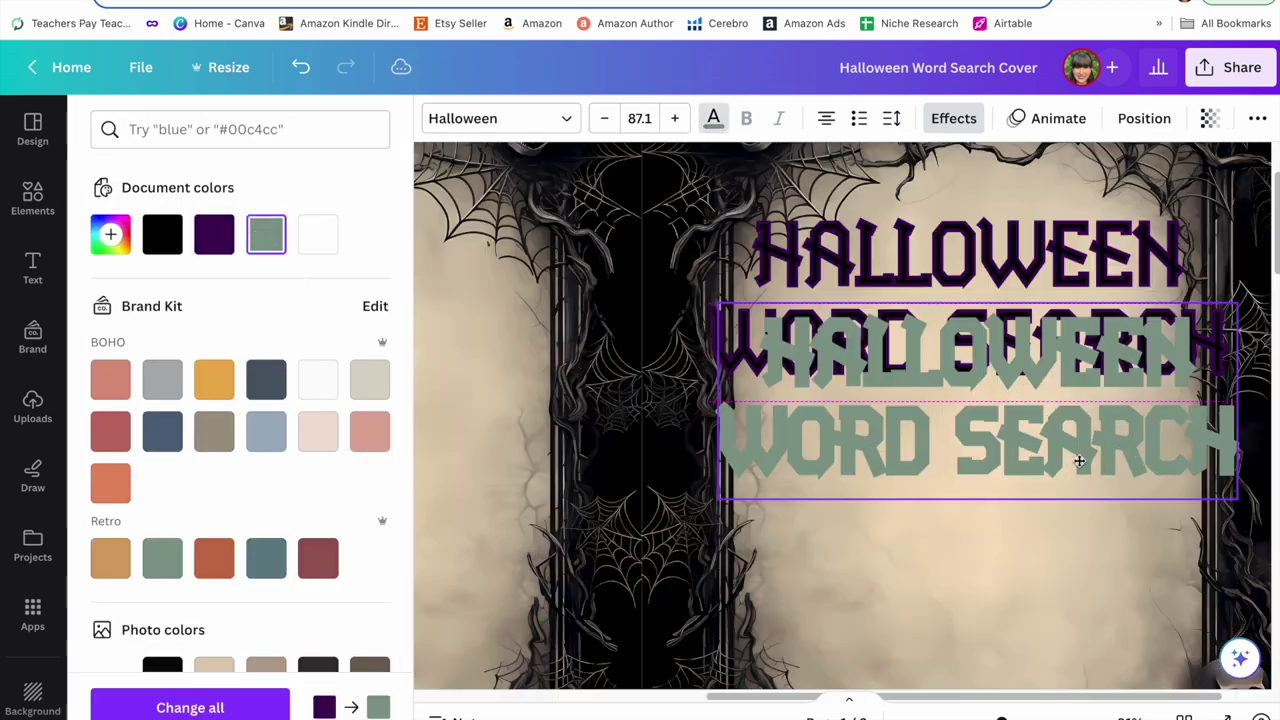
Line up the green title copy with the original title and send it backward two layers behind the other title texts
{"action": "left_click", "coordinate": [713, 118]}
{"action": "left_click", "coordinate": [884, 124]}
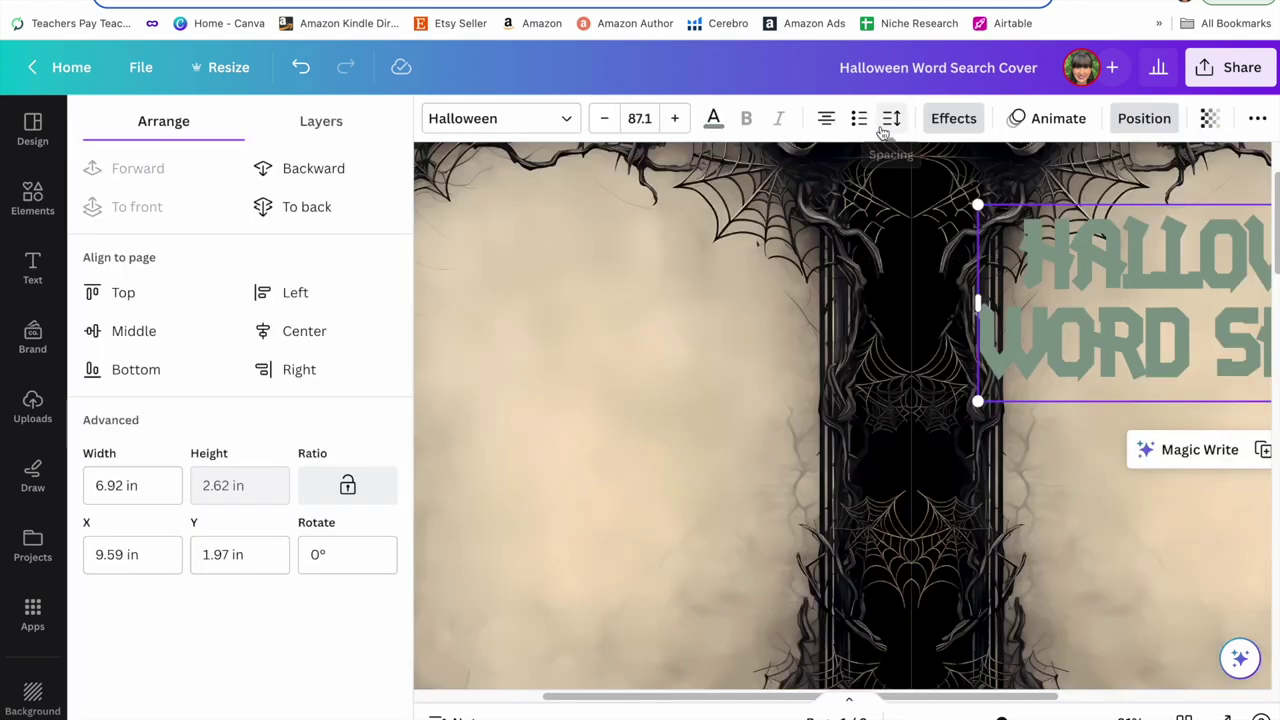
{"action": "left_click", "coordinate": [313, 168]}
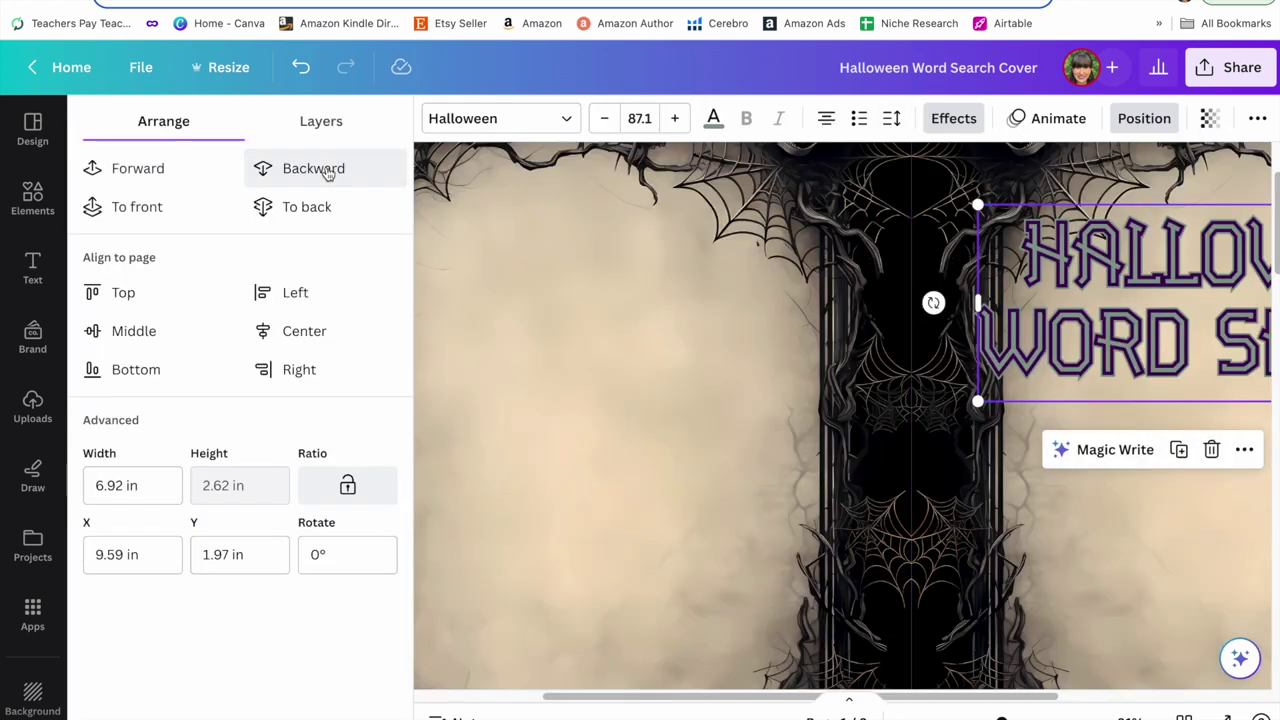
{"action": "left_click", "coordinate": [313, 168]}
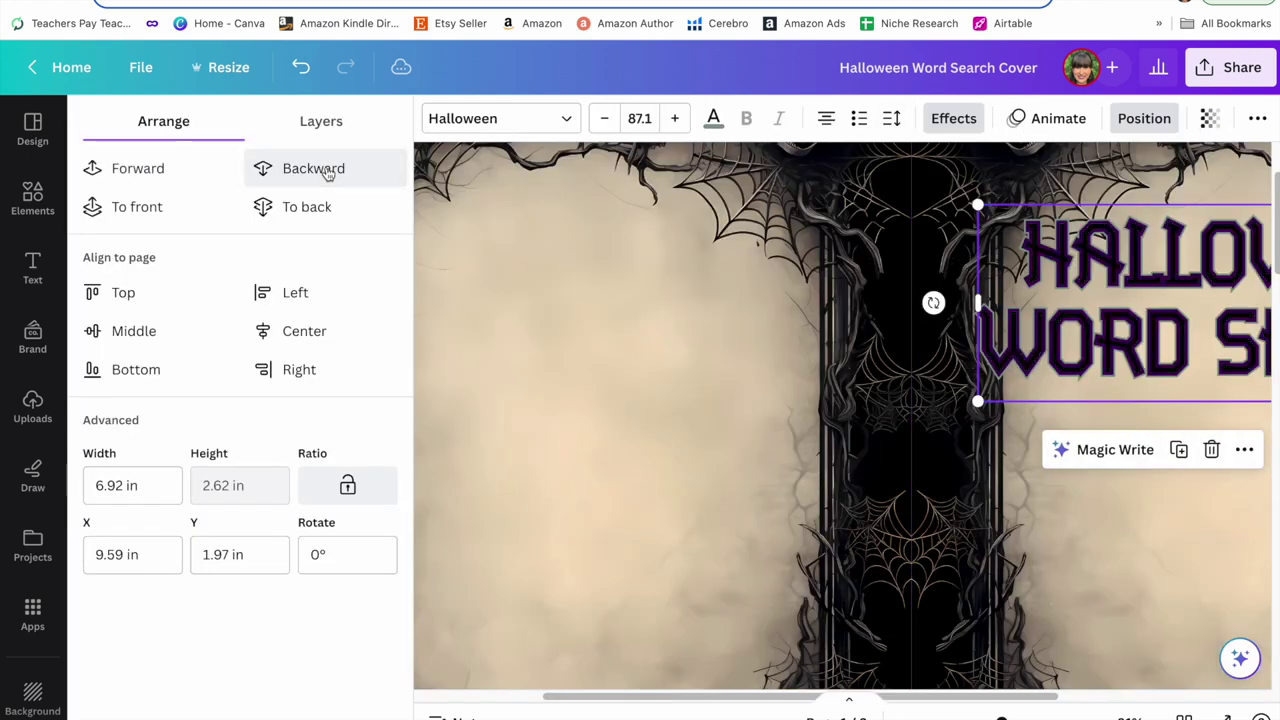
{"action": "scroll", "coordinate": [664, 403], "scroll_direction": "up", "scroll_amount": 5}
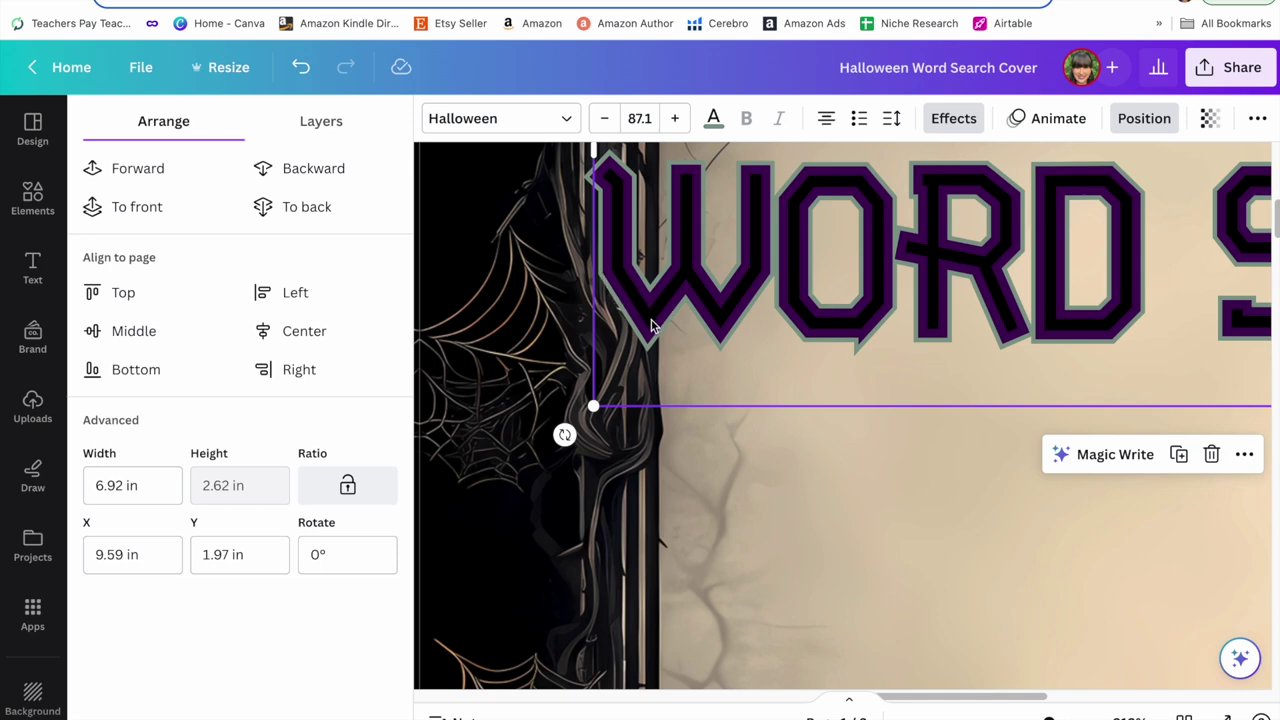
{"action": "scroll", "coordinate": [967, 484], "scroll_direction": "down", "scroll_amount": 5}
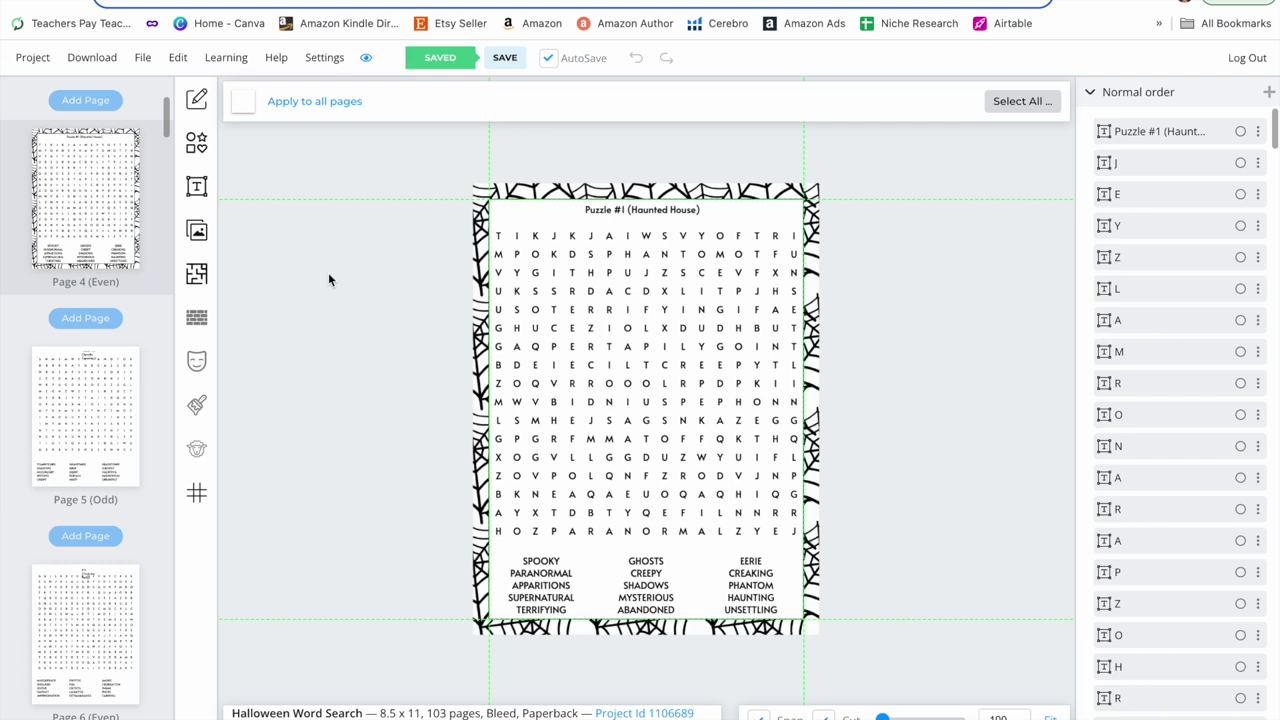
In Book Bolt, look at the file export options and the solution puzzles on page 8, and return to the Canva cover
{"action": "left_click", "coordinate": [145, 62]}
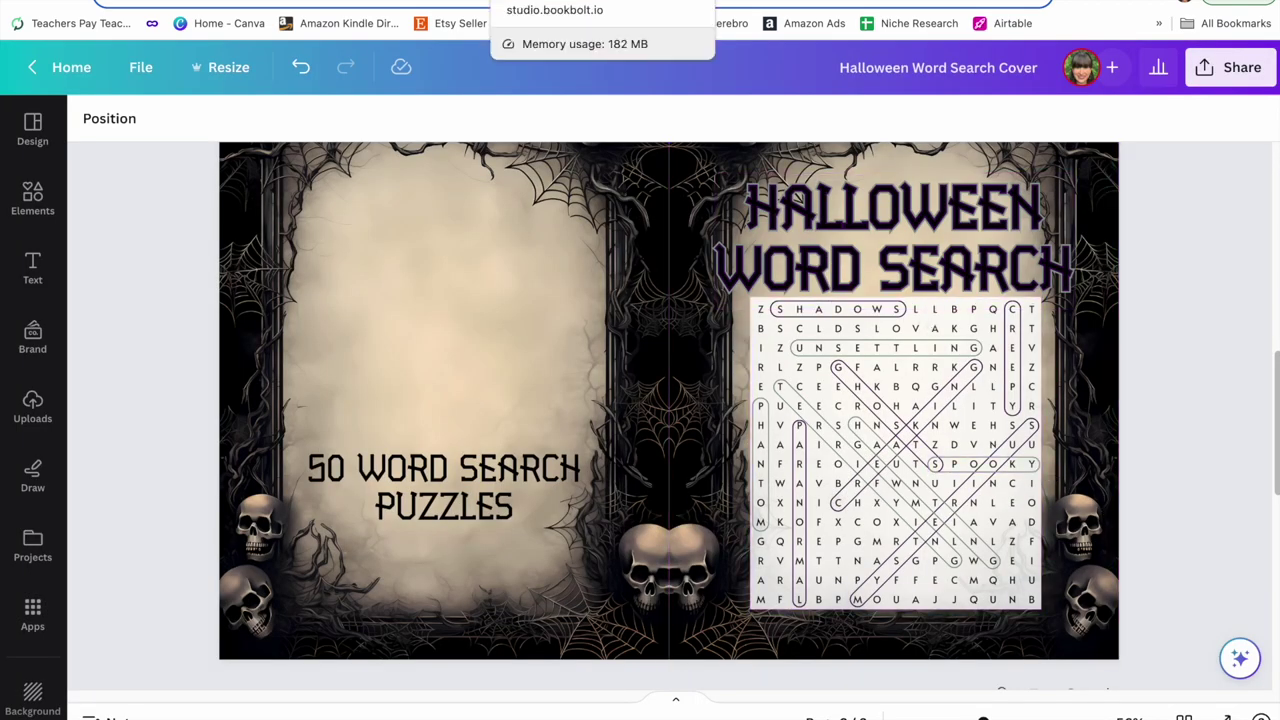
{"action": "left_click", "coordinate": [560, 2]}
{"action": "scroll", "coordinate": [49, 457], "scroll_direction": "down", "scroll_amount": 5}
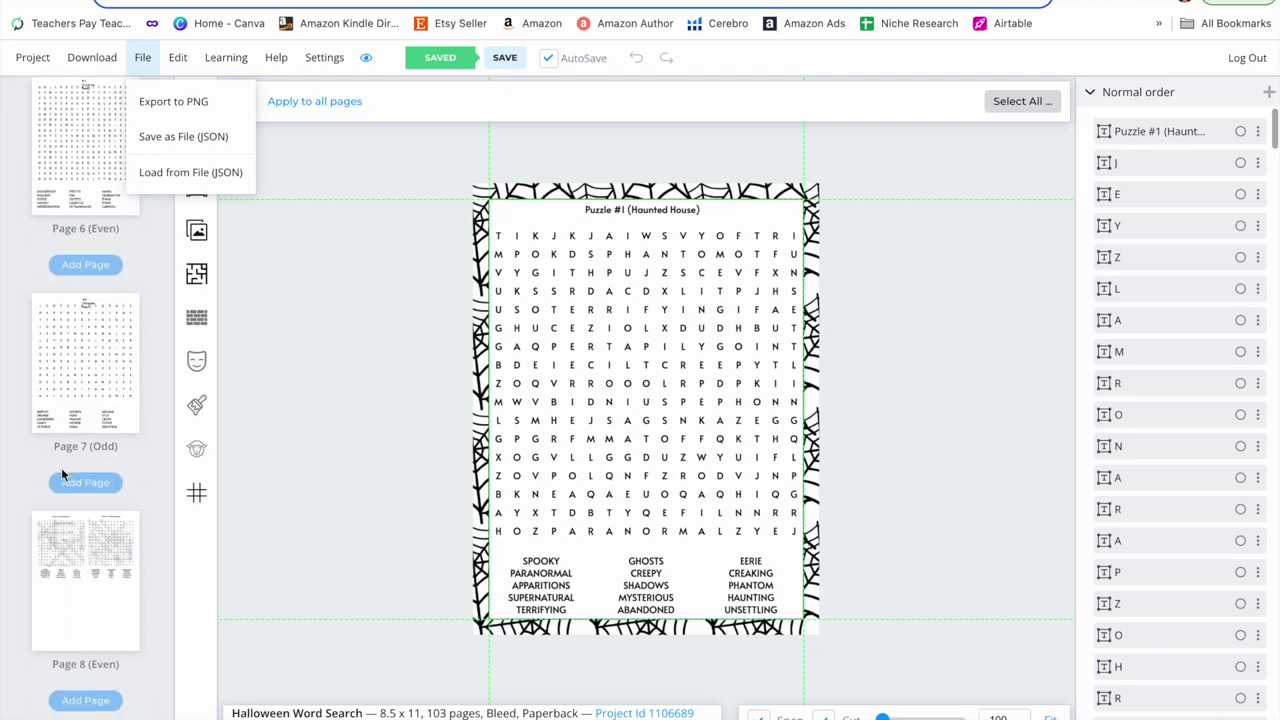
{"action": "left_click", "coordinate": [82, 562]}
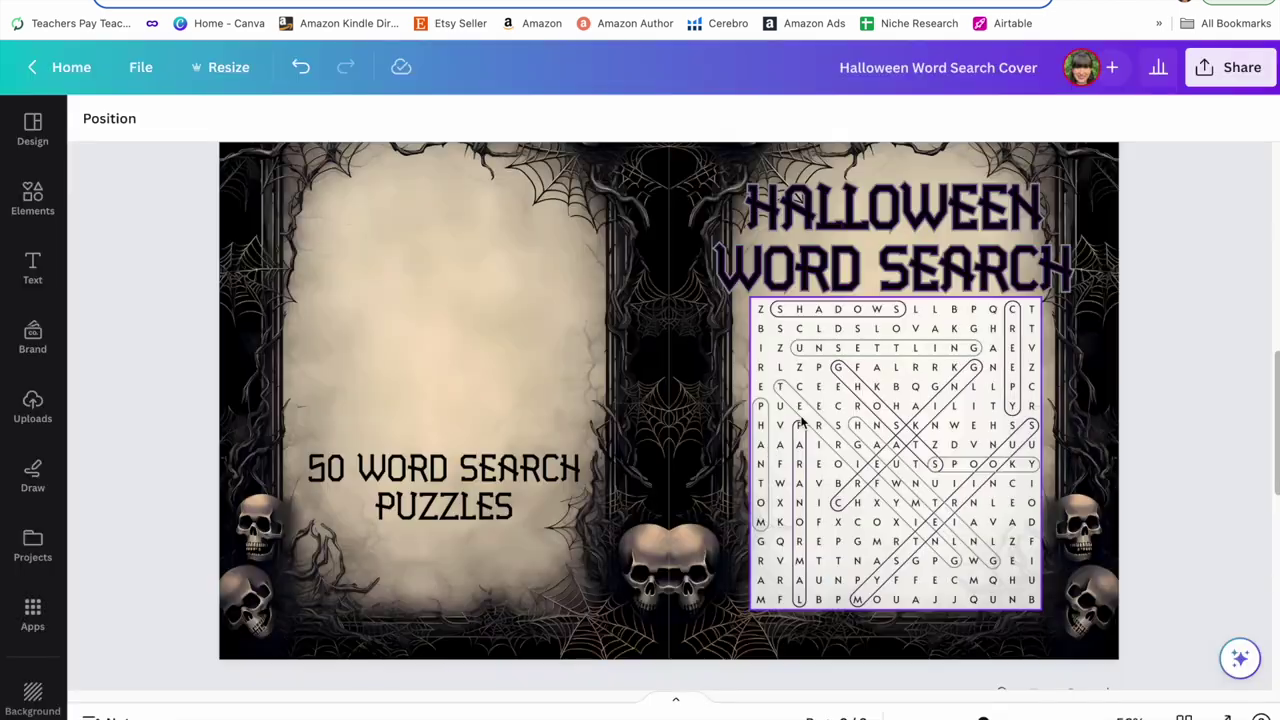
{"action": "key", "text": "ctrl+Tab"}
Add a square shape to the cover and reshape it into a thin horizontal bar across the spine
{"action": "left_click", "coordinate": [42, 208]}
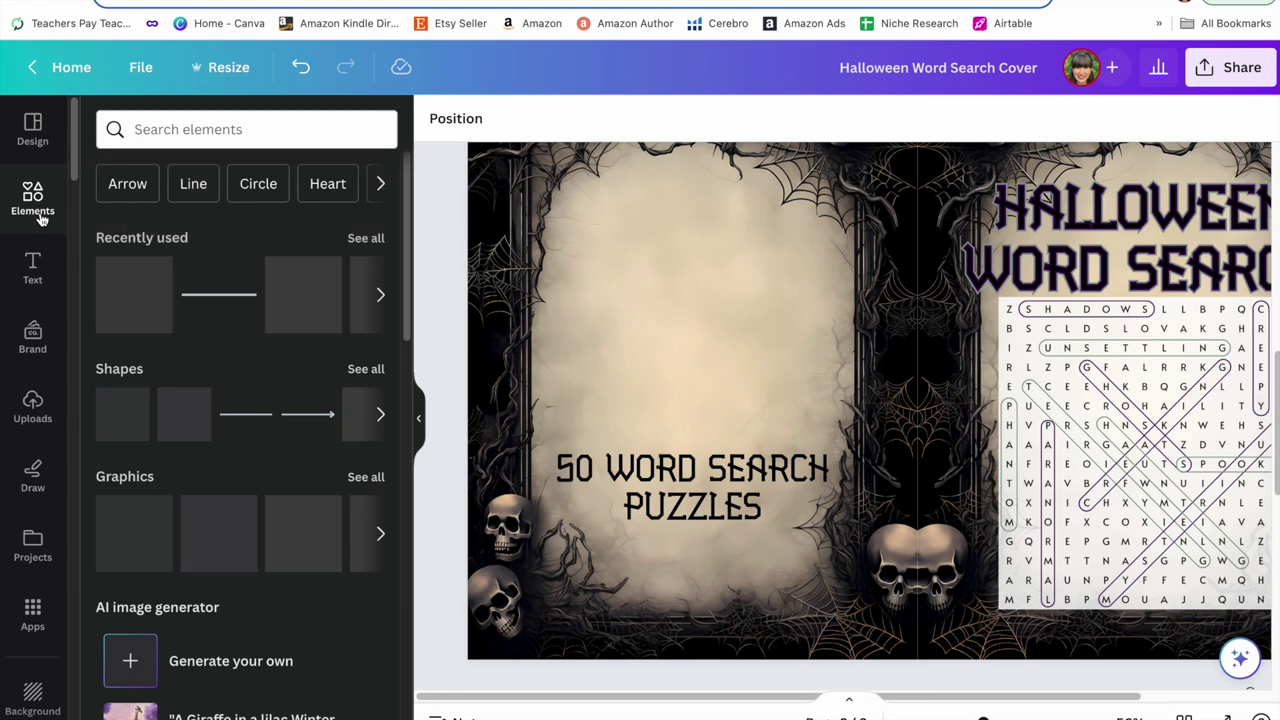
{"action": "left_click", "coordinate": [125, 433]}
{"action": "left_click_drag", "start_coordinate": [917, 279], "coordinate": [913, 428]}
{"action": "left_click", "coordinate": [418, 418]}
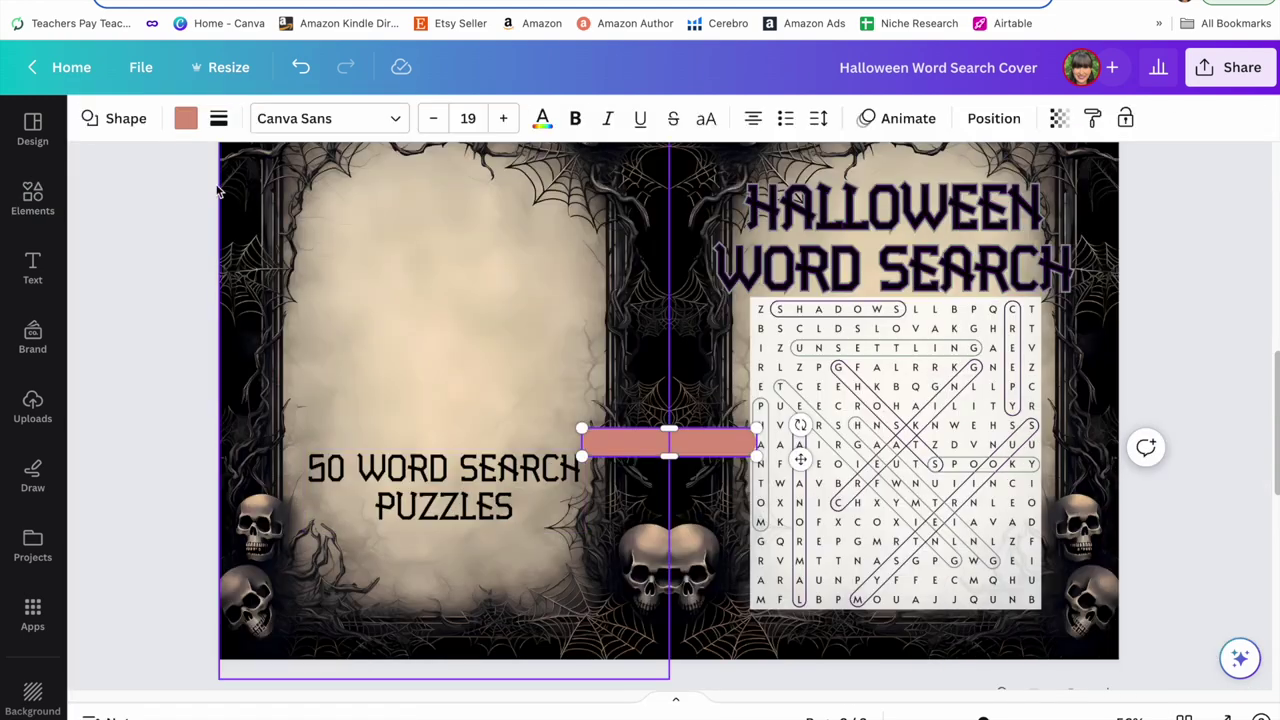
Remove the bar's fill and give it a solid border with weight 2
{"action": "left_click", "coordinate": [186, 117]}
{"action": "left_click", "coordinate": [163, 236]}
{"action": "left_click", "coordinate": [564, 118]}
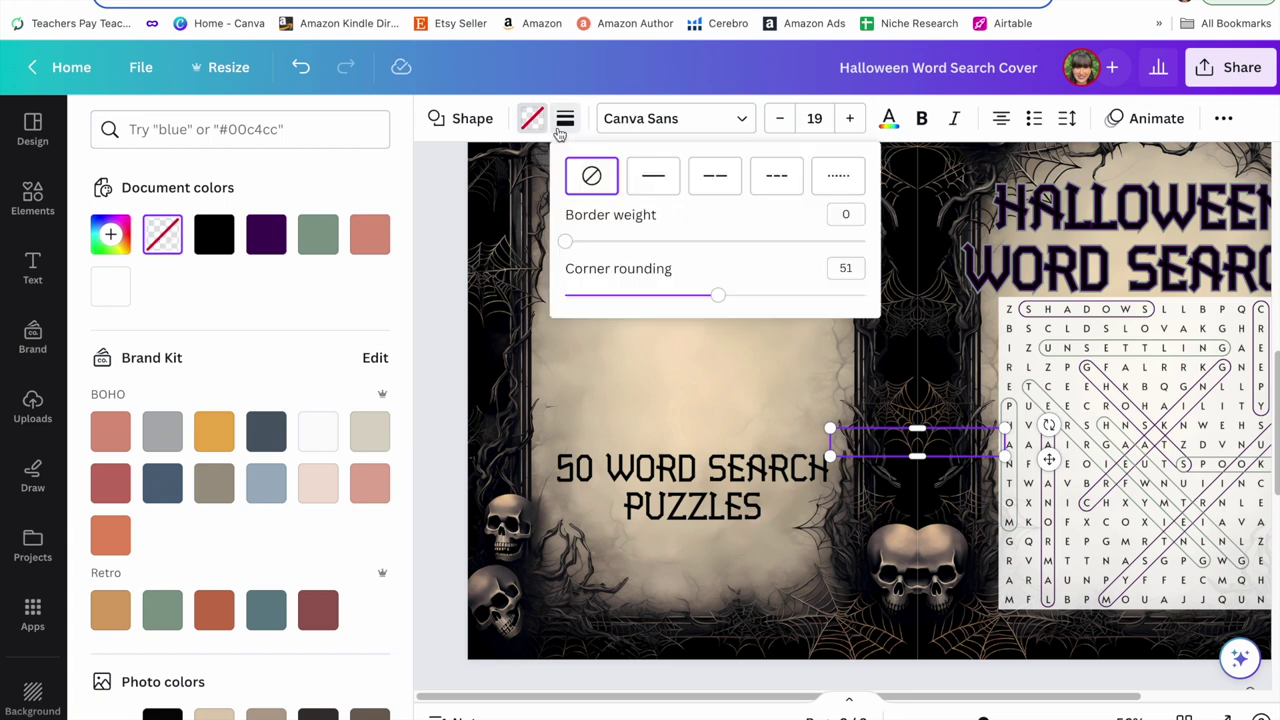
{"action": "left_click", "coordinate": [653, 175]}
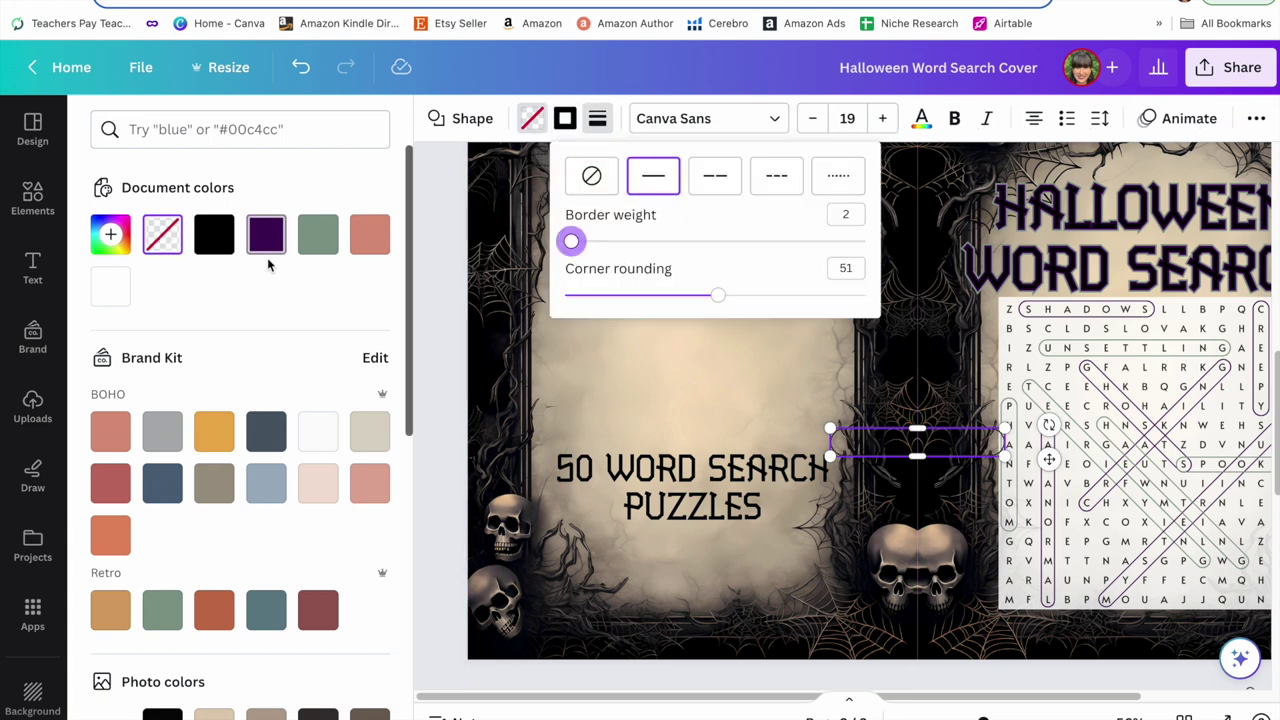
Try the outlined bar as a circle marker over words in the cover's puzzle grid, and review the whole cover
{"action": "scroll", "coordinate": [953, 340], "scroll_direction": "up", "scroll_amount": 5}
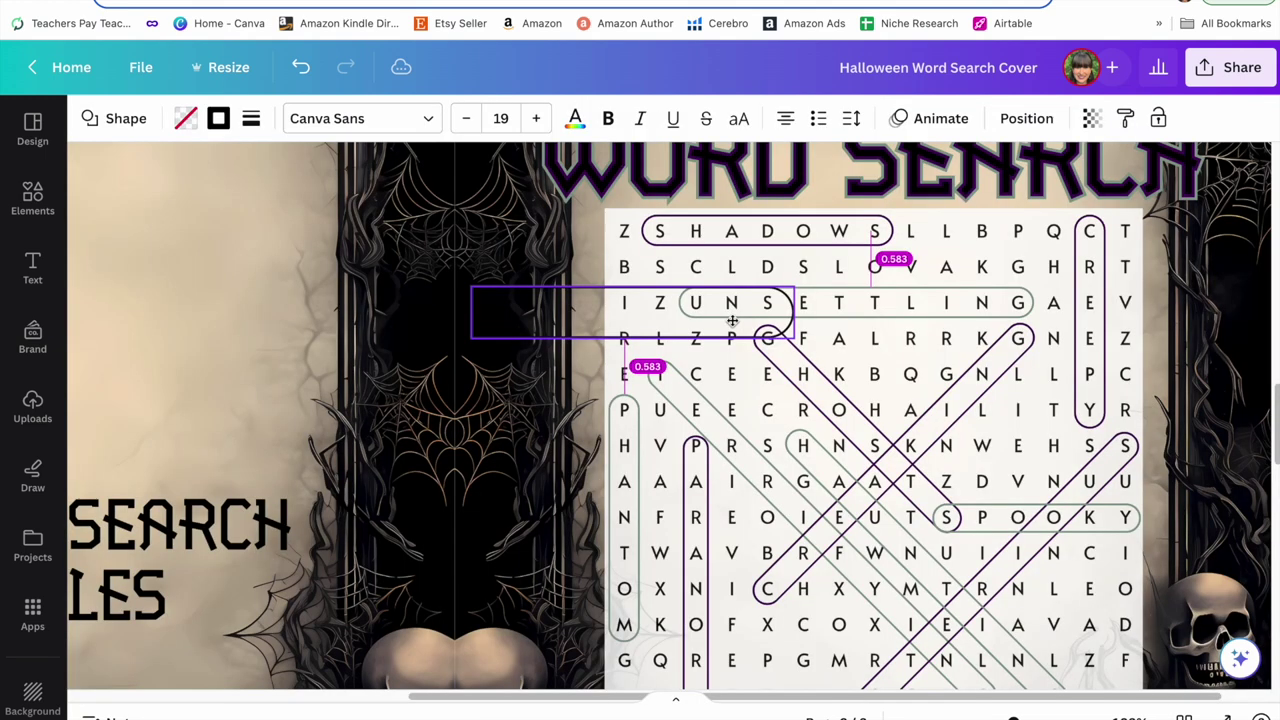
{"action": "left_click_drag", "start_coordinate": [840, 398], "coordinate": [843, 477]}
{"action": "left_click", "coordinate": [298, 118]}
{"action": "key", "text": "Escape"}
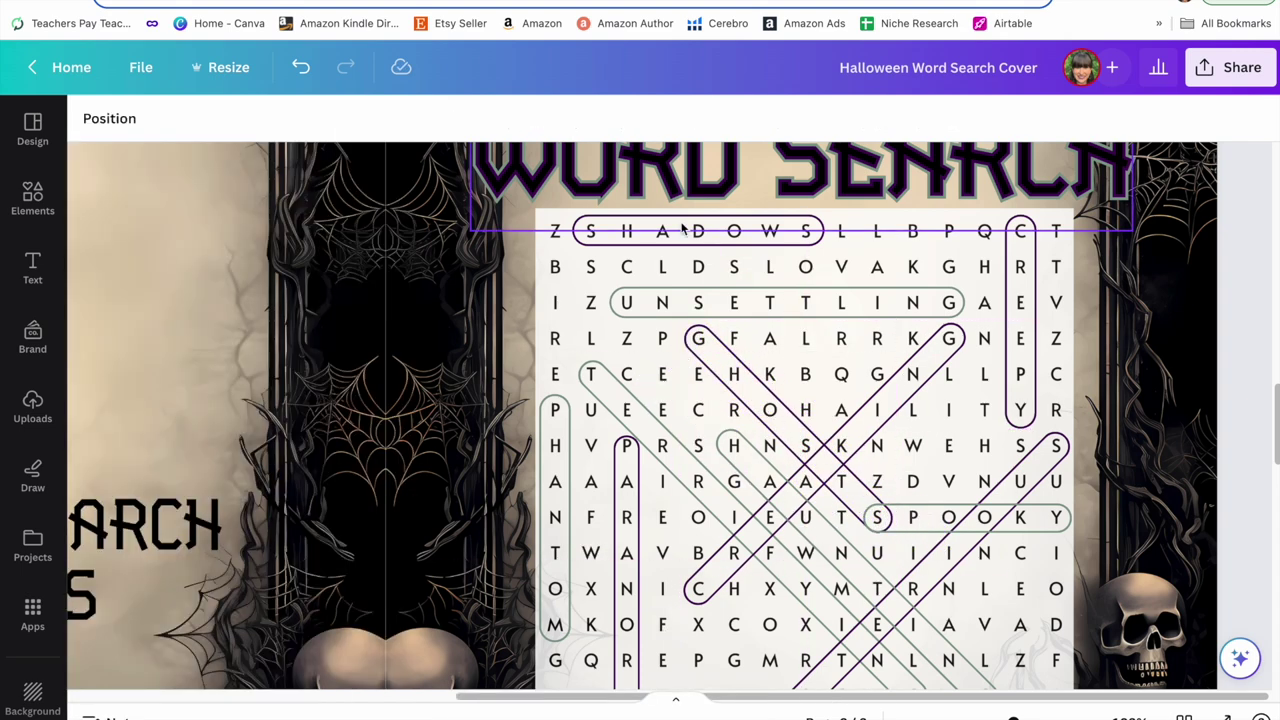
{"action": "scroll", "coordinate": [702, 302], "scroll_direction": "down", "scroll_amount": 5}
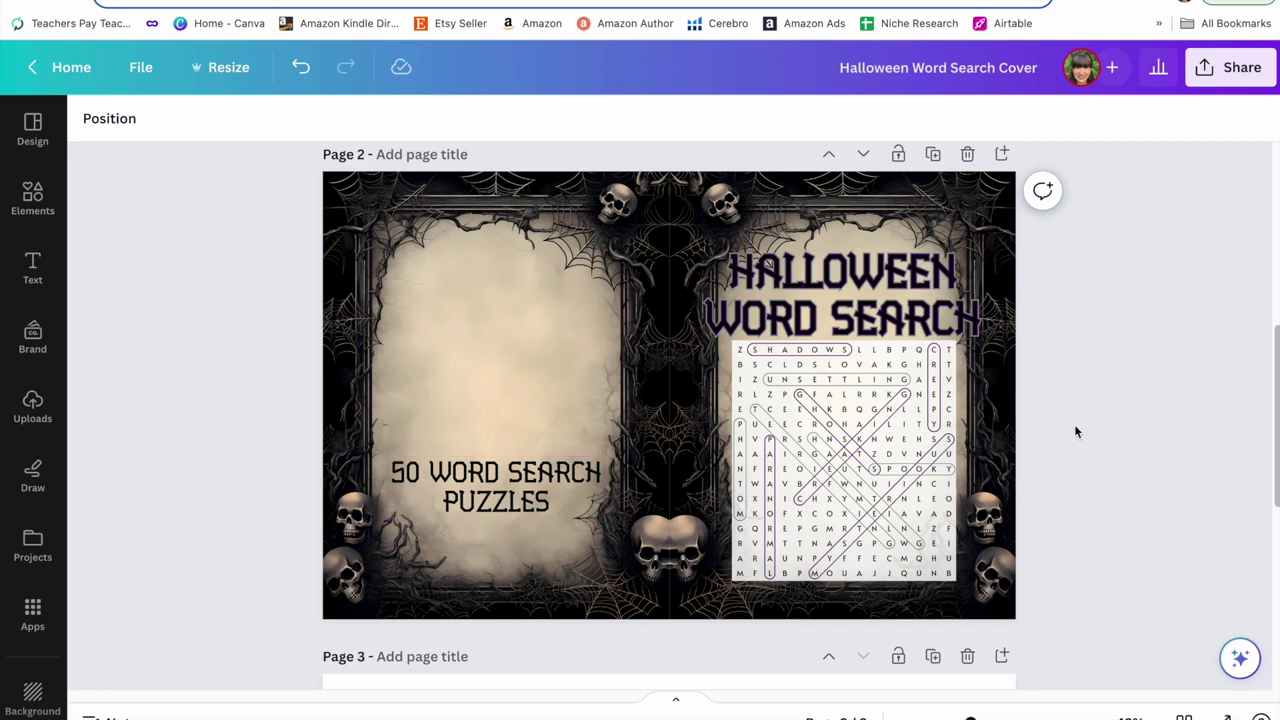
Lock the front cover's skull background and group the puzzle grid with its word circles
{"action": "right_click", "coordinate": [998, 456]}
{"action": "left_click", "coordinate": [851, 579]}
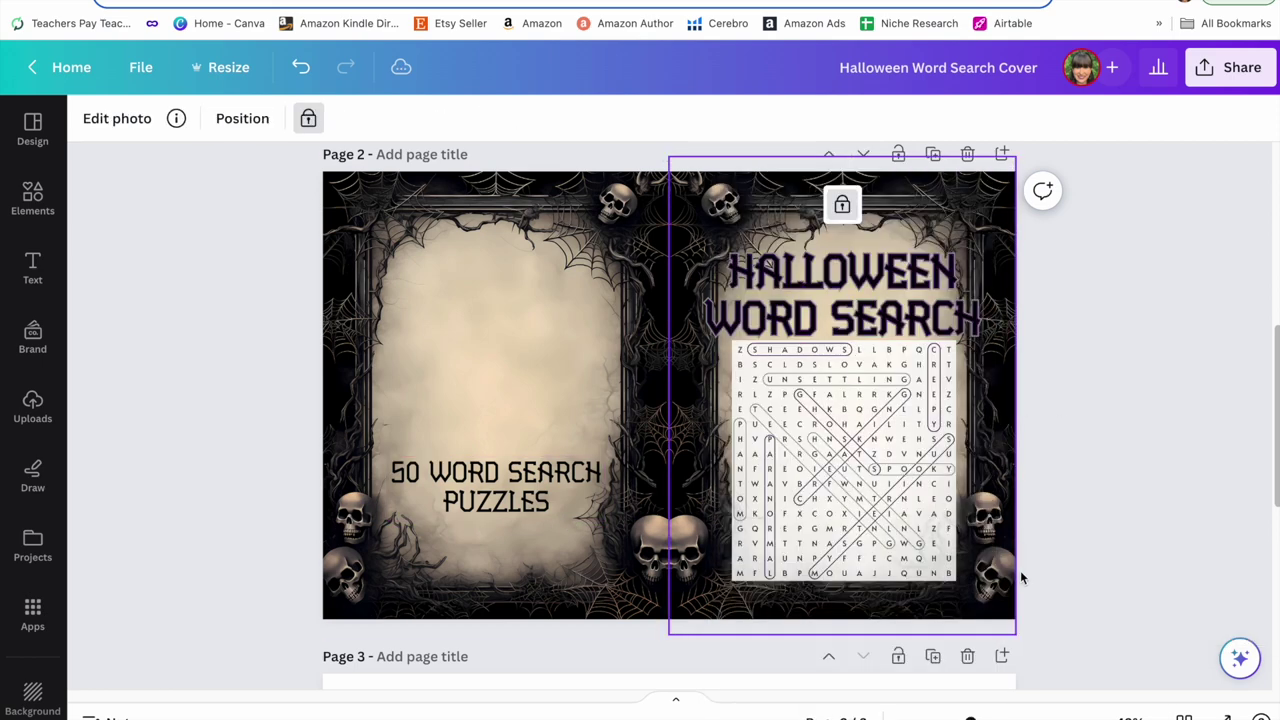
{"action": "left_click_drag", "start_coordinate": [876, 530], "coordinate": [722, 352]}
{"action": "left_click", "coordinate": [807, 302]}
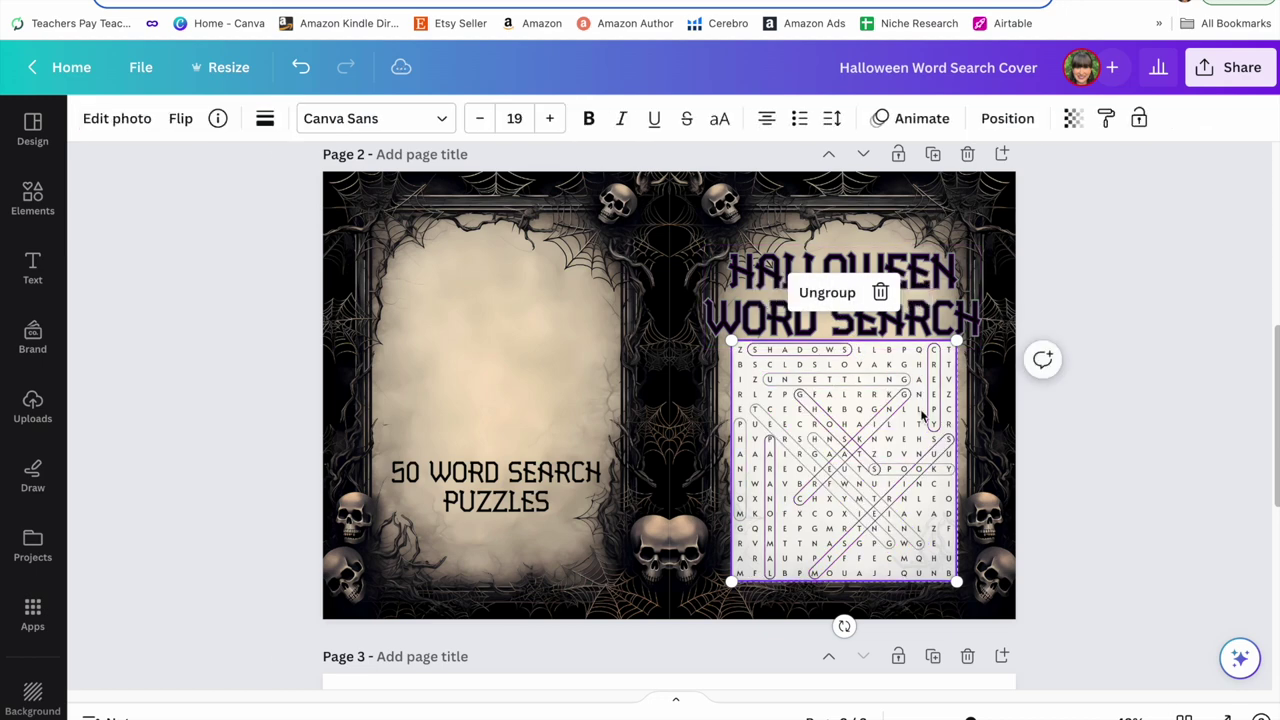
Place a smaller copy of the grouped puzzle on the back cover, centered above the "50 WORD SEARCH PUZZLES" text
{"action": "left_click_drag", "start_coordinate": [915, 408], "coordinate": [574, 268]}
{"action": "left_click_drag", "start_coordinate": [612, 207], "coordinate": [583, 239]}
{"action": "left_click_drag", "start_coordinate": [508, 334], "coordinate": [519, 340]}
Check the transparency setting of the front cover's puzzle group
{"action": "left_click", "coordinate": [879, 366]}
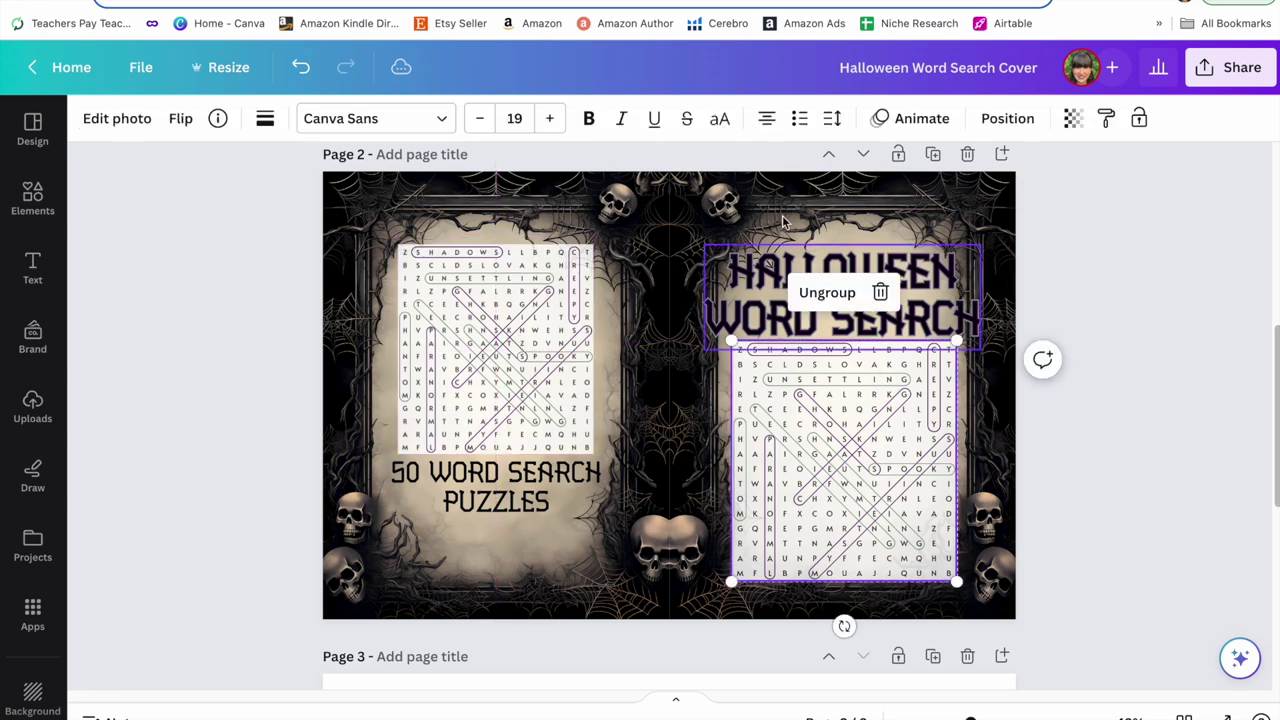
{"action": "left_click", "coordinate": [1072, 118]}
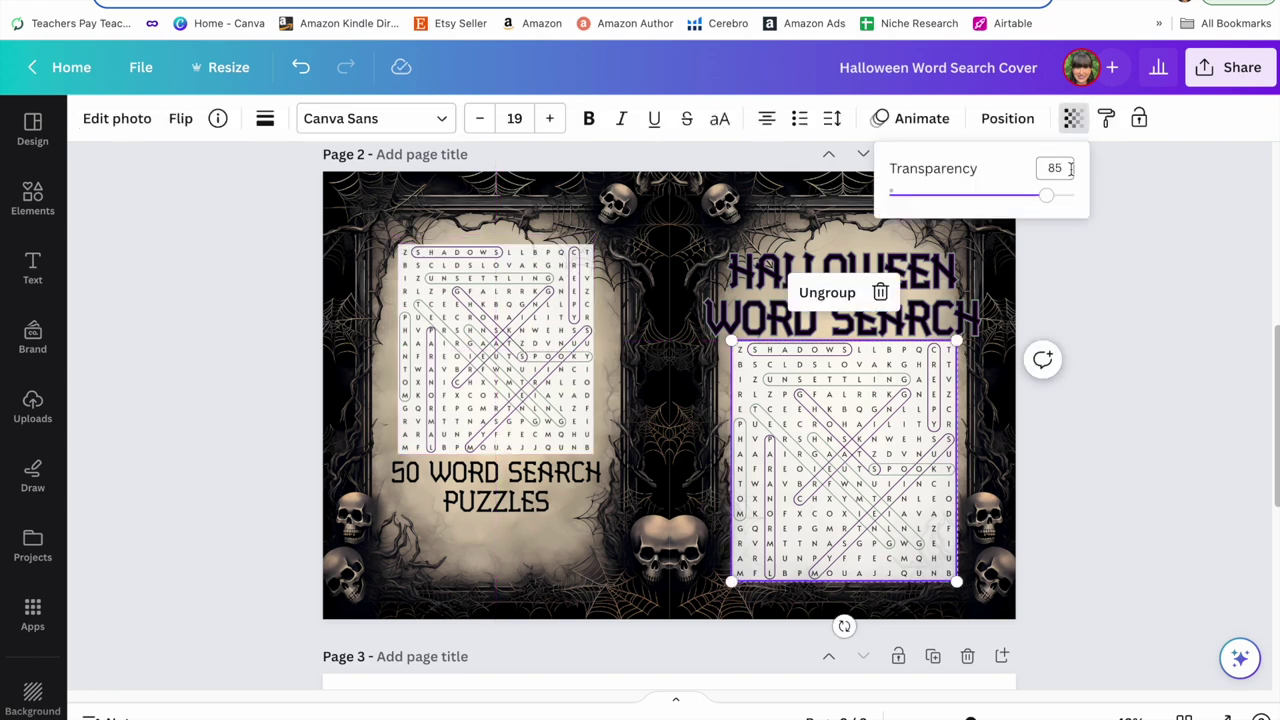
{"action": "left_click", "coordinate": [1106, 235]}
{"action": "left_click", "coordinate": [1079, 420]}
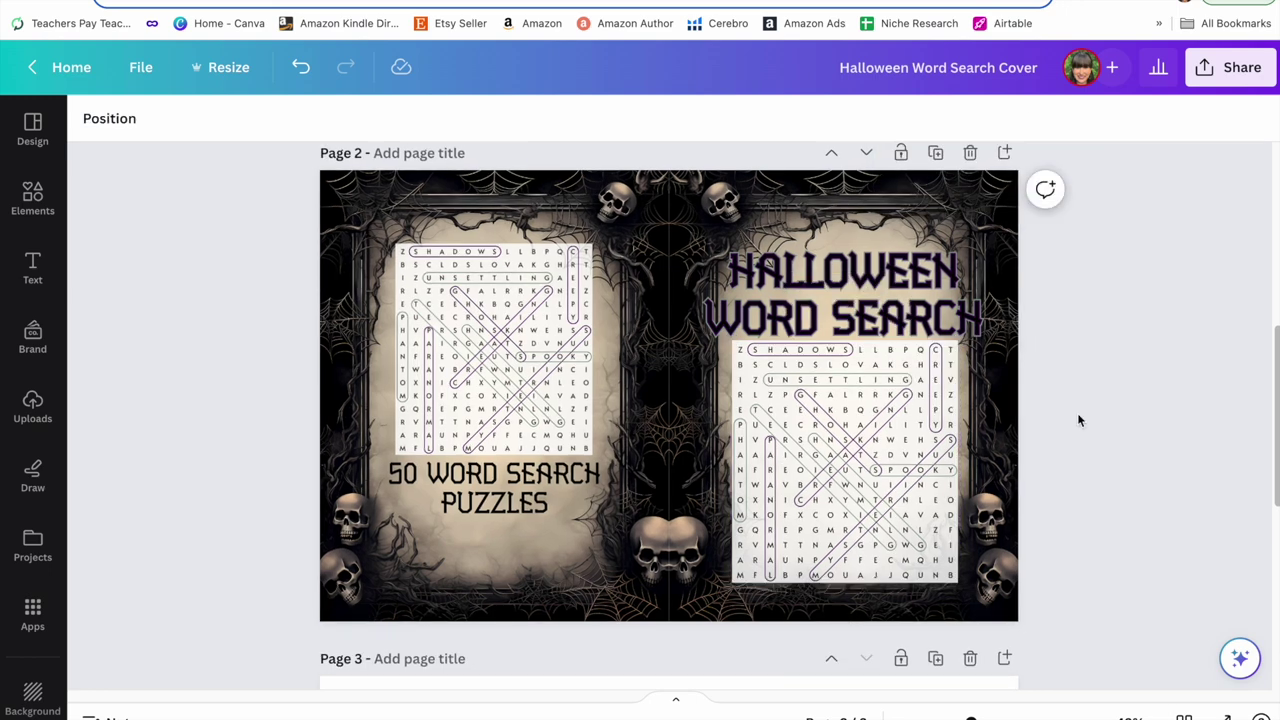
Overlay the paperback cover template across the whole cover at transparency 68 to check the layout, and delete it
{"action": "key", "text": "ctrl+v"}
{"action": "left_click_drag", "start_coordinate": [725, 415], "coordinate": [645, 327]}
{"action": "left_click_drag", "start_coordinate": [843, 521], "coordinate": [1018, 634]}
{"action": "left_click", "coordinate": [505, 118]}
{"action": "left_click_drag", "start_coordinate": [500, 195], "coordinate": [447, 195]}
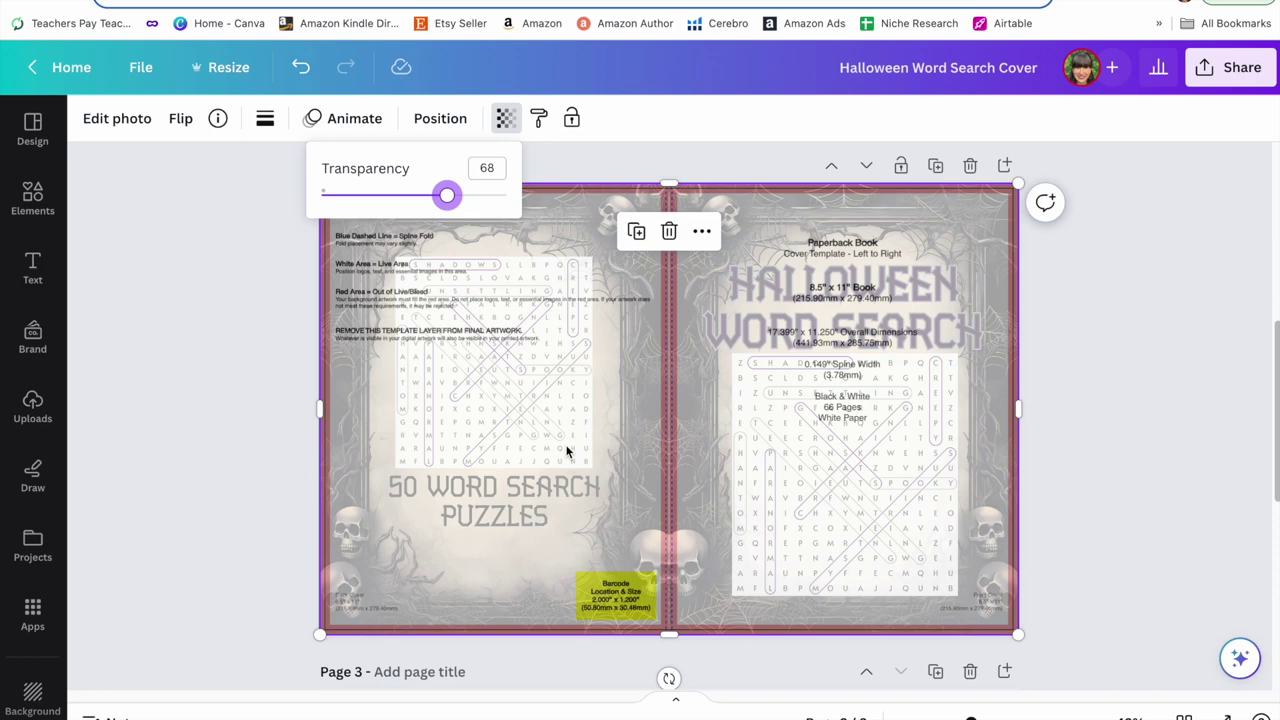
{"action": "key", "text": "Delete"}
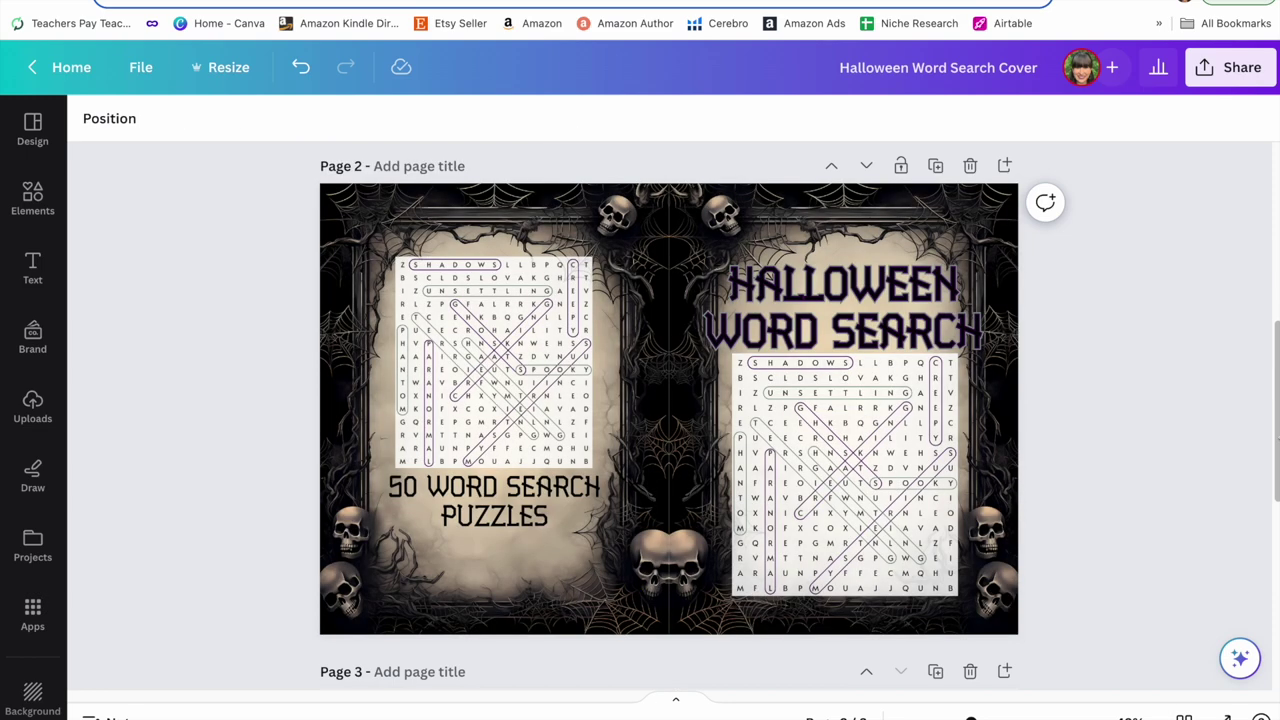